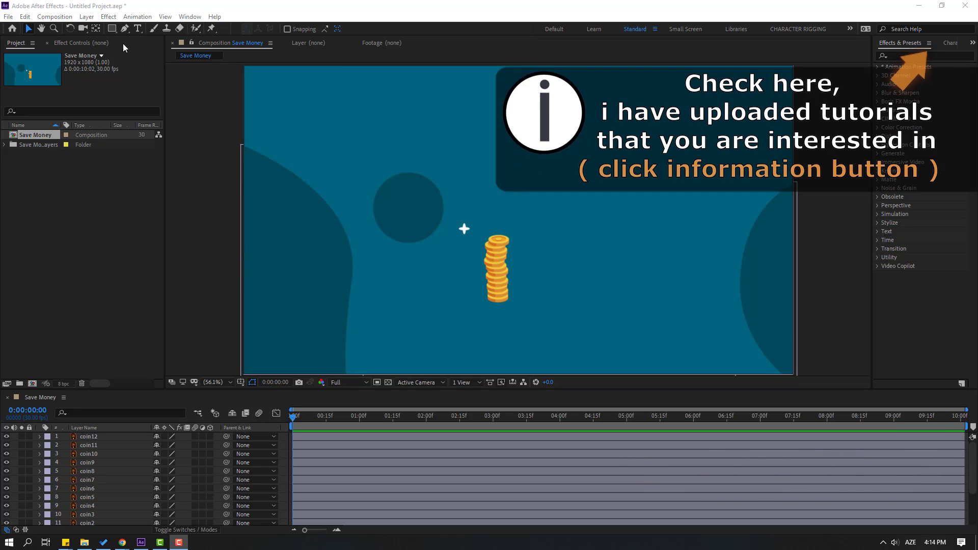
Start a new text layer near the top of the Save Money composition with the Type tool.
{"action": "key", "text": "ctrl+t"}
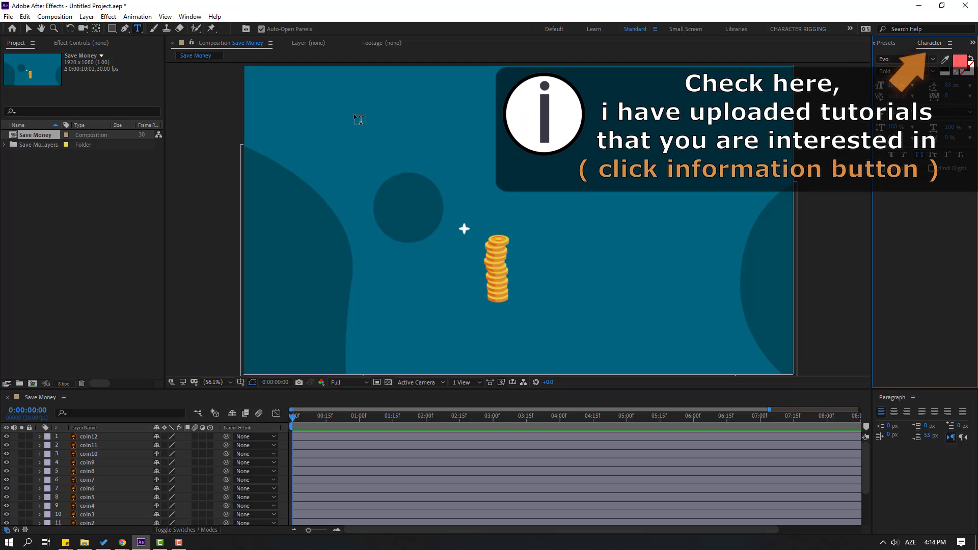
{"action": "left_click", "coordinate": [363, 117]}
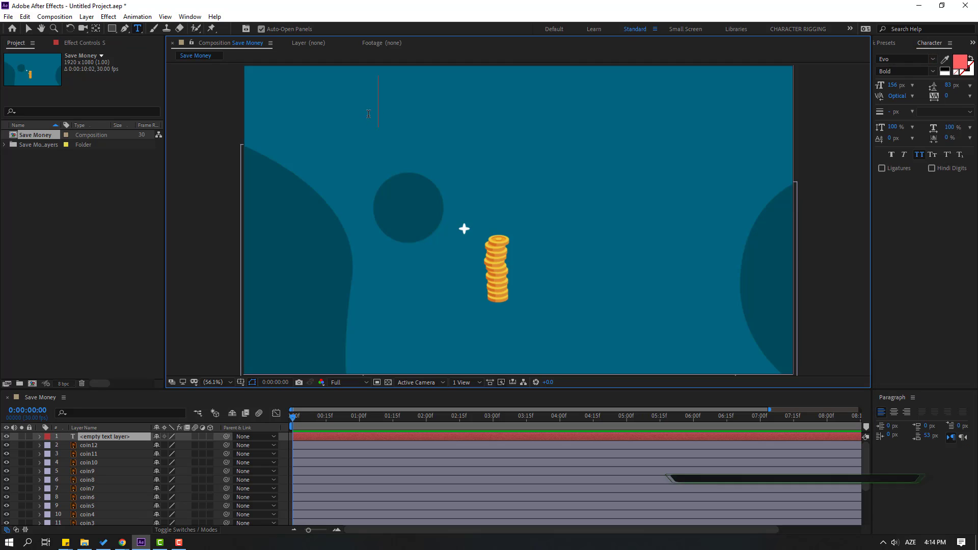
Type the title 'SAVE MONEY' and set its font to Gabo Drive.
{"action": "type", "text": "SAVE MONEY"}
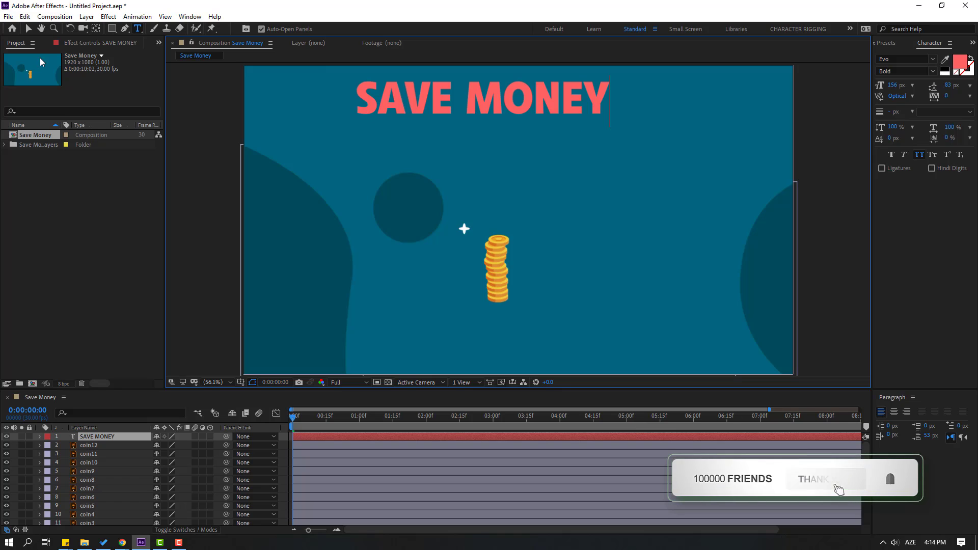
{"action": "left_click", "coordinate": [28, 29]}
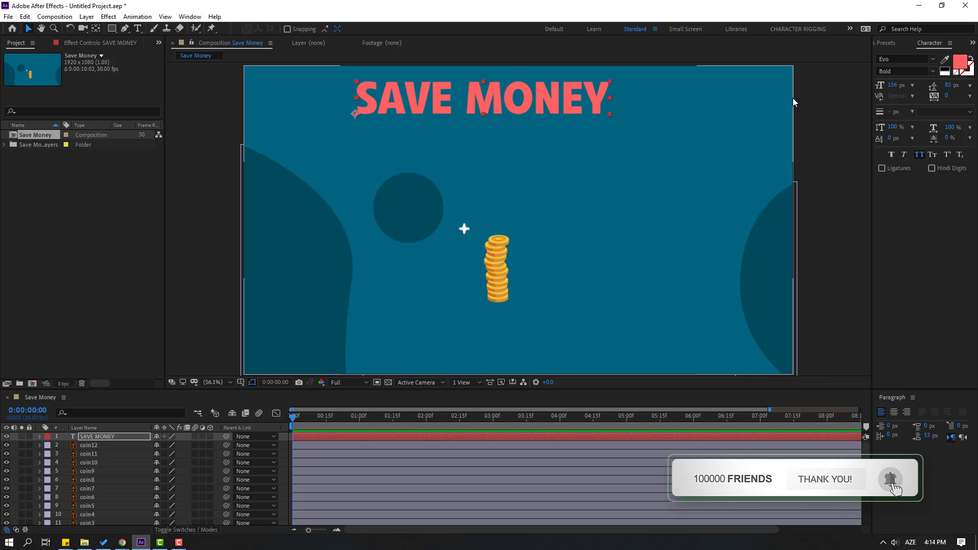
{"action": "left_click", "coordinate": [901, 58]}
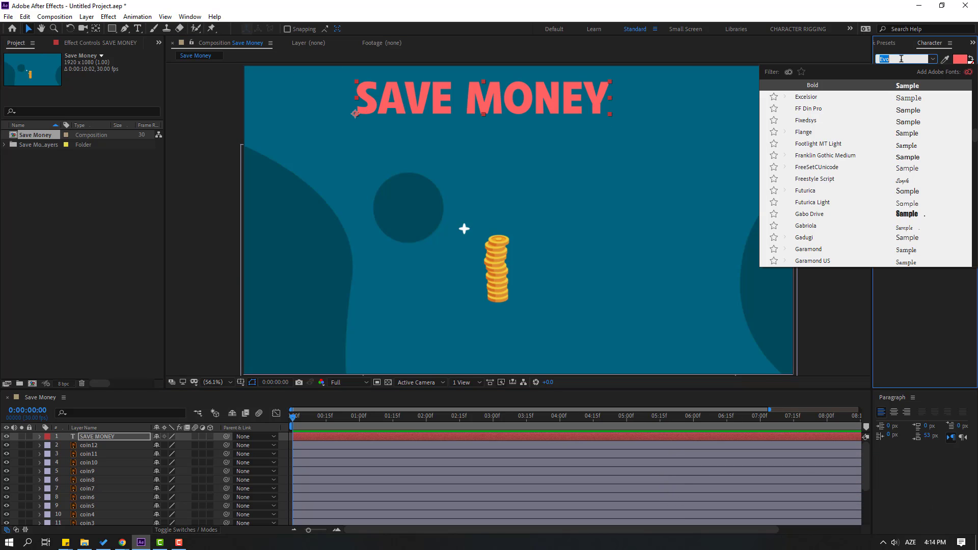
{"action": "type", "text": "gabo"}
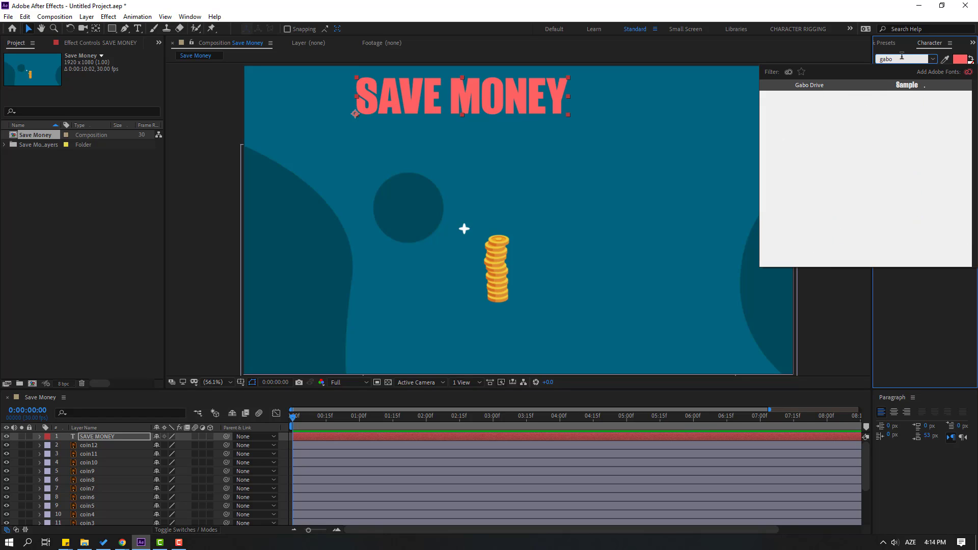
{"action": "left_click", "coordinate": [831, 86]}
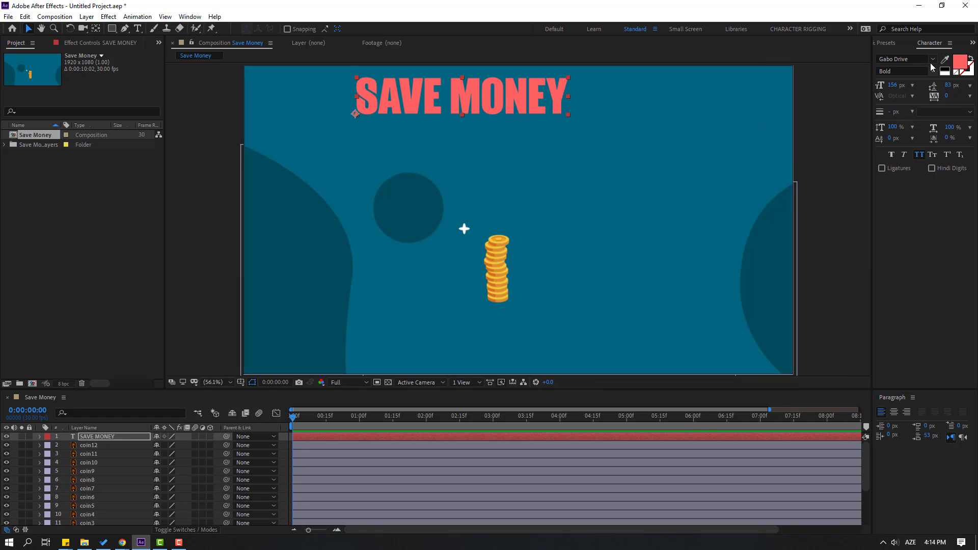
Make the SAVE MONEY title white and enlarge it to 222 px.
{"action": "left_click", "coordinate": [960, 63]}
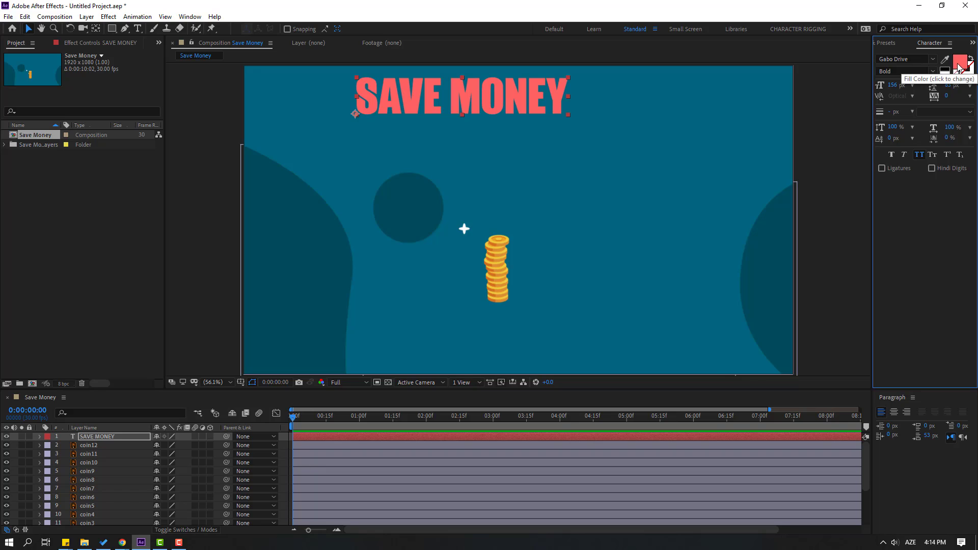
{"action": "left_click_drag", "start_coordinate": [586, 384], "coordinate": [566, 299]}
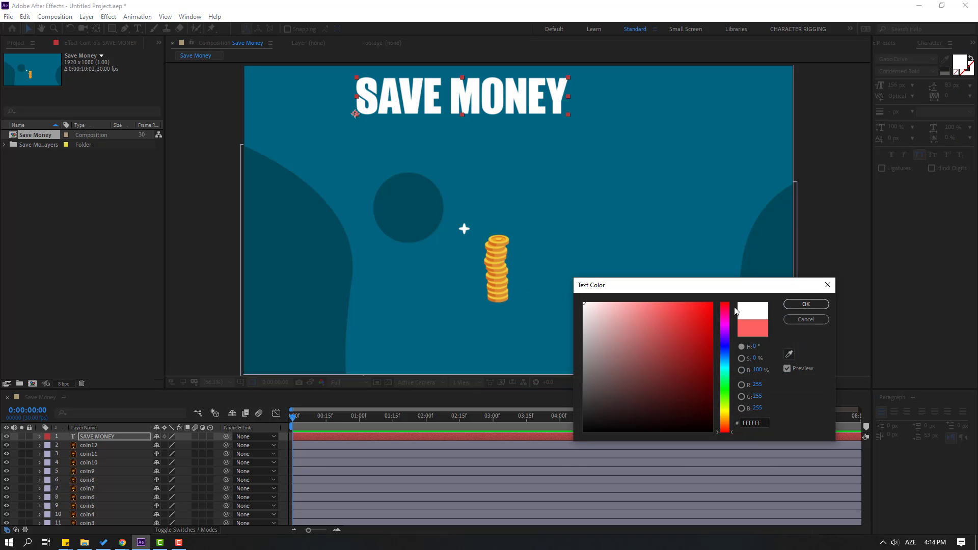
{"action": "left_click", "coordinate": [794, 305]}
{"action": "left_click_drag", "start_coordinate": [893, 85], "coordinate": [934, 79]}
{"action": "left_click_drag", "start_coordinate": [521, 96], "coordinate": [529, 118]}
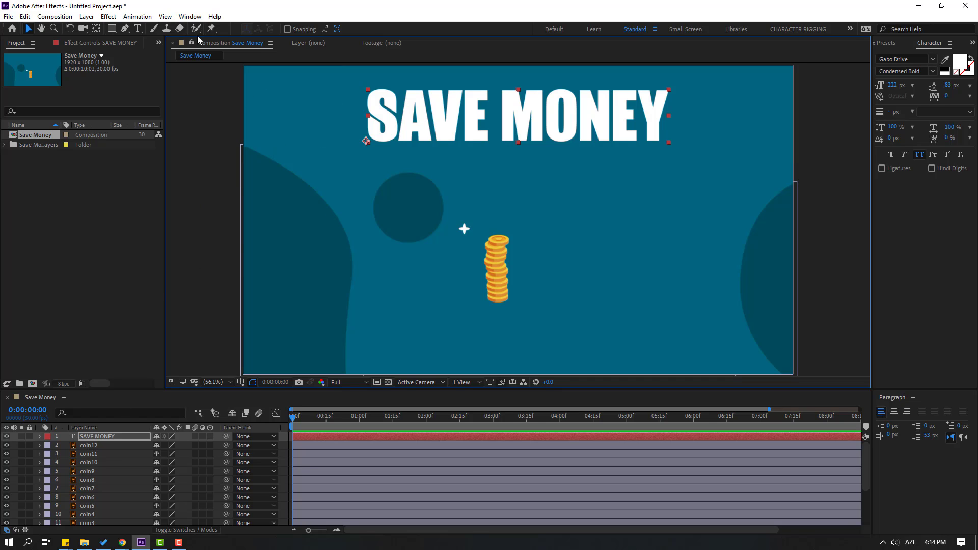
{"action": "left_click", "coordinate": [190, 16]}
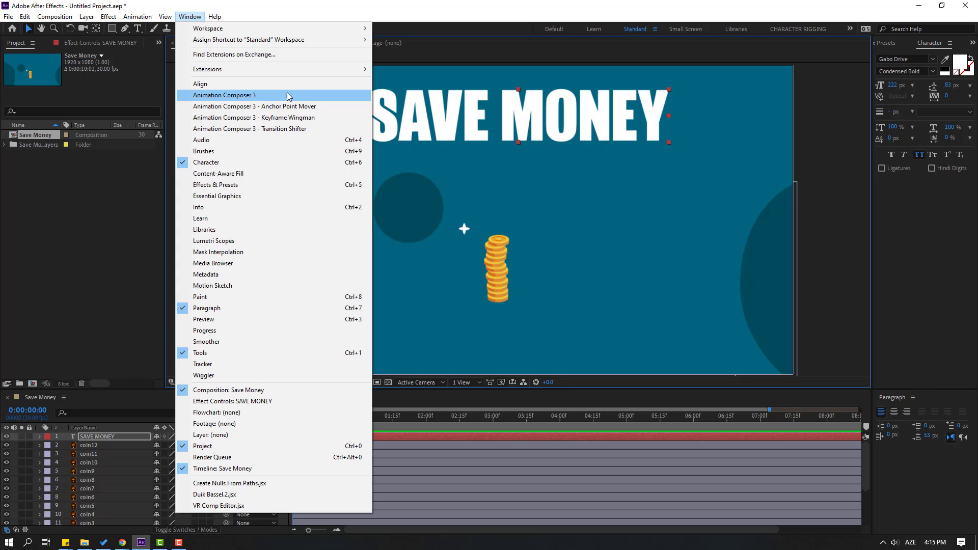
Apply Animation Composer's Overshoot Position & Scale Characters preset to the SAVE MONEY title.
{"action": "left_click", "coordinate": [226, 97]}
{"action": "left_click_drag", "start_coordinate": [603, 227], "coordinate": [591, 202]}
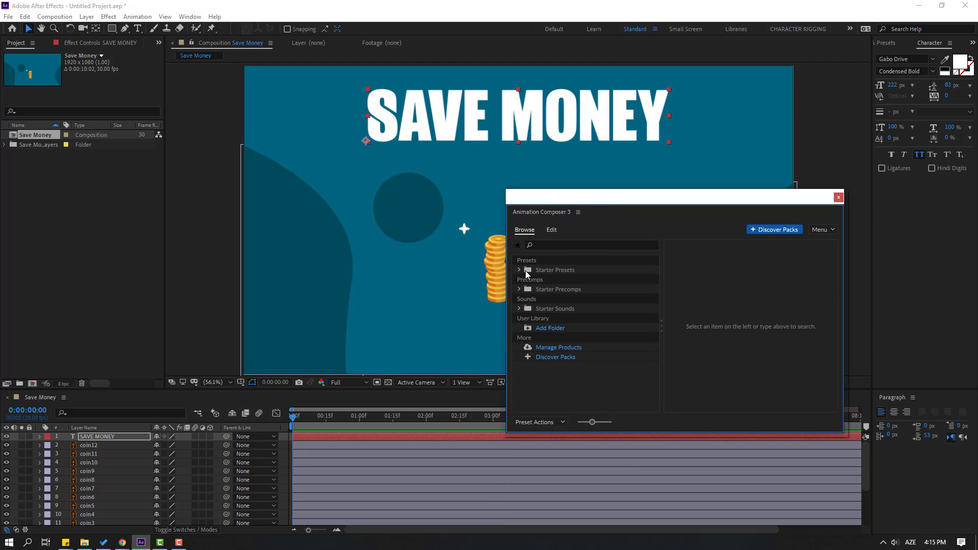
{"action": "left_click", "coordinate": [519, 270]}
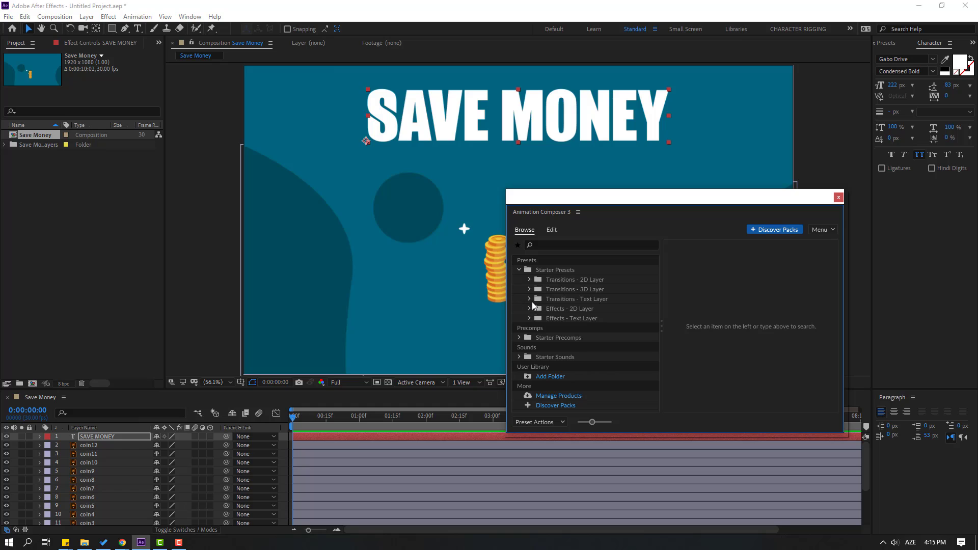
{"action": "left_click", "coordinate": [530, 300]}
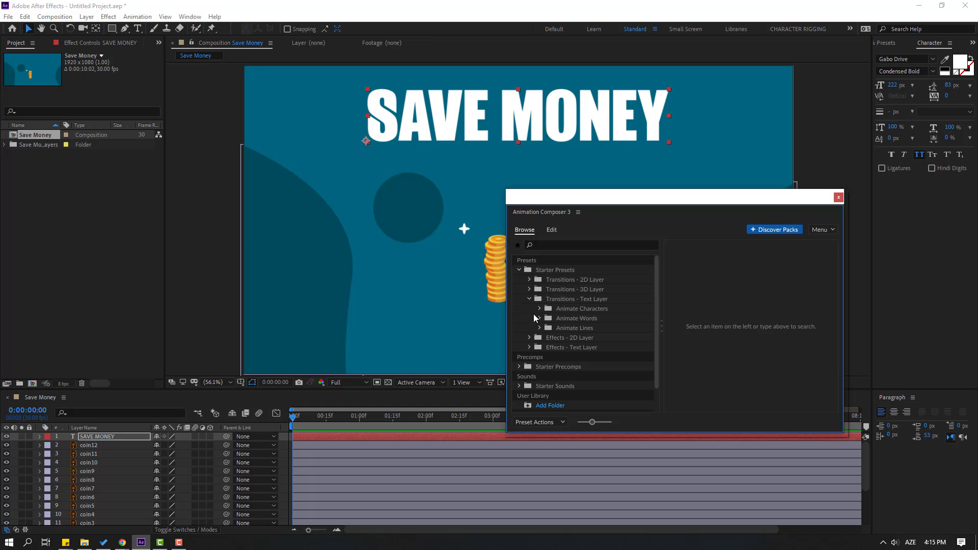
{"action": "left_click", "coordinate": [539, 309]}
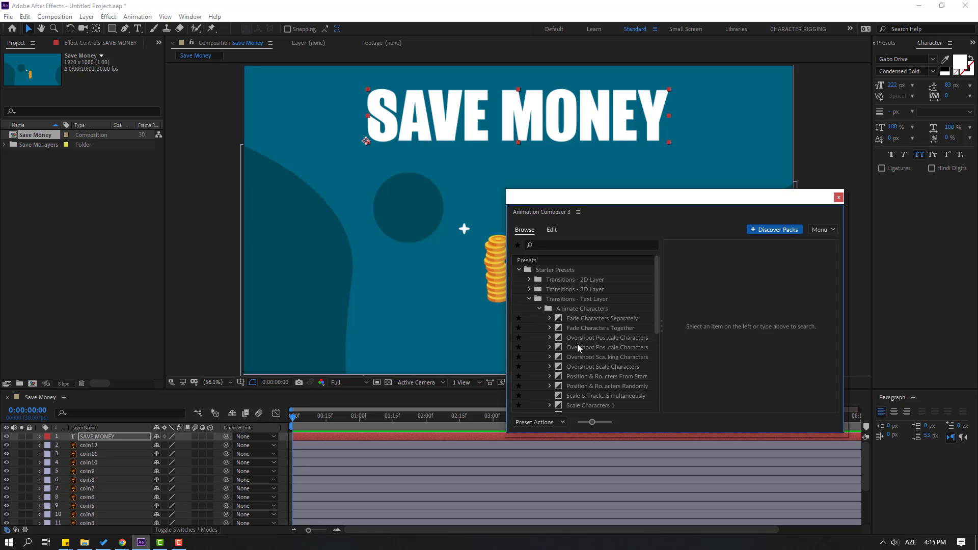
{"action": "left_click", "coordinate": [588, 351]}
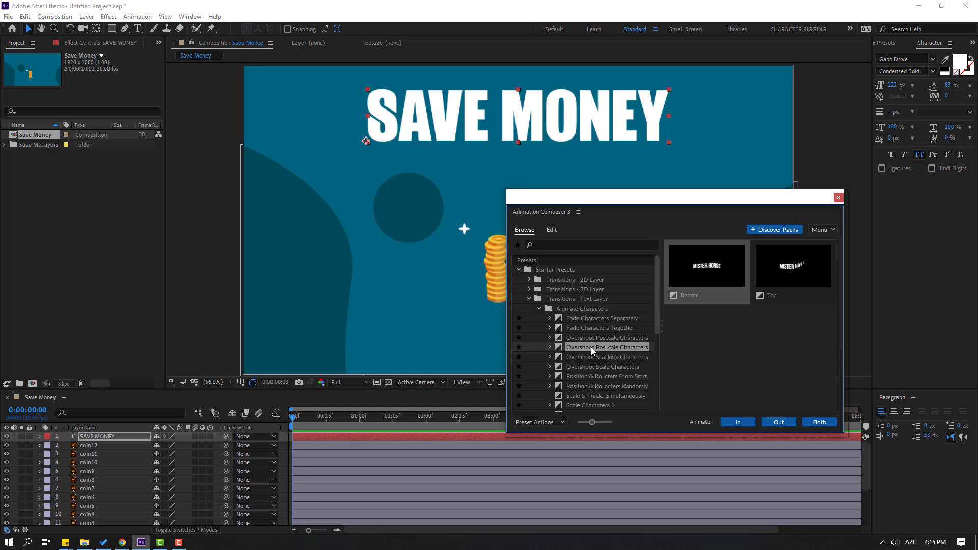
{"action": "double_click", "coordinate": [591, 343]}
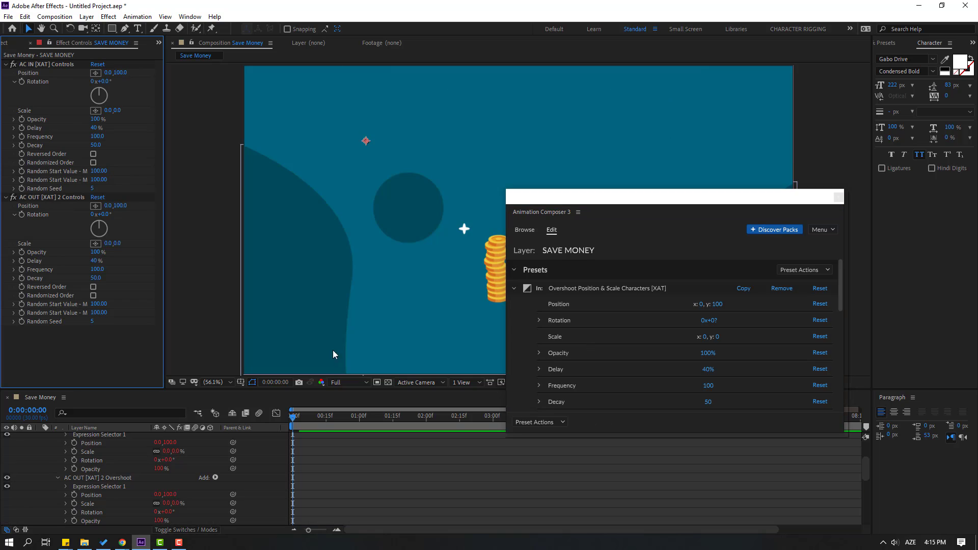
{"action": "left_click", "coordinate": [838, 197]}
Shift the title's entrance later to about 1:22 and preview it.
{"action": "key", "text": "space"}
{"action": "key", "text": "space"}
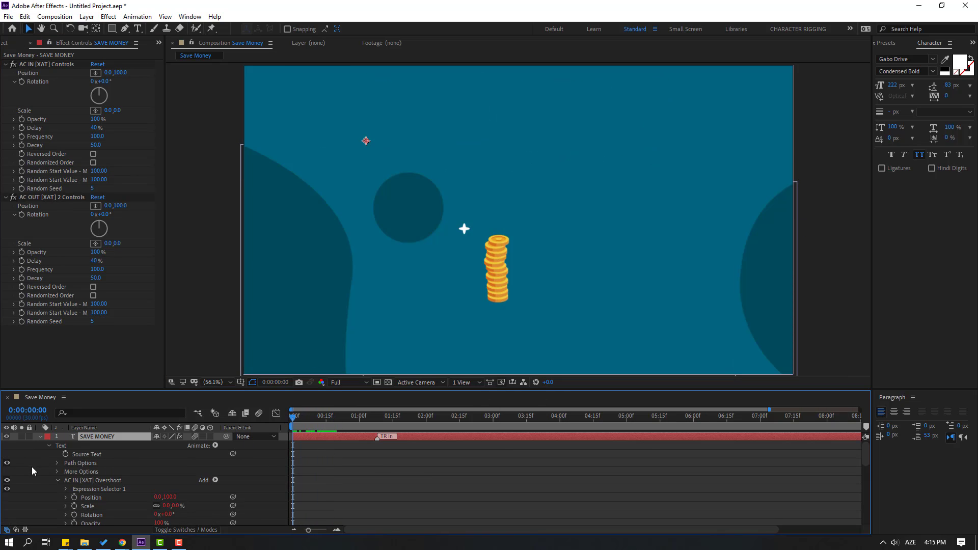
{"action": "left_click", "coordinate": [40, 437]}
{"action": "left_click_drag", "start_coordinate": [378, 438], "coordinate": [406, 438]}
{"action": "key", "text": "space"}
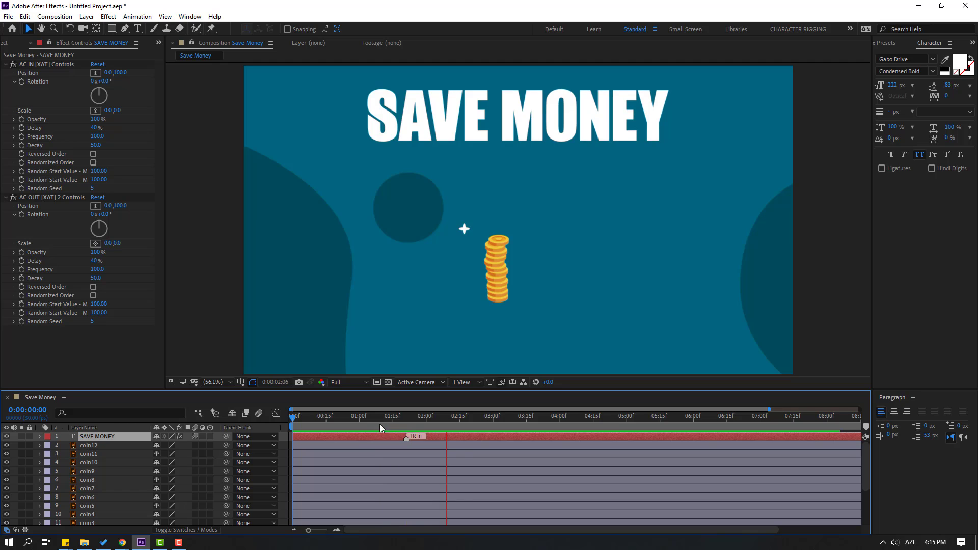
{"action": "left_click", "coordinate": [404, 417]}
{"action": "key", "text": "Home"}
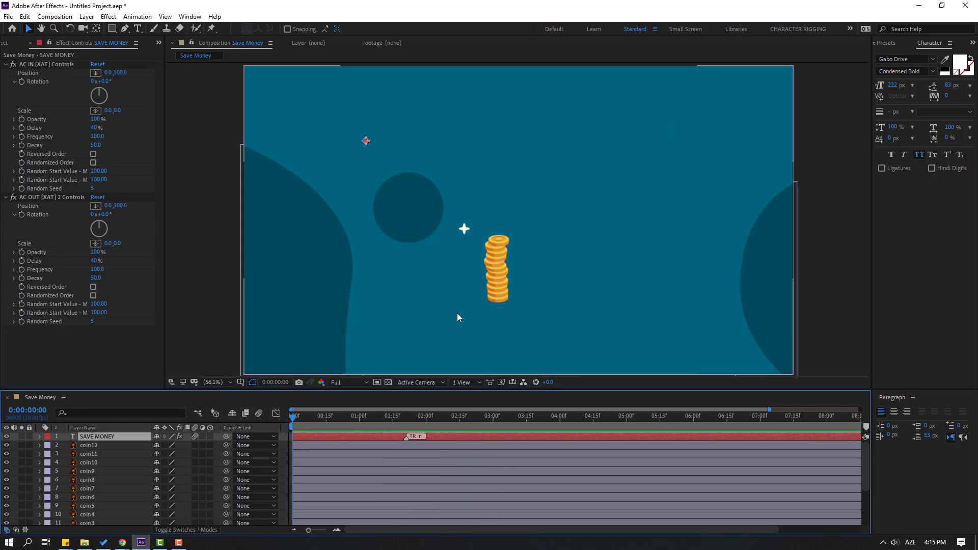
Solo coin1 and keyframe its Position to start high at Y 372.2 and land at frame 23.
{"action": "left_click", "coordinate": [497, 304]}
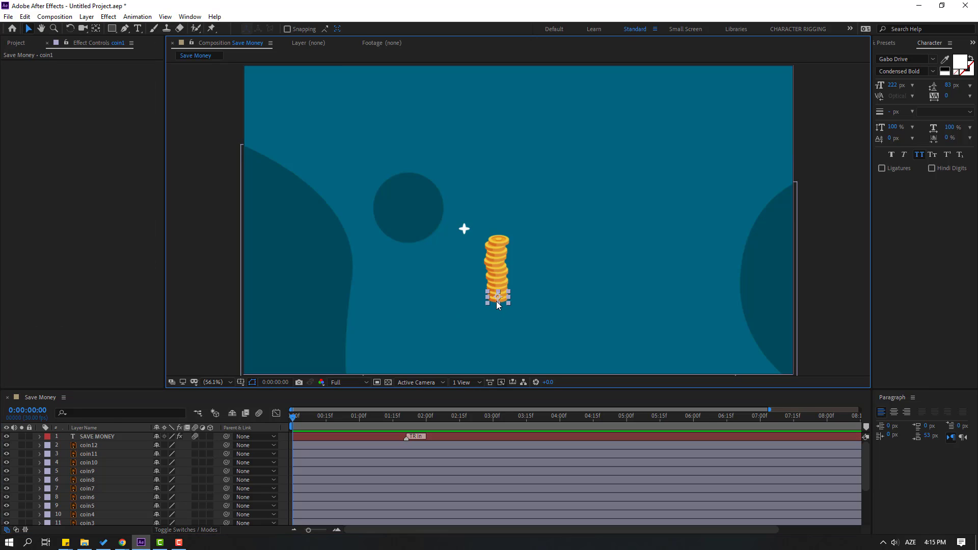
{"action": "scroll", "coordinate": [84, 466], "scroll_direction": "down", "scroll_amount": 2}
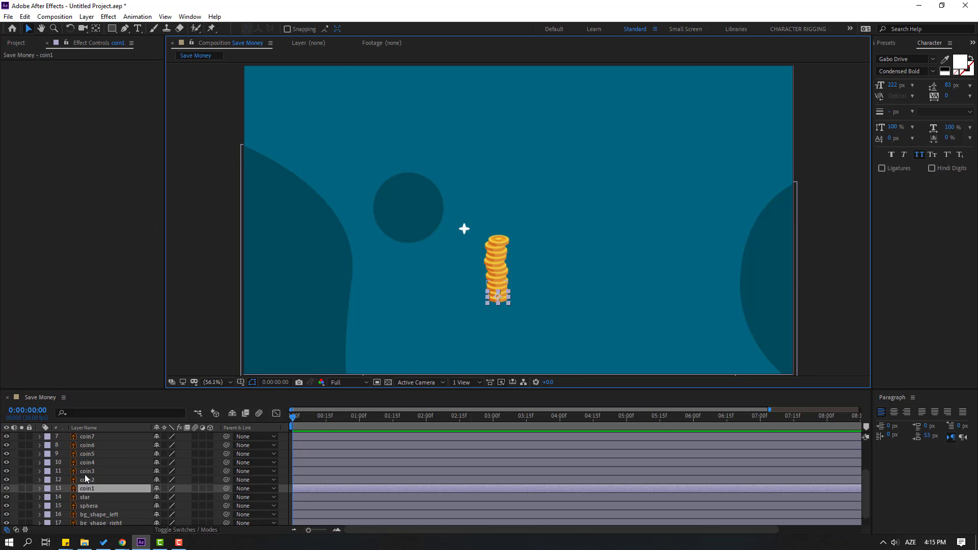
{"action": "left_click", "coordinate": [21, 488]}
{"action": "key", "text": "slash"}
{"action": "key", "text": "comma"}
{"action": "key", "text": "comma"}
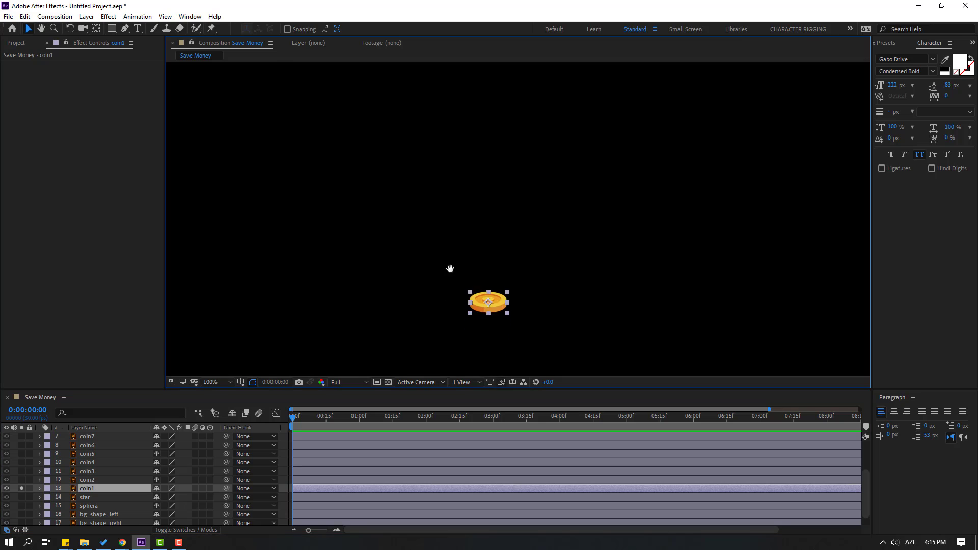
{"action": "key", "text": "p"}
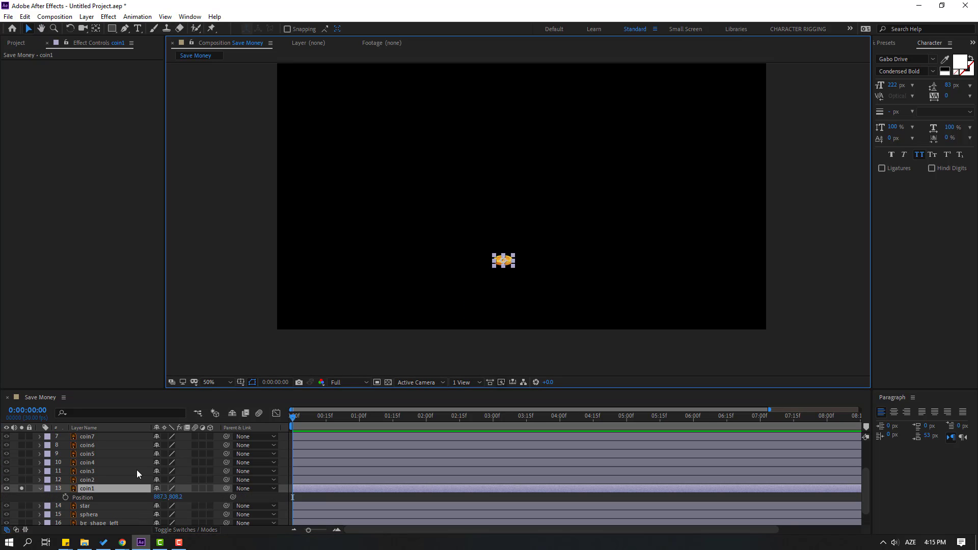
{"action": "left_click", "coordinate": [66, 497]}
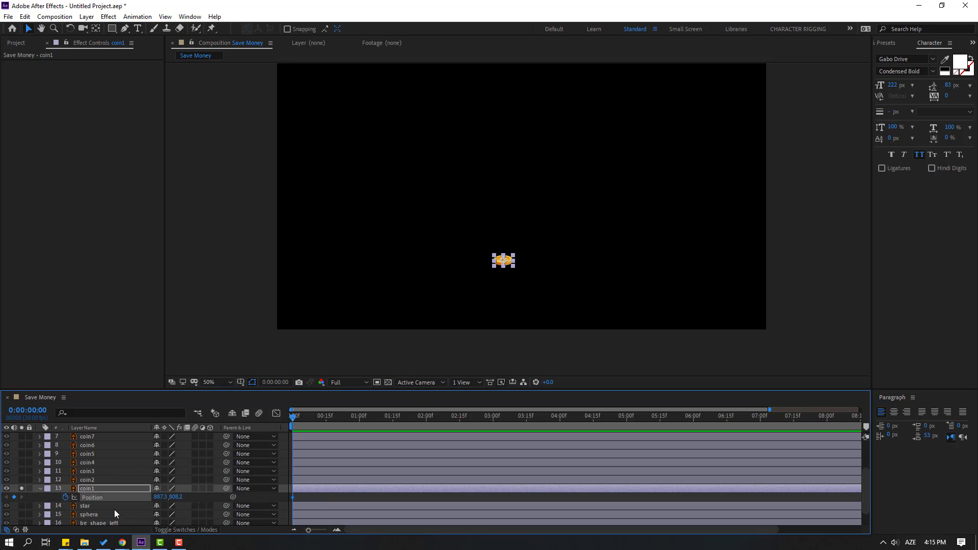
{"action": "left_click_drag", "start_coordinate": [294, 498], "coordinate": [344, 499]}
{"action": "left_click_drag", "start_coordinate": [176, 497], "coordinate": [145, 494]}
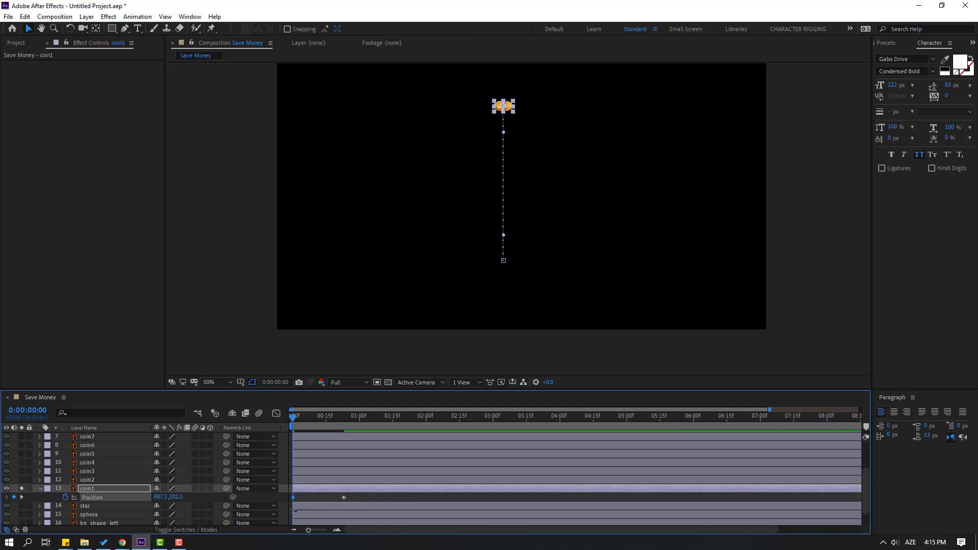
Add a small upward bounce after coin1 lands, pasting the resting keyframe at 0:29.
{"action": "left_click_drag", "start_coordinate": [292, 413], "coordinate": [344, 424]}
{"action": "scroll", "coordinate": [523, 298], "scroll_direction": "up", "scroll_amount": 3}
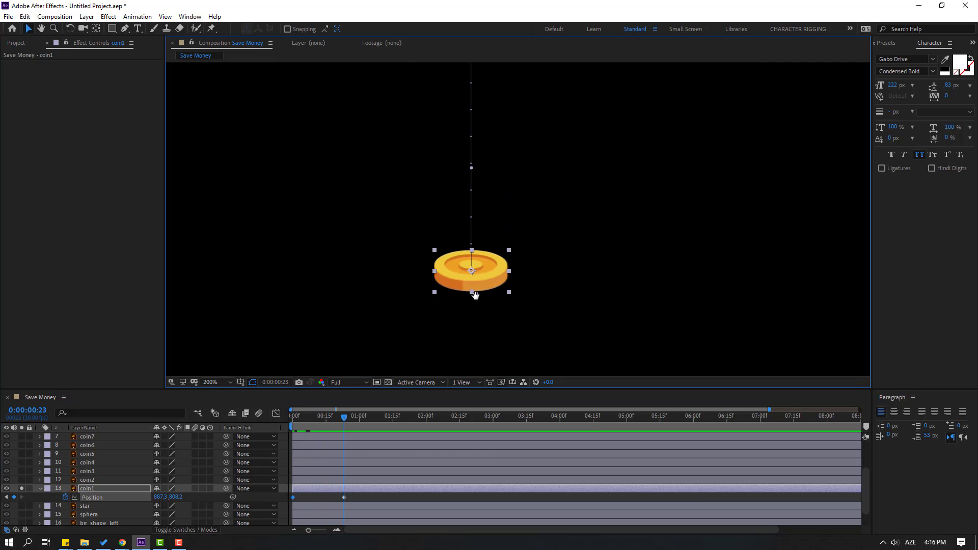
{"action": "key", "text": "Page_Down"}
{"action": "key", "text": "Page_Down"}
{"action": "key", "text": "Page_Down"}
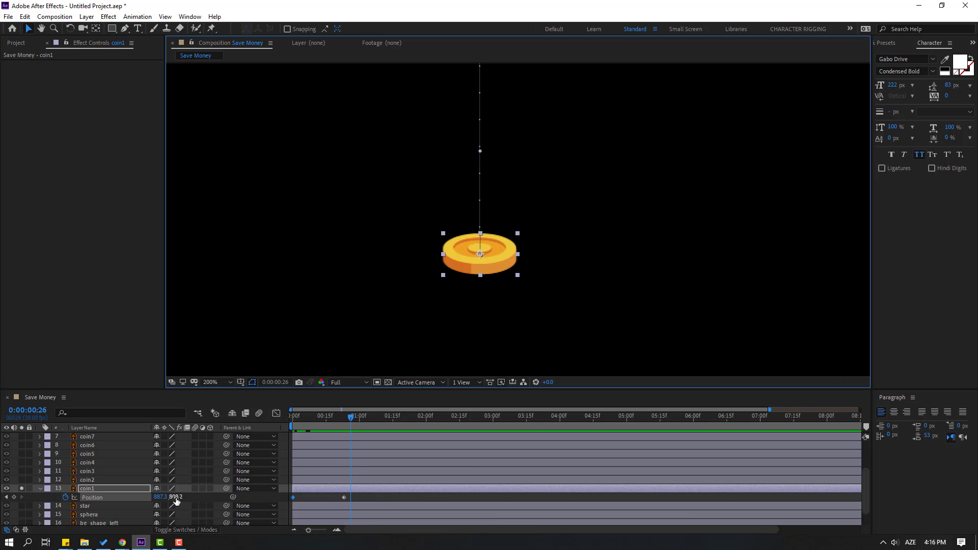
{"action": "left_click_drag", "start_coordinate": [175, 497], "coordinate": [168, 497]}
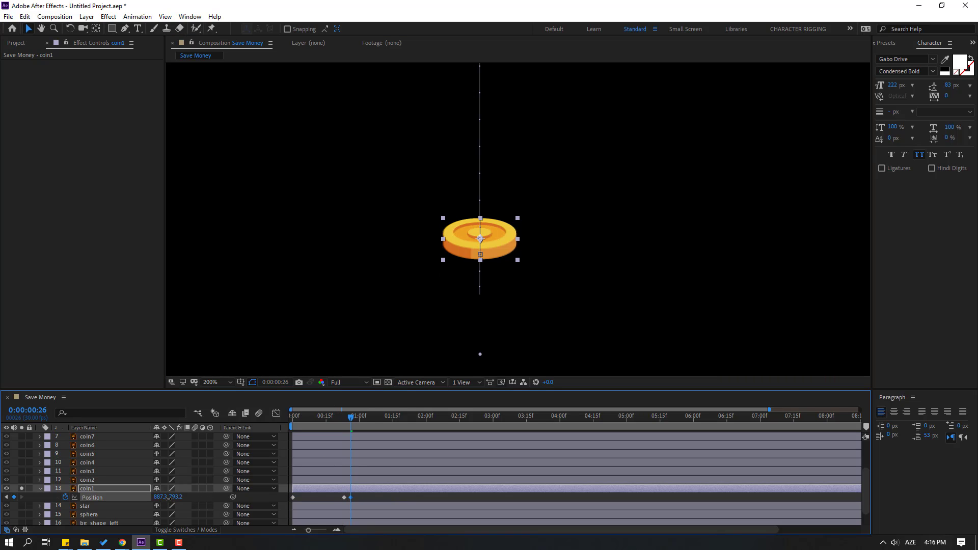
{"action": "key", "text": "Page_Down"}
{"action": "key", "text": "Page_Down"}
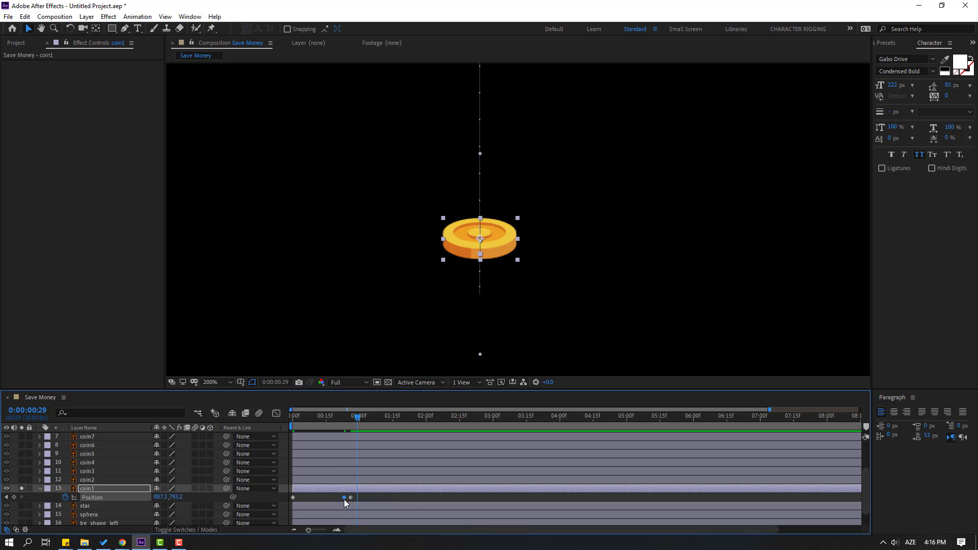
{"action": "key", "text": "ctrl+c"}
{"action": "key", "text": "ctrl+v"}
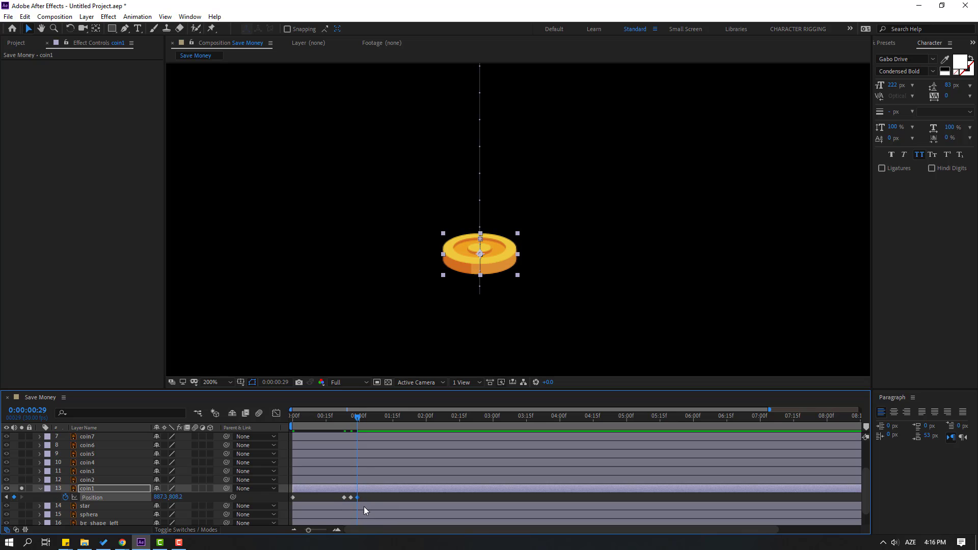
{"action": "left_click_drag", "start_coordinate": [369, 497], "coordinate": [292, 500]}
Apply Easy Ease to coin1's Position keyframes and check the speed graph.
{"action": "right_click", "coordinate": [293, 497]}
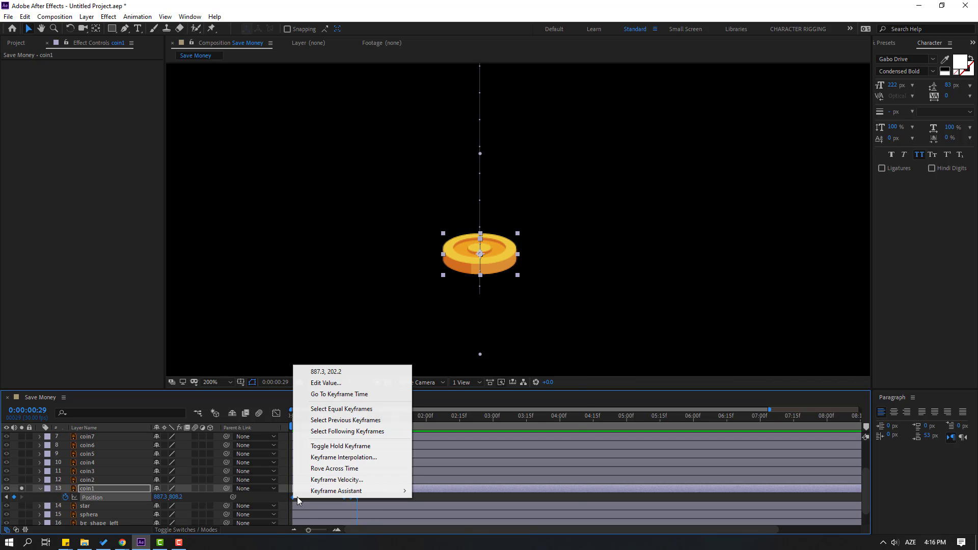
{"action": "mouse_move", "coordinate": [357, 490]}
{"action": "left_click", "coordinate": [460, 428]}
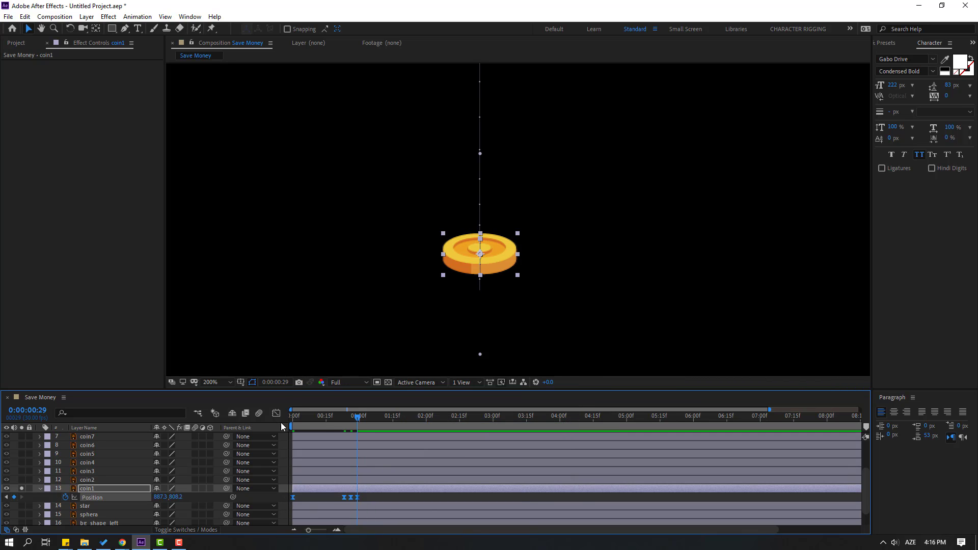
{"action": "left_click", "coordinate": [276, 413]}
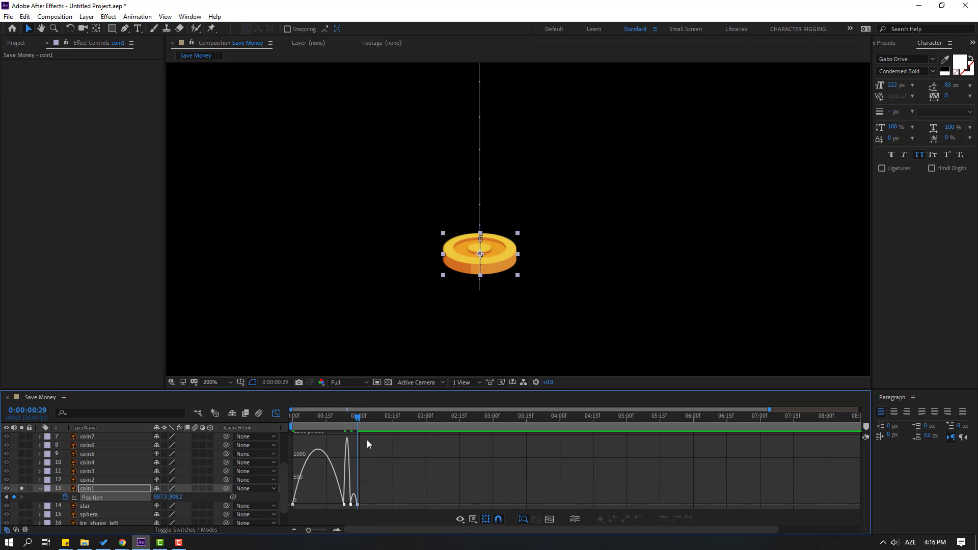
{"action": "scroll", "coordinate": [540, 268], "scroll_direction": "down", "scroll_amount": 5}
{"action": "key", "text": "space"}
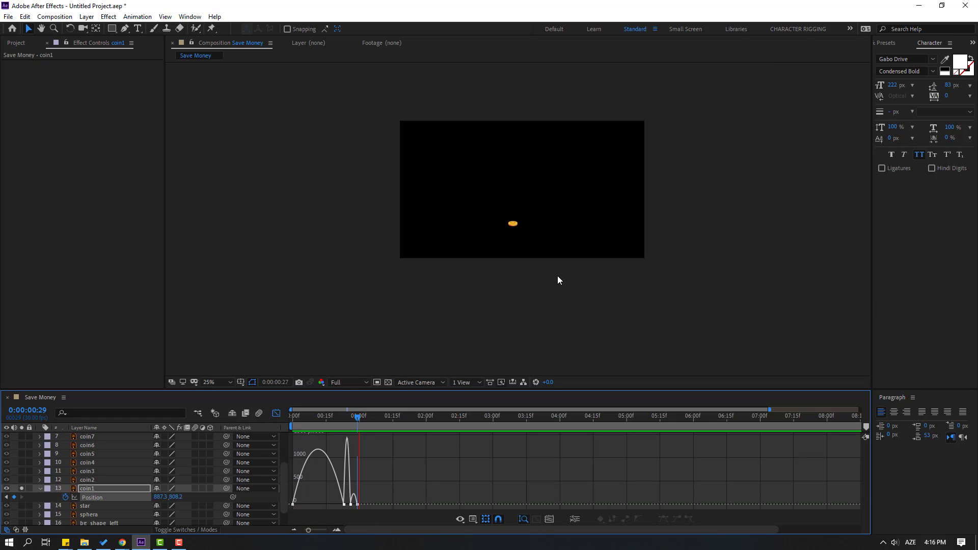
{"action": "scroll", "coordinate": [541, 269], "scroll_direction": "up", "scroll_amount": 2}
{"action": "key", "text": "space"}
{"action": "scroll", "coordinate": [510, 227], "scroll_direction": "up", "scroll_amount": 2}
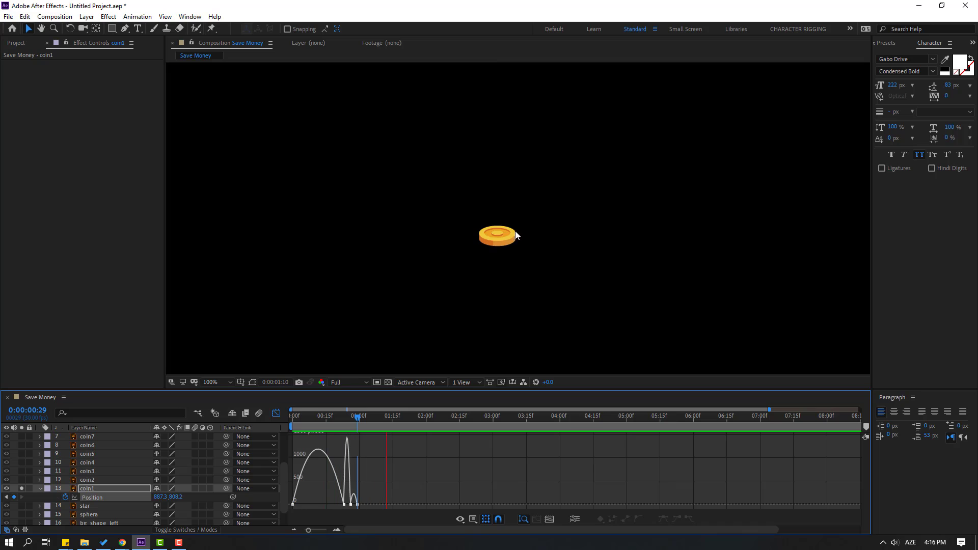
{"action": "left_click", "coordinate": [276, 413]}
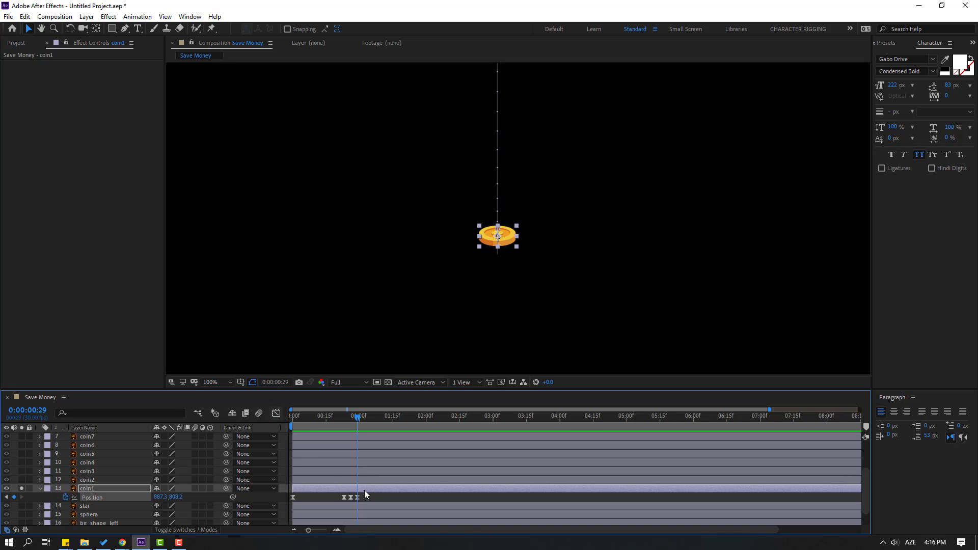
Change the Position keyframes' spatial interpolation so coin1 falls along a straight path.
{"action": "left_click_drag", "start_coordinate": [370, 498], "coordinate": [317, 509]}
{"action": "right_click", "coordinate": [344, 498]}
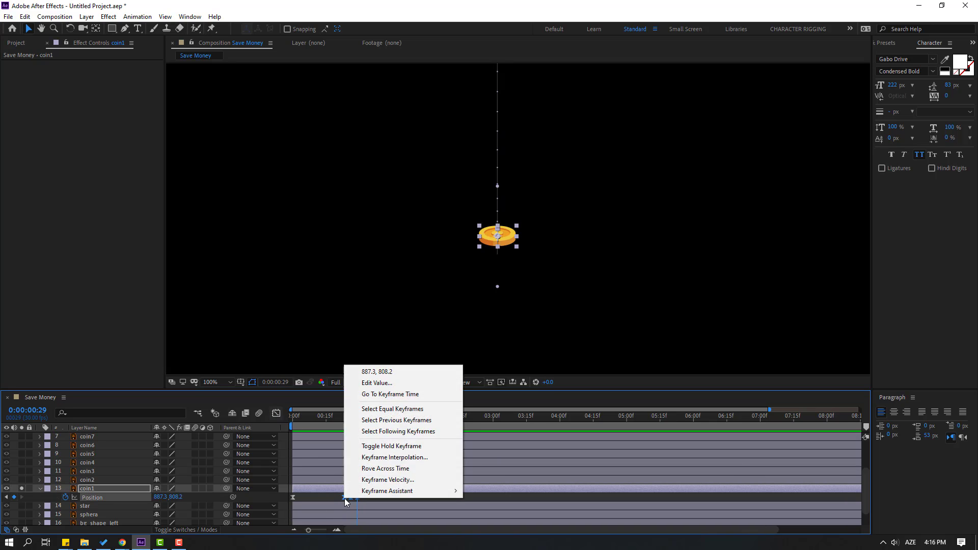
{"action": "left_click", "coordinate": [429, 457]}
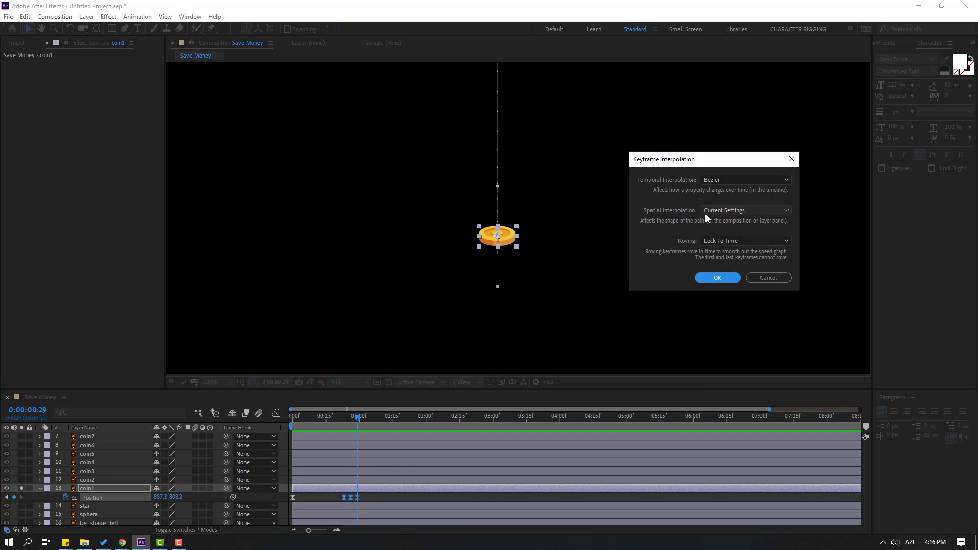
{"action": "left_click", "coordinate": [726, 212]}
{"action": "left_click", "coordinate": [722, 235]}
{"action": "left_click", "coordinate": [718, 277]}
{"action": "scroll", "coordinate": [603, 253], "scroll_direction": "down", "scroll_amount": 2}
{"action": "key", "text": "space"}
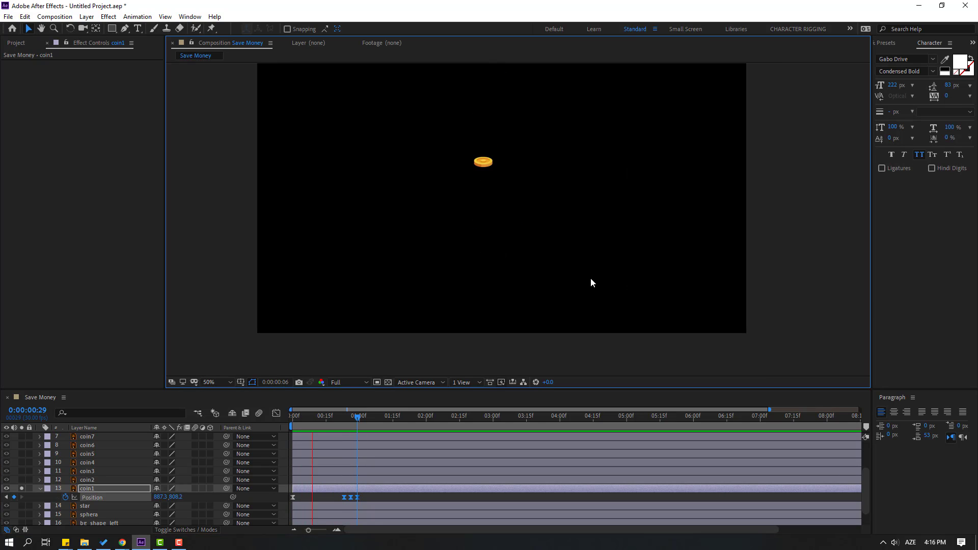
{"action": "key", "text": "space"}
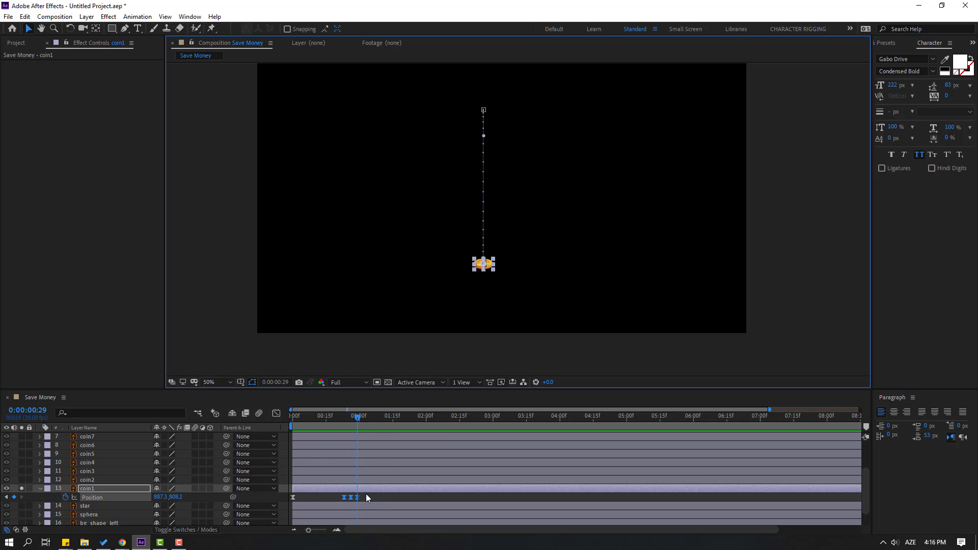
Reshape coin1's speed curve to accelerate into the landing and move the drop slightly later.
{"action": "left_click", "coordinate": [275, 413]}
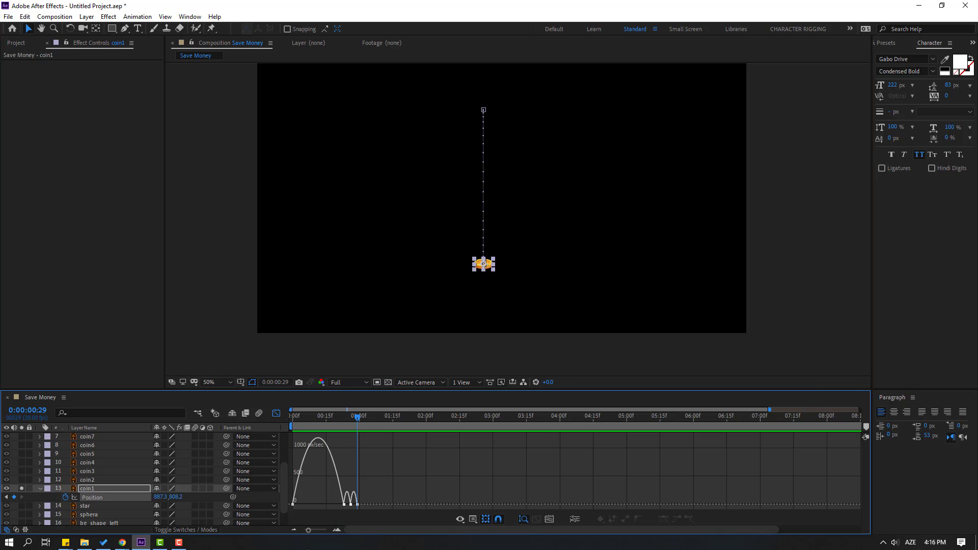
{"action": "left_click_drag", "start_coordinate": [362, 488], "coordinate": [342, 507]}
{"action": "left_click", "coordinate": [439, 469]}
{"action": "key", "text": "space"}
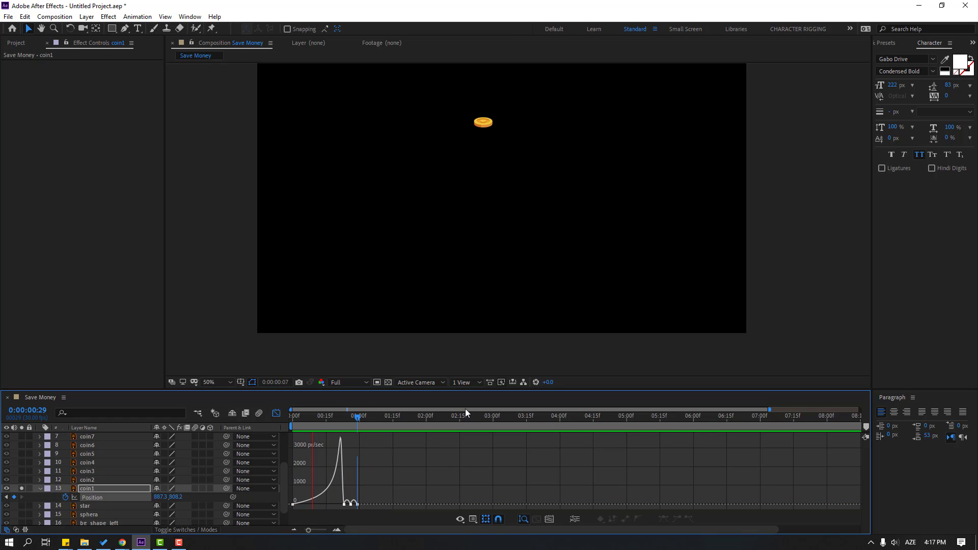
{"action": "key", "text": "space"}
{"action": "left_click", "coordinate": [276, 414]}
{"action": "left_click_drag", "start_coordinate": [372, 500], "coordinate": [310, 503]}
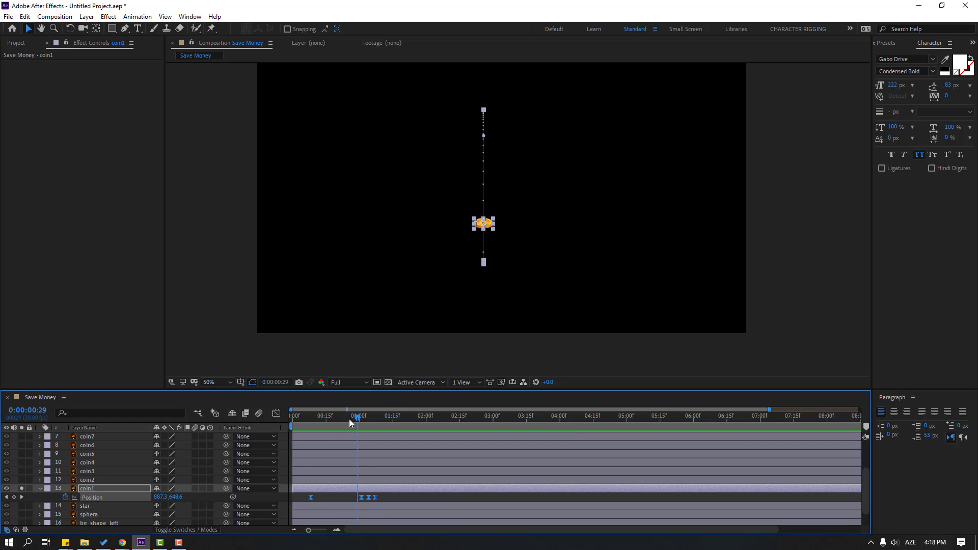
{"action": "left_click_drag", "start_coordinate": [350, 418], "coordinate": [282, 426]}
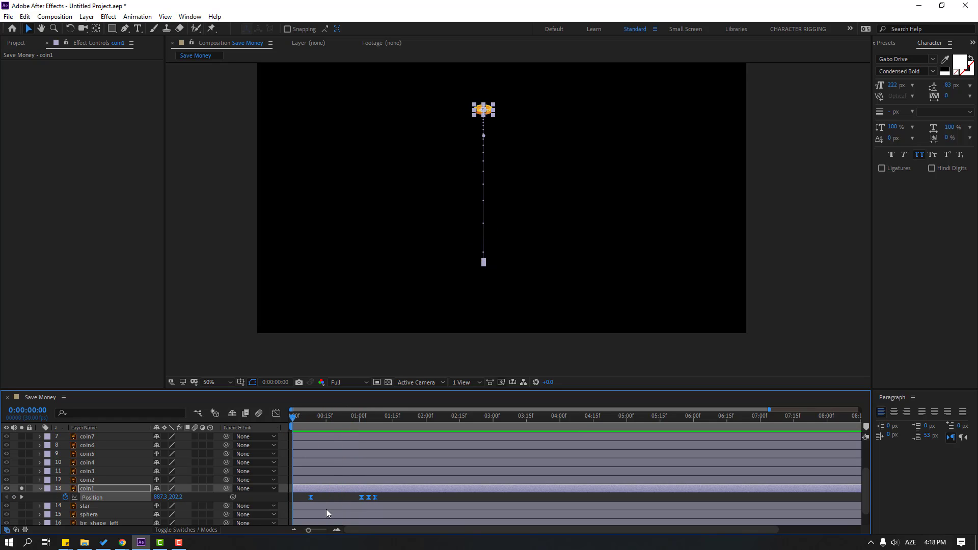
Keyframe coin1's Scale at 0% at 0:00, 110% at frame 4 and 100% at frame 8.
{"action": "key", "text": "shift+s"}
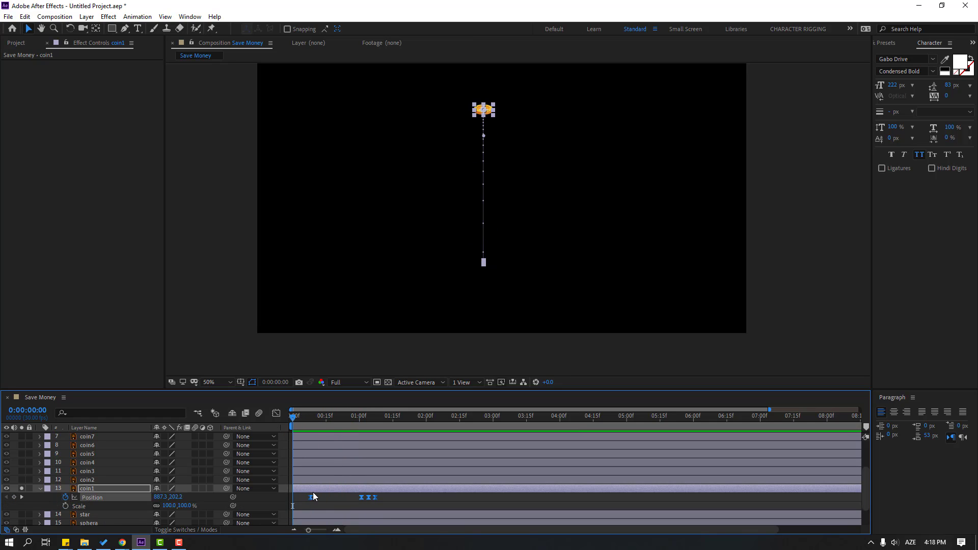
{"action": "left_click", "coordinate": [65, 505]}
{"action": "left_click", "coordinate": [169, 505]}
{"action": "type", "text": "0"}
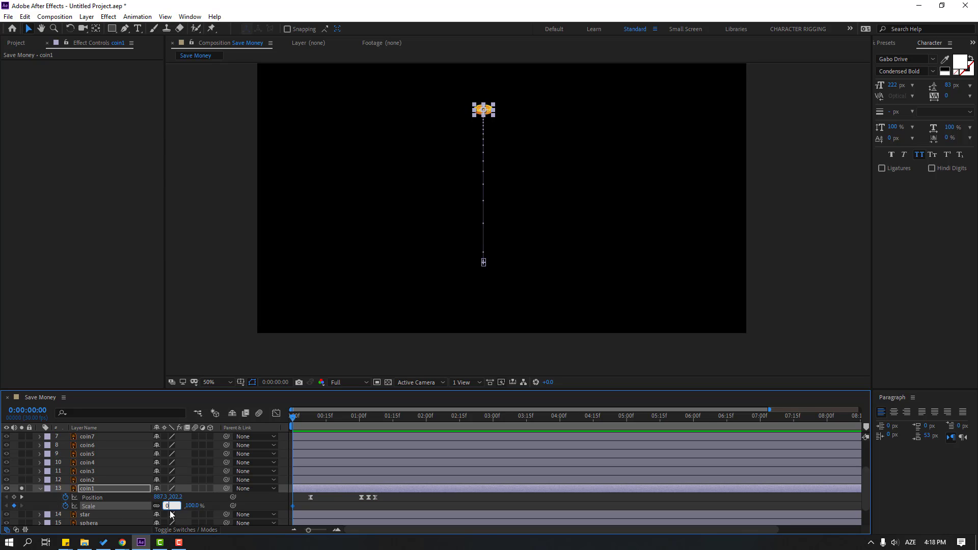
{"action": "key", "text": "Return"}
{"action": "left_click_drag", "start_coordinate": [288, 420], "coordinate": [301, 420]}
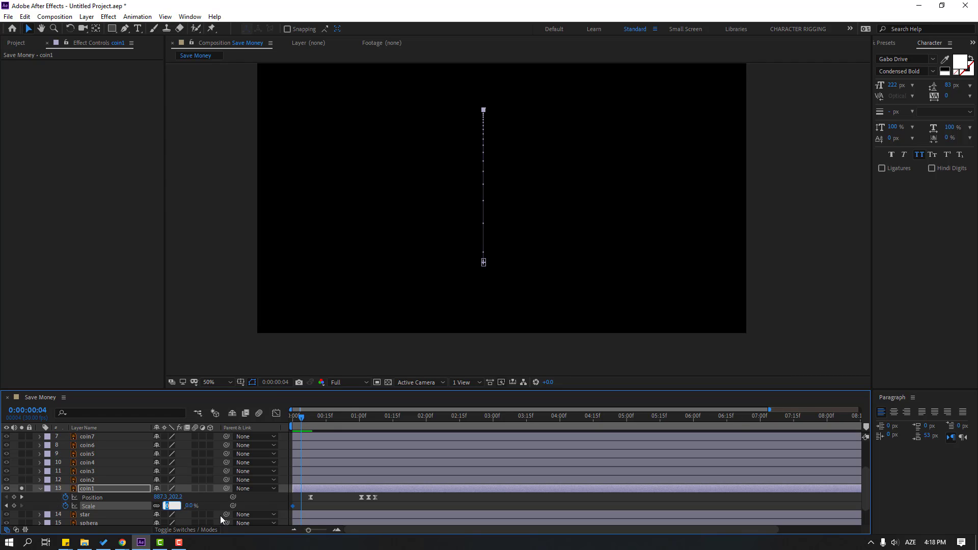
{"action": "type", "text": "110"}
{"action": "key", "text": "Return"}
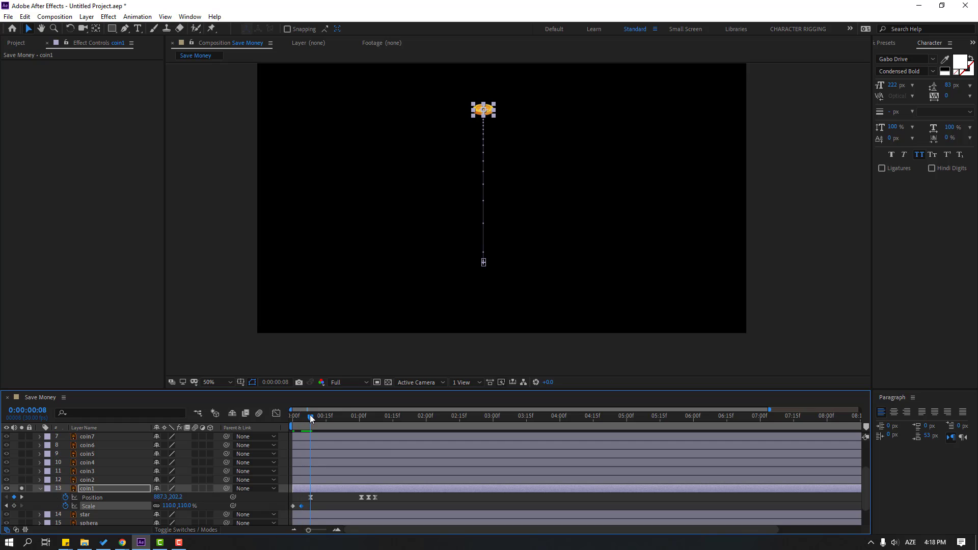
{"action": "left_click", "coordinate": [172, 505]}
{"action": "type", "text": "100"}
{"action": "key", "text": "Return"}
Apply Easy Ease to the three Scale keyframes and preview the pop-in.
{"action": "left_click", "coordinate": [341, 499]}
{"action": "key", "text": "space"}
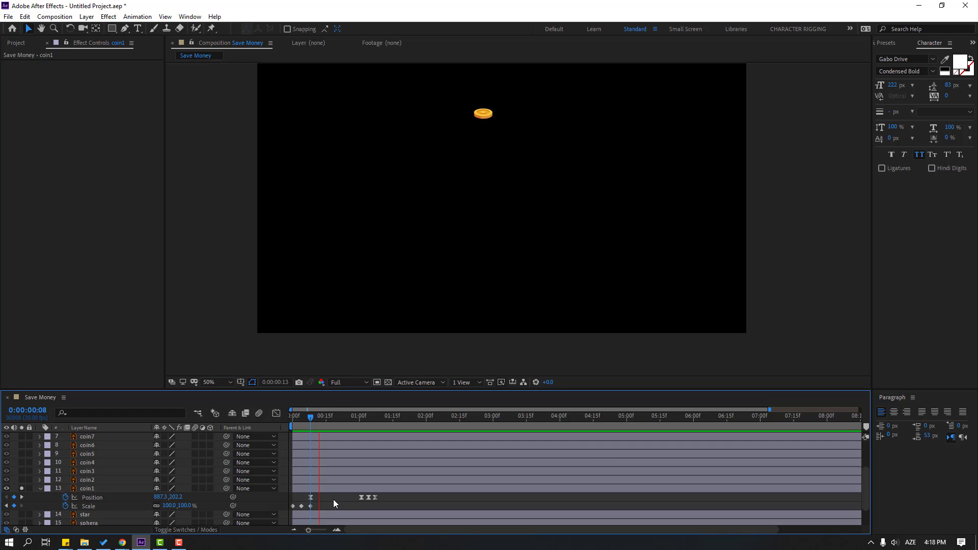
{"action": "key", "text": "space"}
{"action": "right_click", "coordinate": [293, 506]}
{"action": "mouse_move", "coordinate": [346, 499]}
{"action": "left_click", "coordinate": [448, 432]}
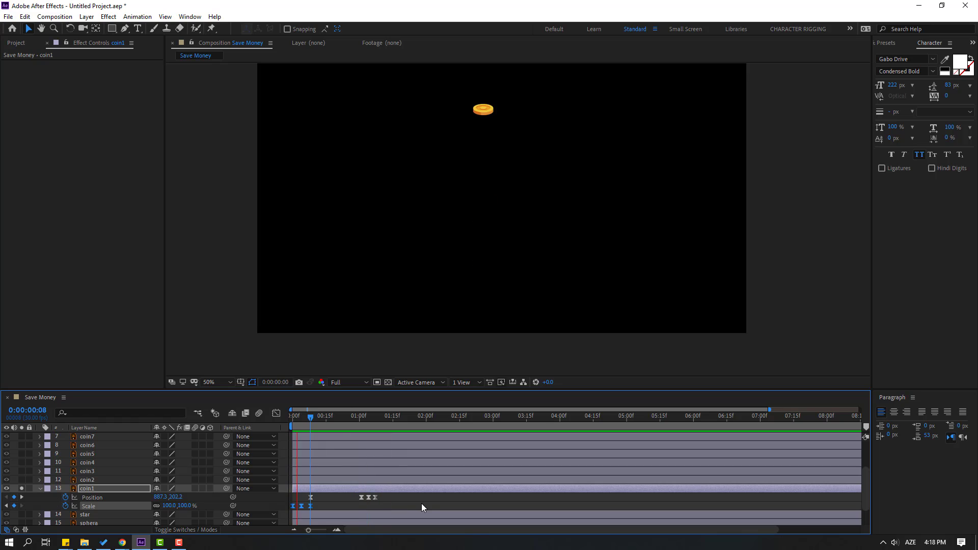
{"action": "key", "text": "space"}
Show the whole scene again and preview the coins falling with the title.
{"action": "left_click", "coordinate": [21, 488]}
{"action": "key", "text": "space"}
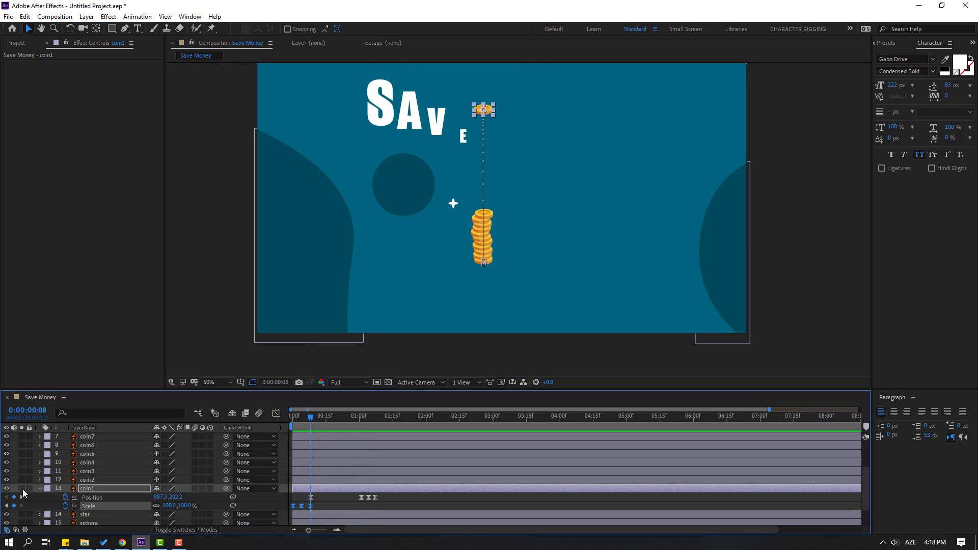
{"action": "left_click_drag", "start_coordinate": [306, 418], "coordinate": [293, 419]}
{"action": "left_click_drag", "start_coordinate": [394, 499], "coordinate": [288, 511]}
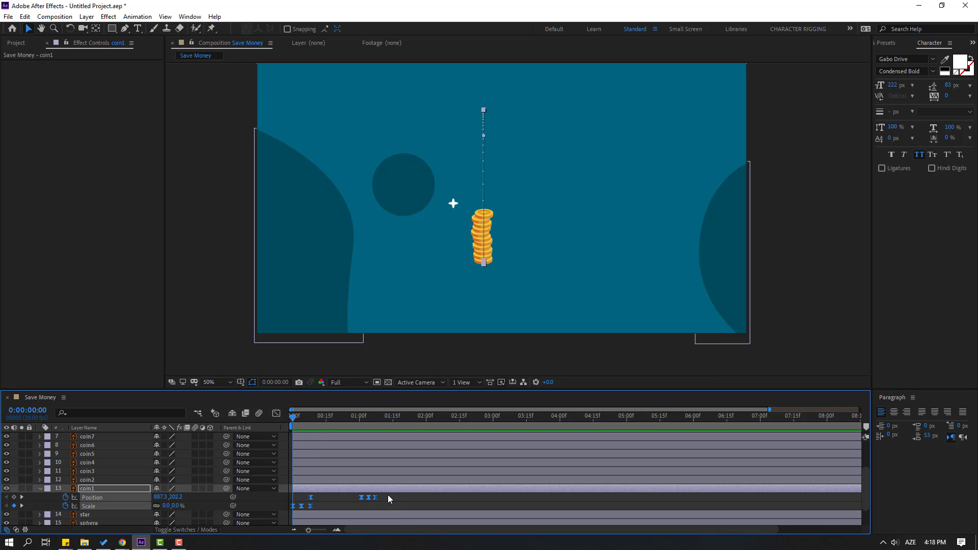
{"action": "left_click", "coordinate": [116, 480]}
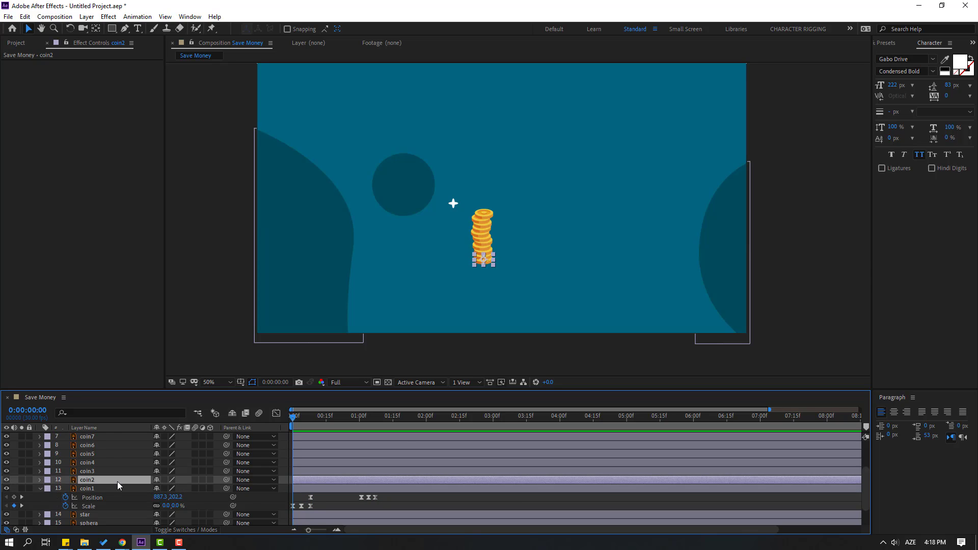
{"action": "scroll", "coordinate": [117, 481], "scroll_direction": "up", "scroll_amount": 3}
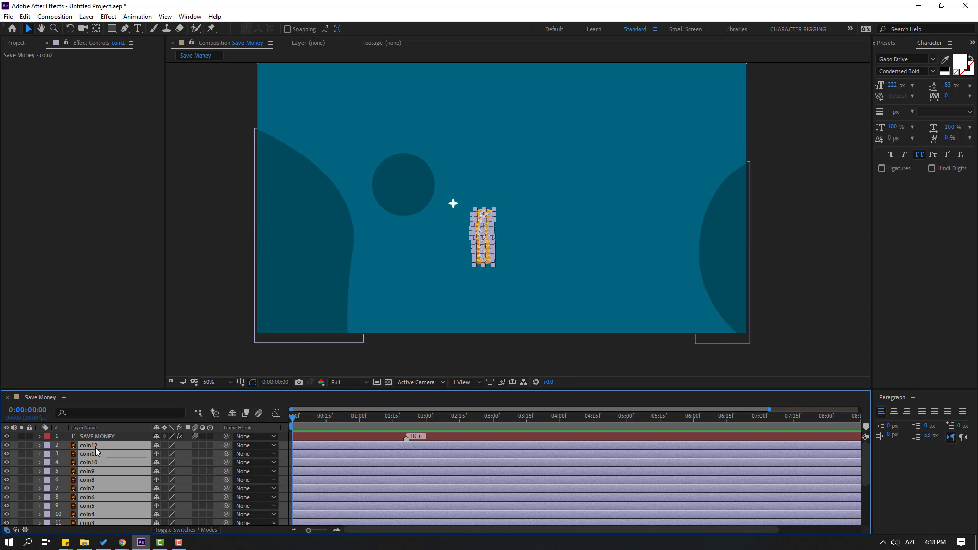
{"action": "left_click", "coordinate": [279, 445]}
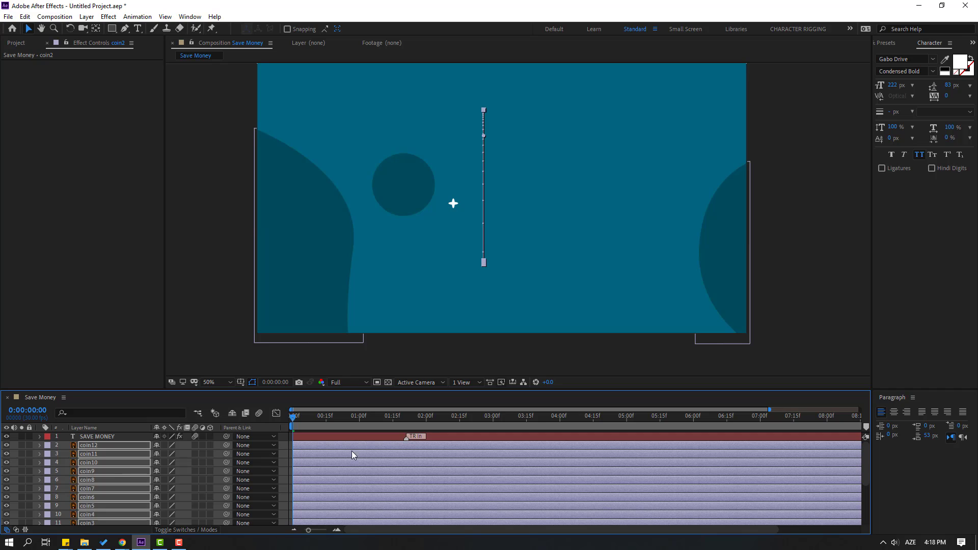
{"action": "scroll", "coordinate": [359, 464], "scroll_direction": "down", "scroll_amount": 3}
{"action": "key", "text": "space"}
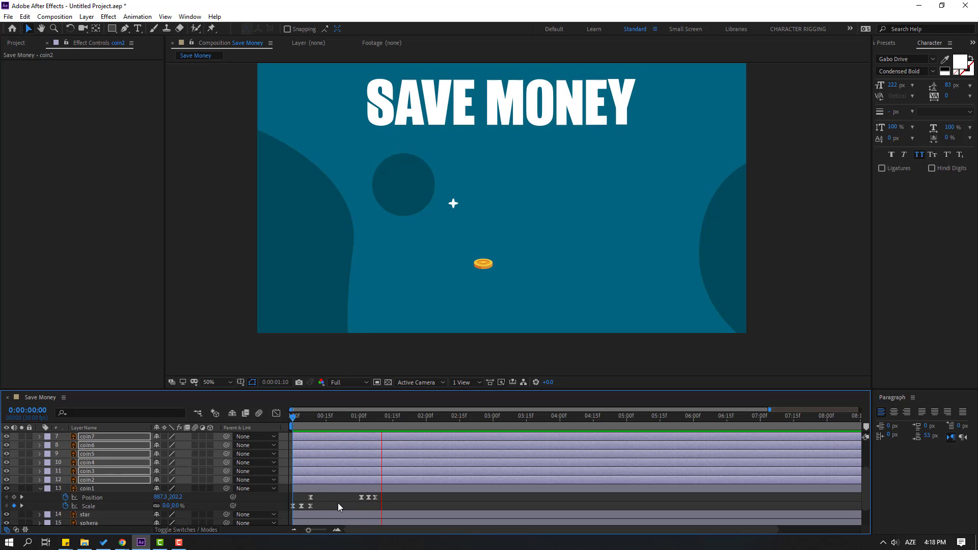
{"action": "key", "text": "space"}
Start coin2 a few frames after coin1 and preview the stagger.
{"action": "left_click", "coordinate": [122, 482]}
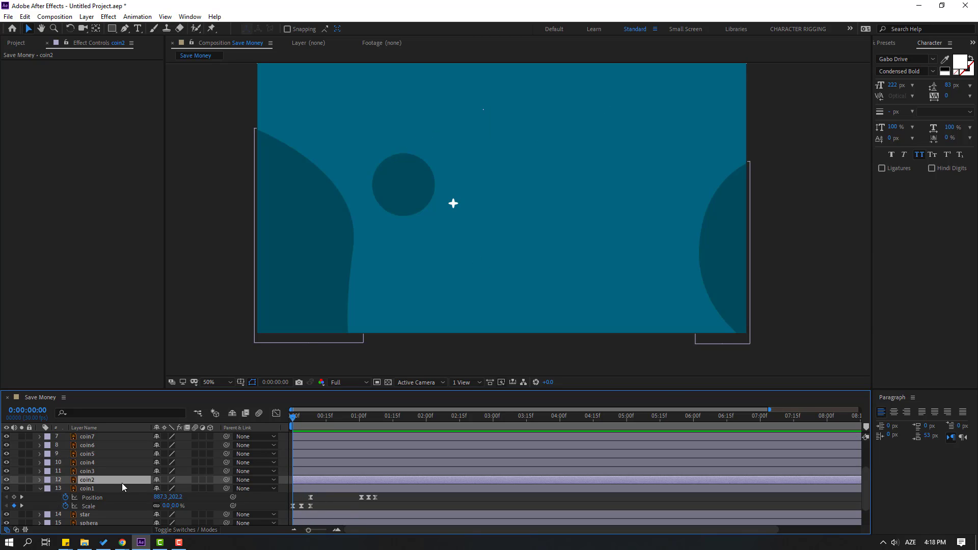
{"action": "left_click_drag", "start_coordinate": [301, 477], "coordinate": [320, 463]}
{"action": "left_click", "coordinate": [303, 472]}
{"action": "key", "text": "space"}
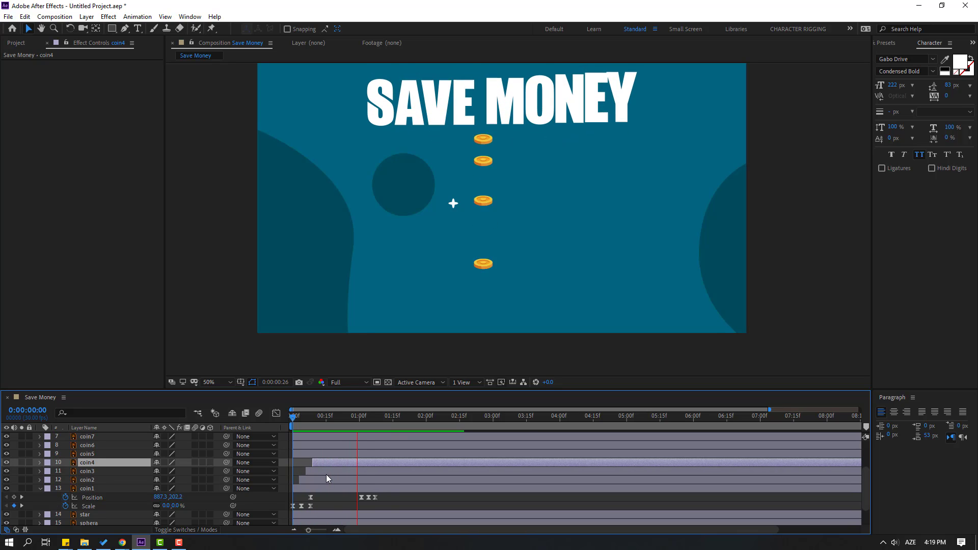
{"action": "scroll", "coordinate": [335, 501], "scroll_direction": "up", "scroll_amount": 3}
{"action": "key", "text": "space"}
Offset the remaining coin layers through coin11 so each starts later, and preview.
{"action": "left_click_drag", "start_coordinate": [296, 480], "coordinate": [367, 455]}
{"action": "scroll", "coordinate": [339, 468], "scroll_direction": "up", "scroll_amount": 3}
{"action": "left_click", "coordinate": [325, 453]}
{"action": "left_click_drag", "start_coordinate": [307, 448], "coordinate": [369, 447]}
{"action": "key", "text": "space"}
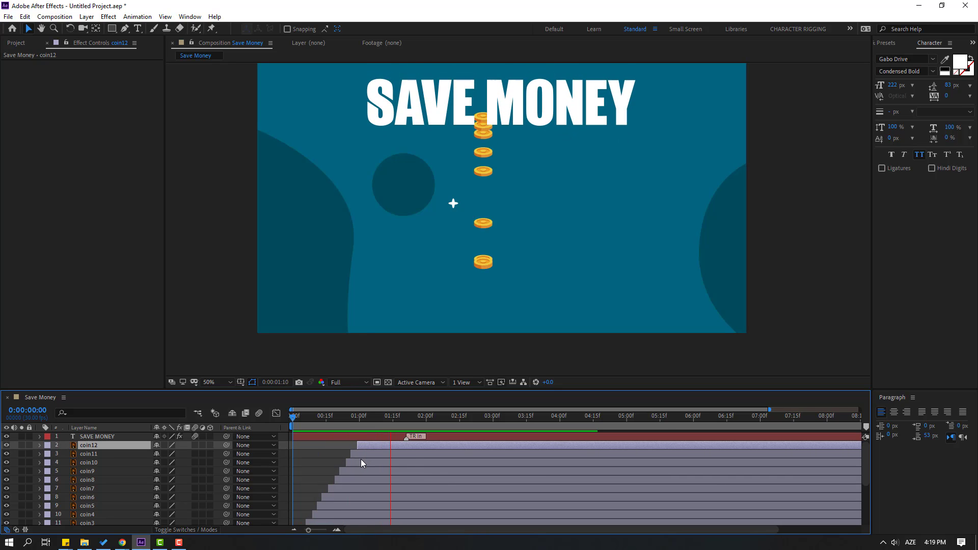
{"action": "key", "text": "space"}
{"action": "scroll", "coordinate": [356, 479], "scroll_direction": "down", "scroll_amount": 2}
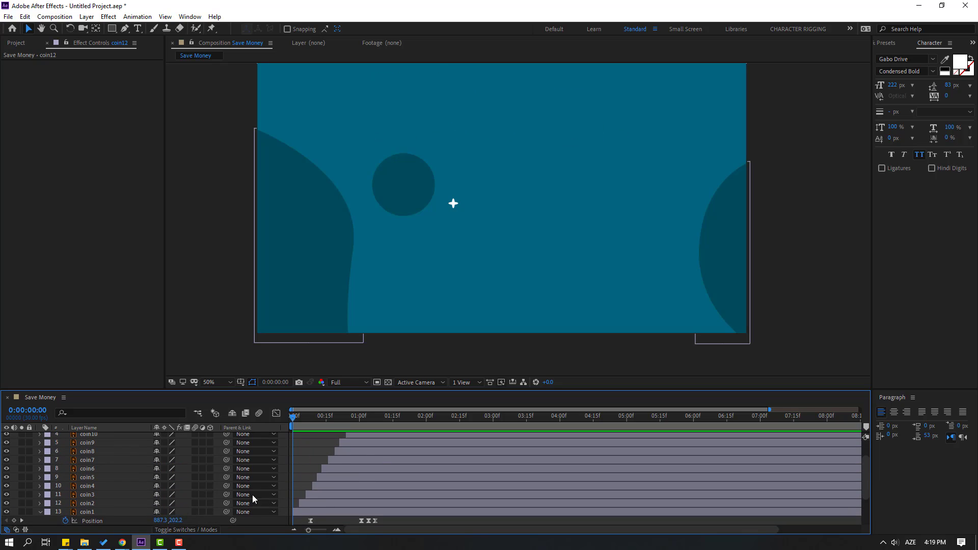
Move coin2's landing Position to Y 792.2 at 0:00:01:10.
{"action": "left_click", "coordinate": [99, 504]}
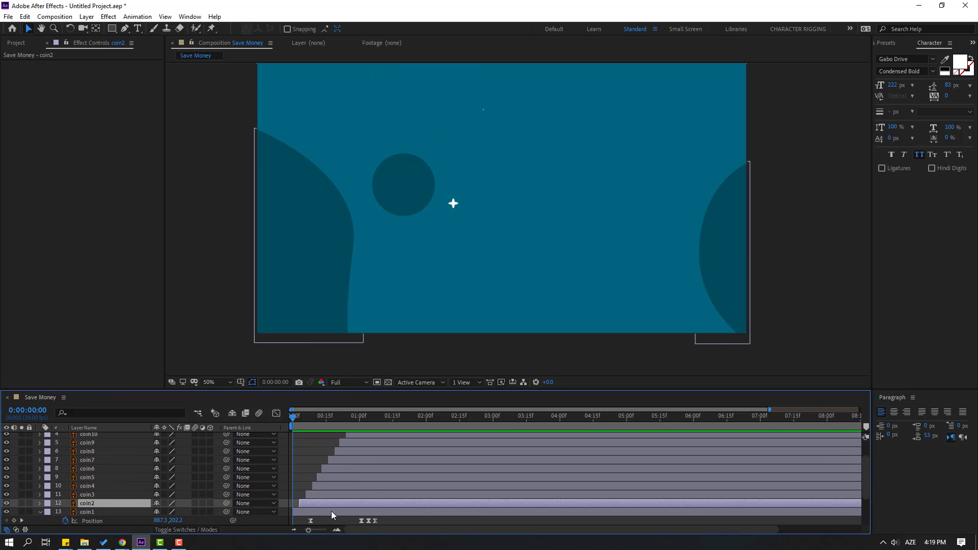
{"action": "key", "text": "p"}
{"action": "left_click_drag", "start_coordinate": [388, 512], "coordinate": [306, 532]}
{"action": "left_click_drag", "start_coordinate": [321, 418], "coordinate": [382, 423]}
{"action": "scroll", "coordinate": [475, 317], "scroll_direction": "up", "scroll_amount": 4}
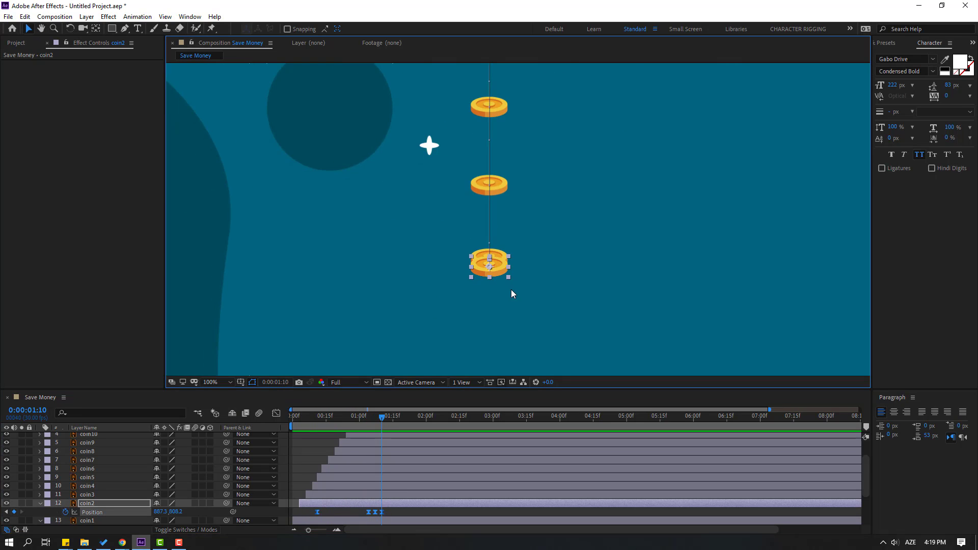
{"action": "mouse_move", "coordinate": [183, 514]}
{"action": "left_mouse_down"}
{"action": "mouse_move", "coordinate": [156, 511]}
{"action": "mouse_move", "coordinate": [170, 512]}
{"action": "left_mouse_up"}
{"action": "scroll", "coordinate": [59, 519], "scroll_direction": "down", "scroll_amount": 3}
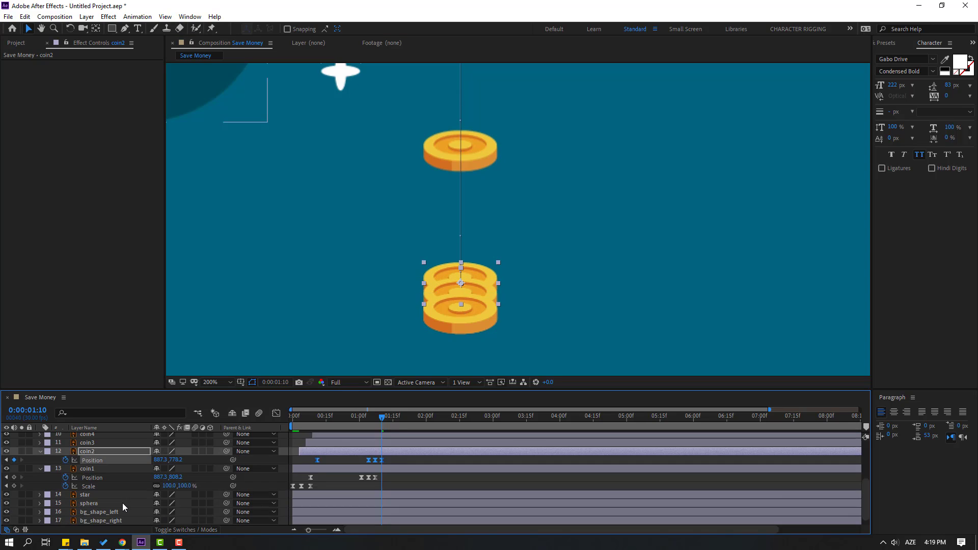
Solo coin1 and coin2, adjust coin2 to rest on coin1, preview, then solo coin3 too.
{"action": "left_click", "coordinate": [90, 471]}
{"action": "left_click", "coordinate": [84, 453], "text": "ctrl"}
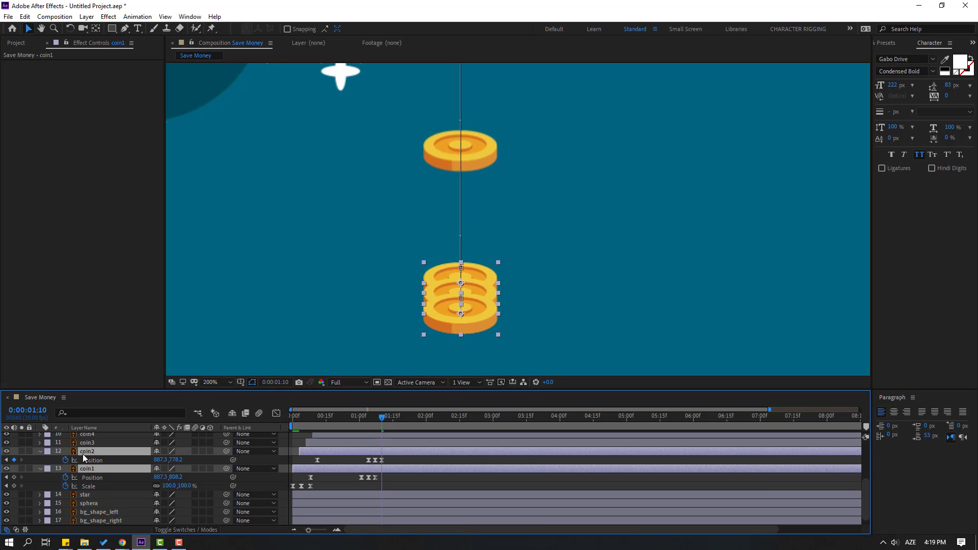
{"action": "left_click", "coordinate": [21, 452]}
{"action": "left_click_drag", "start_coordinate": [388, 457], "coordinate": [313, 464]}
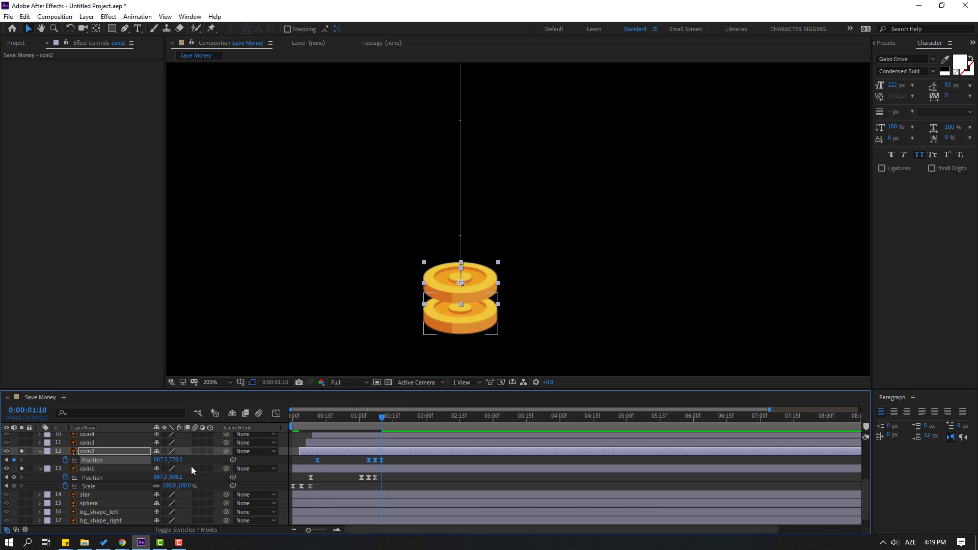
{"action": "left_click_drag", "start_coordinate": [175, 460], "coordinate": [184, 461]}
{"action": "key", "text": "space"}
{"action": "scroll", "coordinate": [496, 273], "scroll_direction": "down", "scroll_amount": 3}
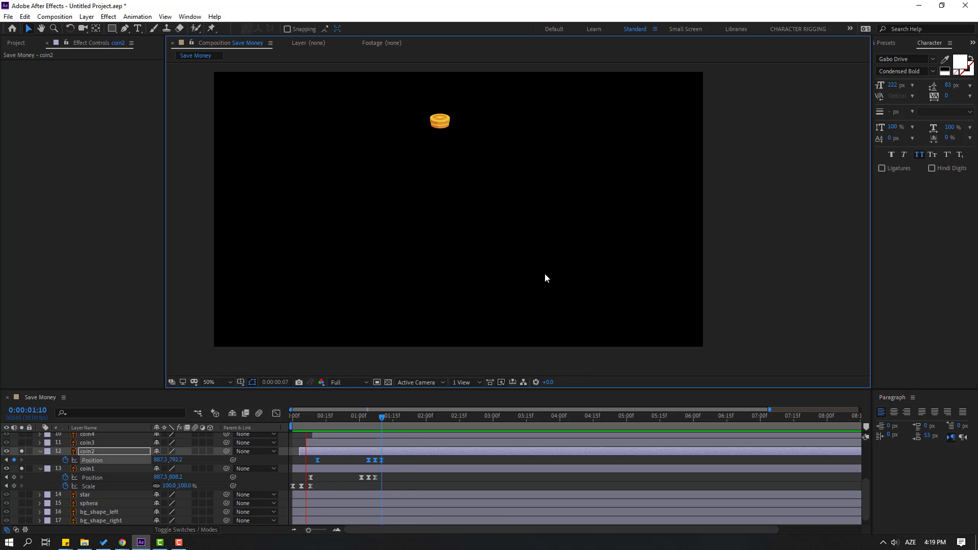
{"action": "key", "text": "space"}
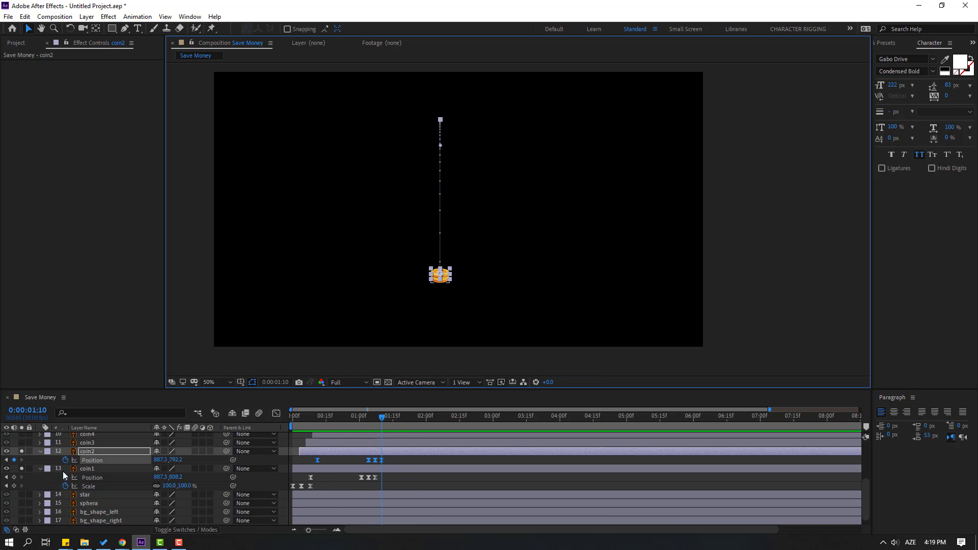
{"action": "scroll", "coordinate": [130, 479], "scroll_direction": "up", "scroll_amount": 1}
{"action": "left_click", "coordinate": [87, 472]}
{"action": "left_click", "coordinate": [22, 469]}
At 0:00:01:13, raise coin3's landing Position Y to about 776.2 so it sits on coin2.
{"action": "key", "text": "p"}
{"action": "left_click", "coordinate": [387, 476]}
{"action": "left_click_drag", "start_coordinate": [381, 420], "coordinate": [389, 420]}
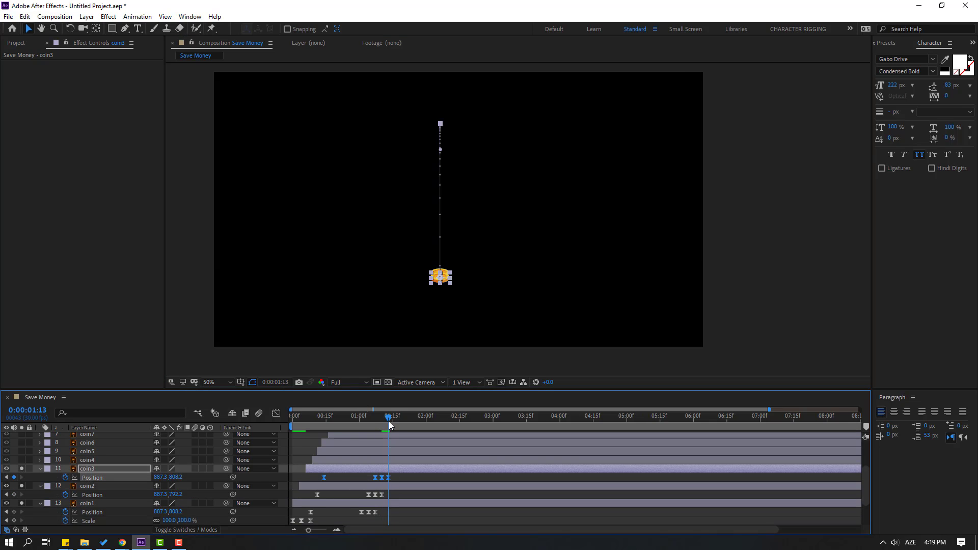
{"action": "scroll", "coordinate": [472, 269], "scroll_direction": "up", "scroll_amount": 2}
{"action": "scroll", "coordinate": [609, 216], "scroll_direction": "up", "scroll_amount": 2}
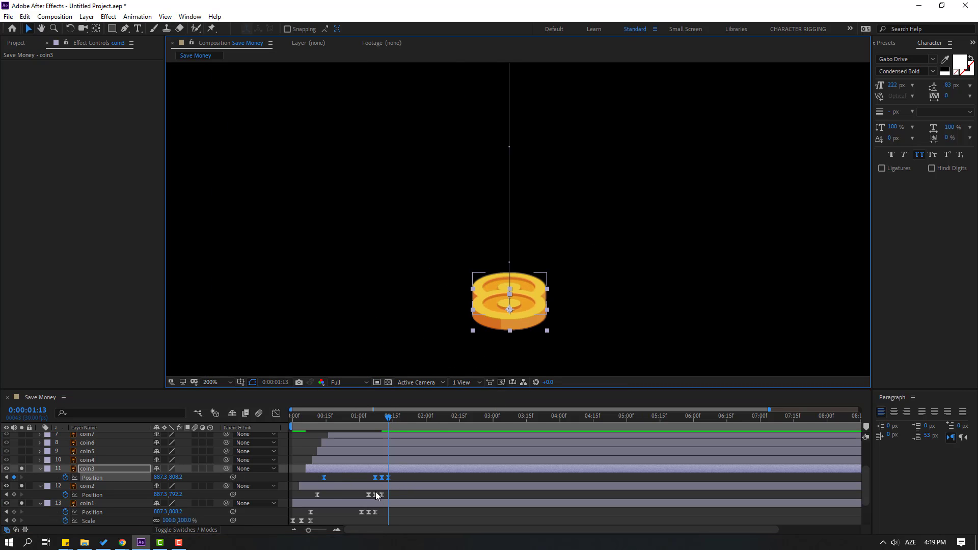
{"action": "left_click_drag", "start_coordinate": [172, 483], "coordinate": [154, 486]}
Preview the three-coin stack animation, zooming the view out and back to 100%.
{"action": "key", "text": "space"}
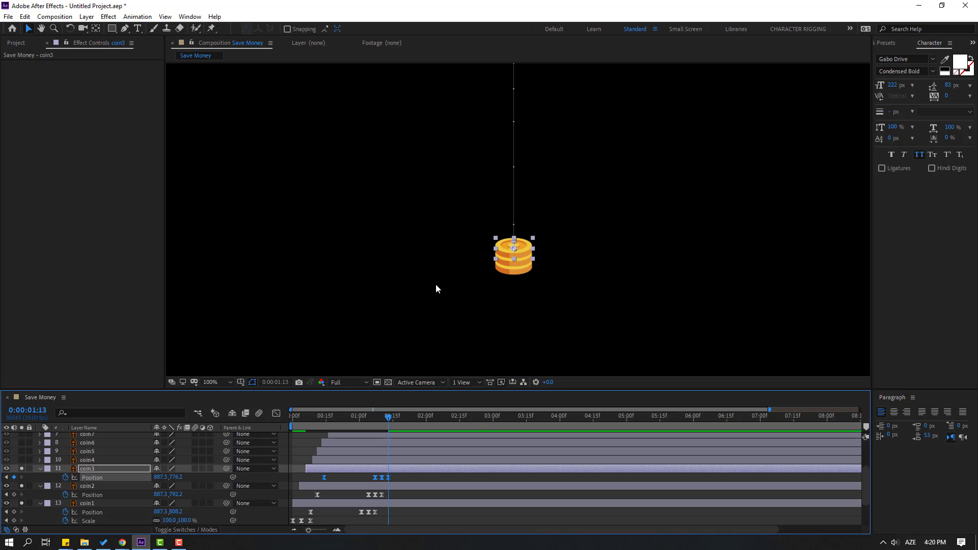
{"action": "key", "text": "comma"}
{"action": "key", "text": "comma"}
{"action": "key", "text": "comma"}
{"action": "key", "text": "comma"}
{"action": "key", "text": "comma"}
{"action": "key", "text": "comma"}
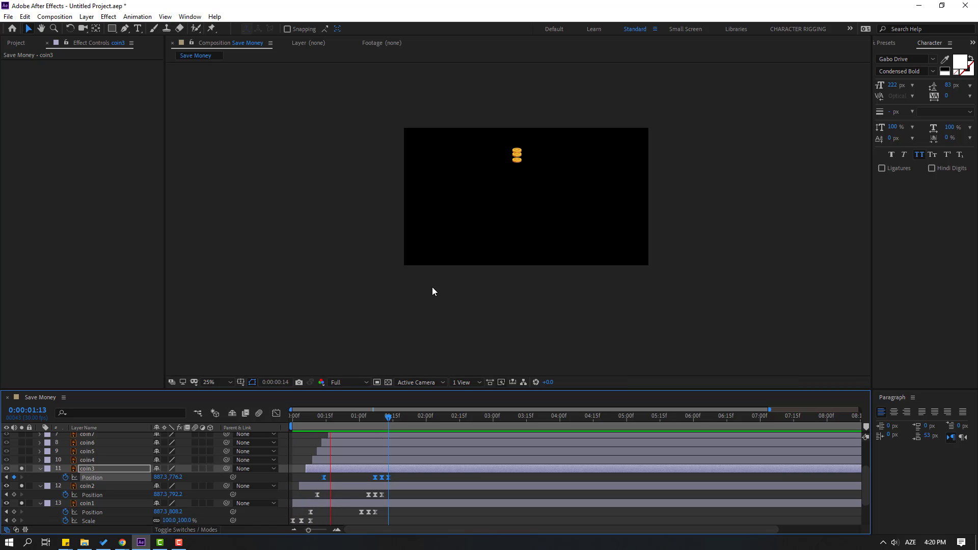
{"action": "key", "text": "space"}
{"action": "key", "text": "period"}
{"action": "key", "text": "period"}
{"action": "key", "text": "period"}
{"action": "key", "text": "period"}
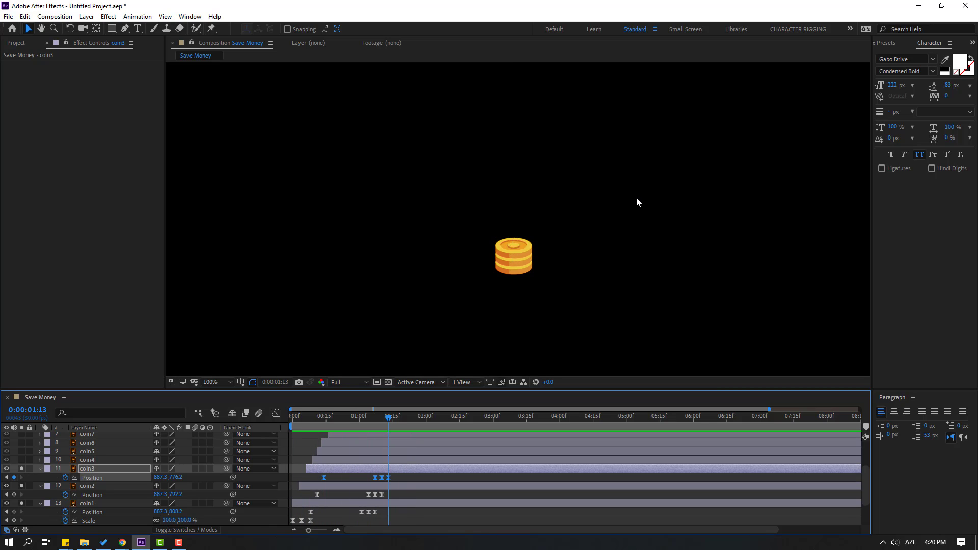
{"action": "key", "text": "space"}
{"action": "key", "text": "space"}
{"action": "left_click", "coordinate": [90, 460]}
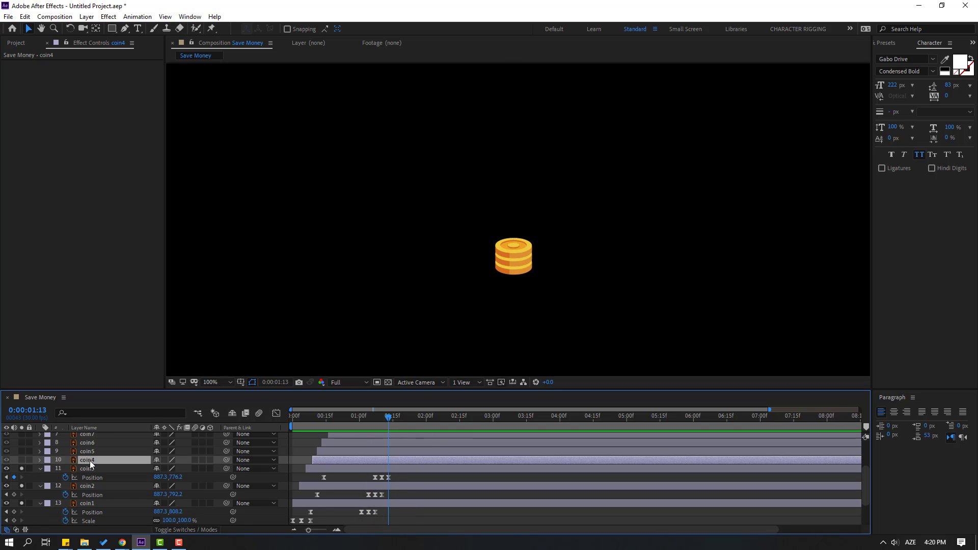
Move coin4's landing at 0:00:01:16 to about 894.3, 749.1, slightly right of centre.
{"action": "scroll", "coordinate": [81, 479], "scroll_direction": "up", "scroll_amount": 1}
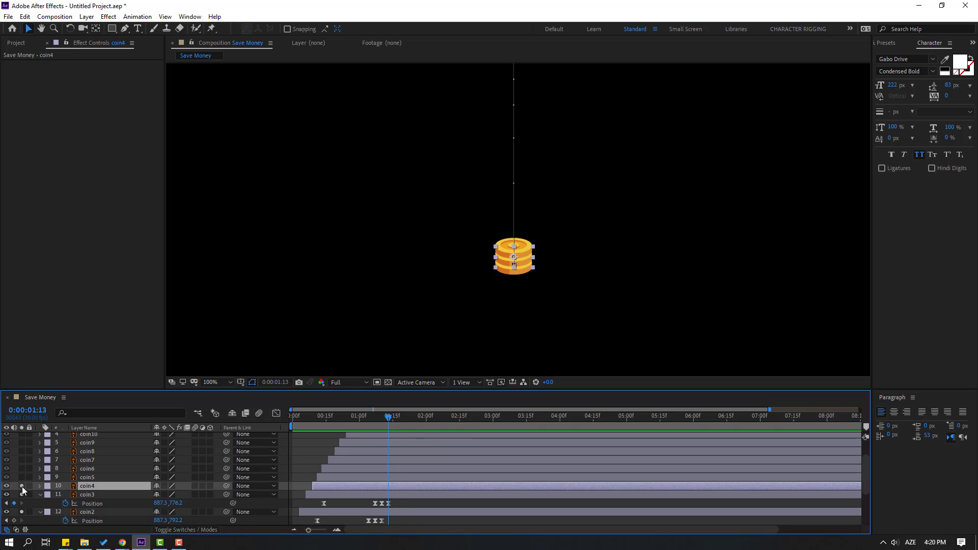
{"action": "key", "text": "p"}
{"action": "left_click_drag", "start_coordinate": [399, 500], "coordinate": [322, 508]}
{"action": "left_click_drag", "start_coordinate": [386, 417], "coordinate": [390, 420]}
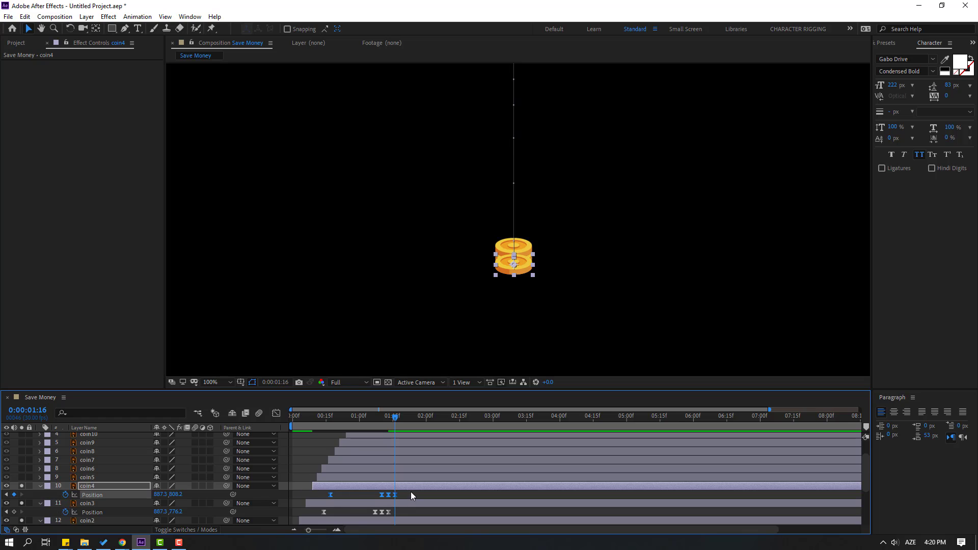
{"action": "mouse_move", "coordinate": [173, 494]}
{"action": "left_mouse_down"}
{"action": "mouse_move", "coordinate": [147, 495]}
{"action": "mouse_move", "coordinate": [177, 498]}
{"action": "mouse_move", "coordinate": [168, 498]}
{"action": "left_mouse_up"}
{"action": "key", "text": "period"}
{"action": "key", "text": "ctrl+Up"}
{"action": "key", "text": "Page_Up"}
{"action": "key", "text": "Page_Up"}
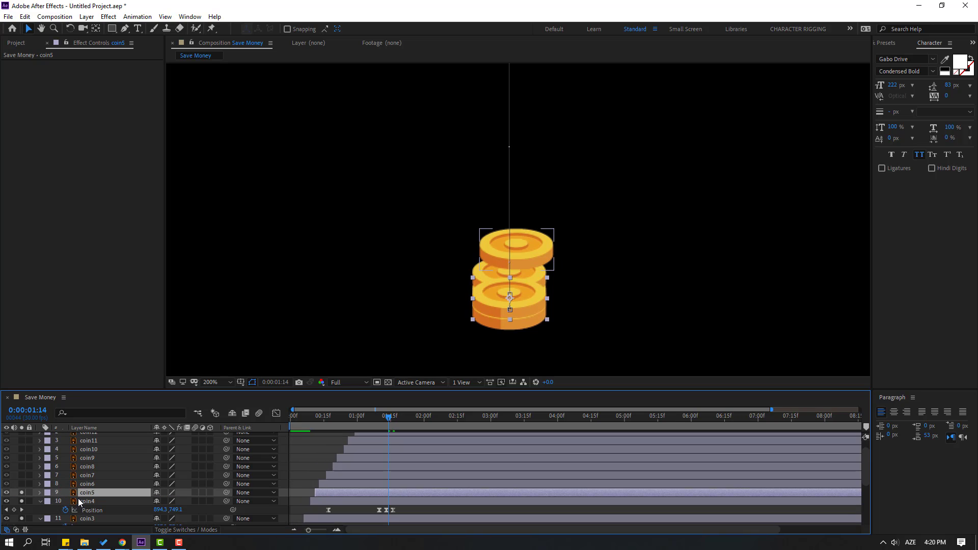
Raise coin5's landing position at 0:00:01:18 onto the stack and preview the fall.
{"action": "left_click", "coordinate": [122, 501], "text": "shift"}
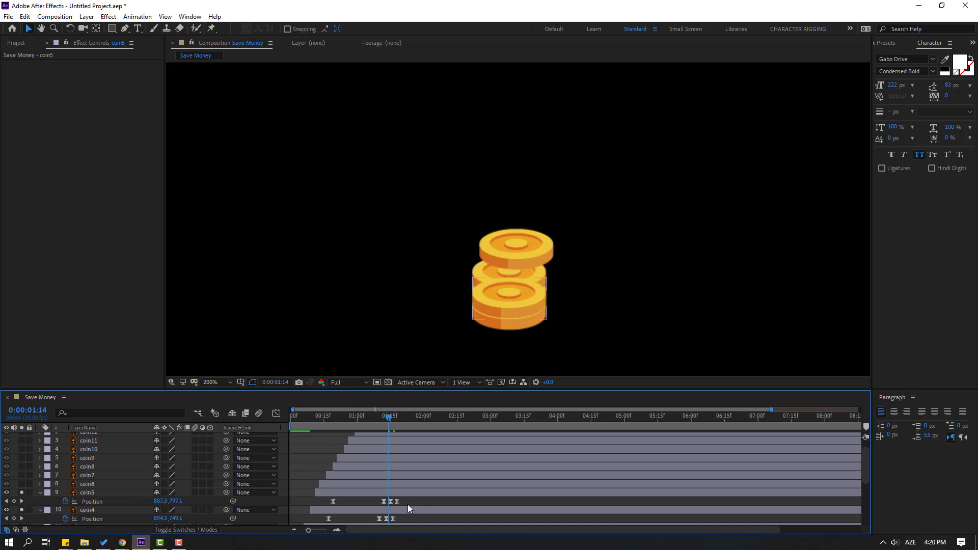
{"action": "key", "text": "p"}
{"action": "left_click_drag", "start_coordinate": [418, 500], "coordinate": [308, 502]}
{"action": "left_click_drag", "start_coordinate": [384, 427], "coordinate": [400, 426]}
{"action": "key", "text": "Page_Up"}
{"action": "left_click_drag", "start_coordinate": [175, 500], "coordinate": [141, 504]}
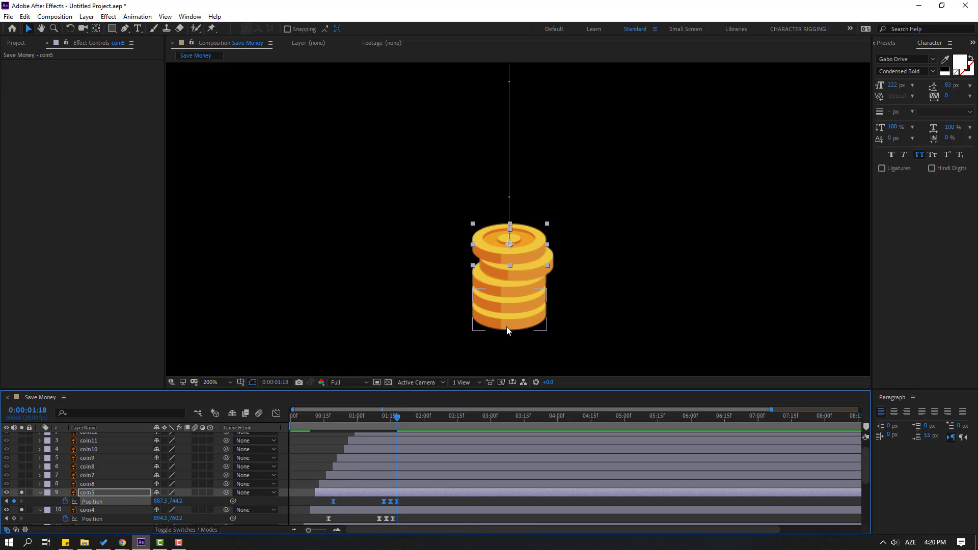
{"action": "scroll", "coordinate": [578, 298], "scroll_direction": "down", "scroll_amount": 4}
{"action": "key", "text": "h"}
{"action": "left_click_drag", "start_coordinate": [647, 244], "coordinate": [612, 277]}
{"action": "key", "text": "space"}
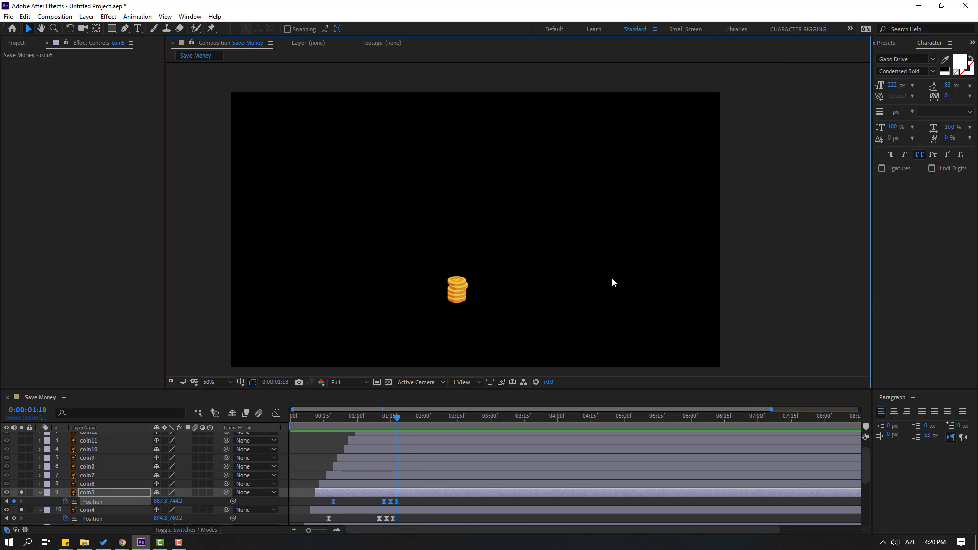
{"action": "key", "text": "space"}
Raise coin6's landing position so it rests on top of coin5.
{"action": "key", "text": "ctrl+Up"}
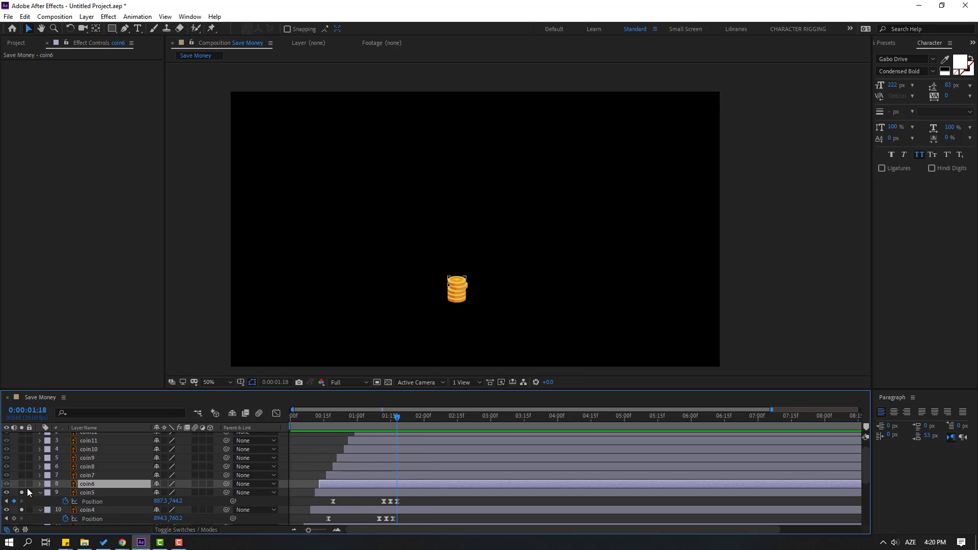
{"action": "key", "text": "p"}
{"action": "left_click_drag", "start_coordinate": [419, 493], "coordinate": [332, 496]}
{"action": "left_click_drag", "start_coordinate": [398, 419], "coordinate": [402, 415]}
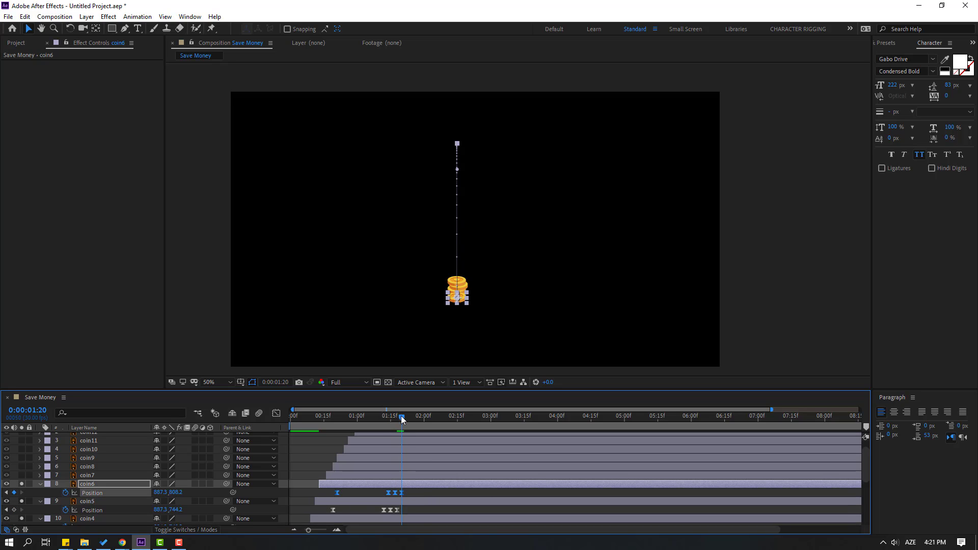
{"action": "scroll", "coordinate": [500, 258], "scroll_direction": "up", "scroll_amount": 6}
{"action": "left_click_drag", "start_coordinate": [401, 323], "coordinate": [630, 306]}
{"action": "scroll", "coordinate": [509, 265], "scroll_direction": "down", "scroll_amount": 2}
{"action": "mouse_move", "coordinate": [149, 490]}
{"action": "left_mouse_down"}
{"action": "mouse_move", "coordinate": [149, 478]}
{"action": "mouse_move", "coordinate": [153, 492]}
{"action": "left_mouse_up"}
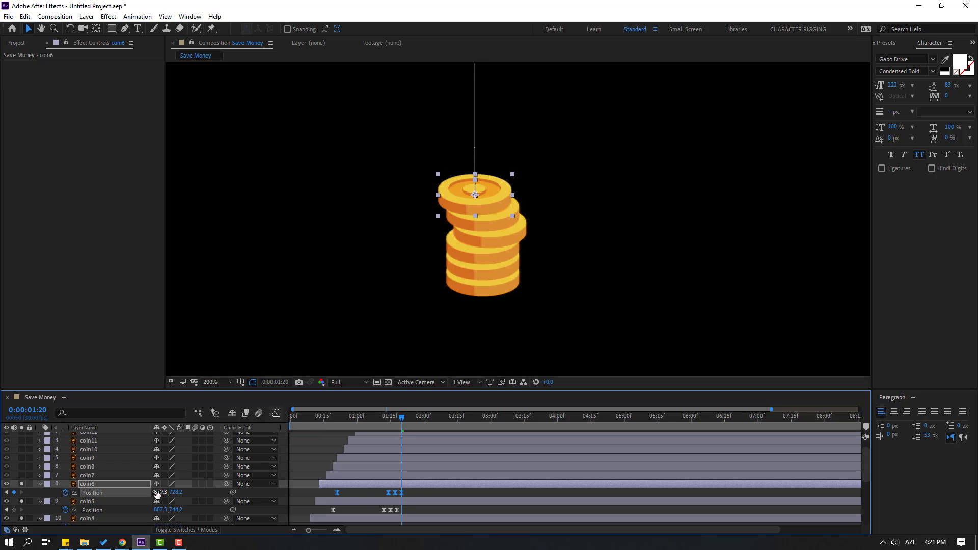
{"action": "key", "text": "comma"}
{"action": "left_click_drag", "start_coordinate": [615, 249], "coordinate": [586, 273]}
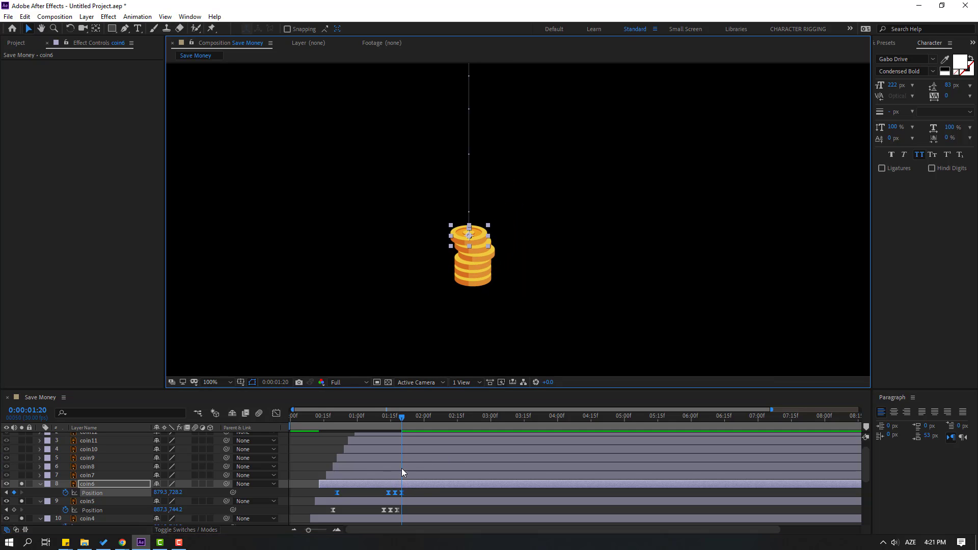
Raise coin7's landing to Y 713.2 atop the pile and preview the seven-coin stack.
{"action": "left_click", "coordinate": [86, 476]}
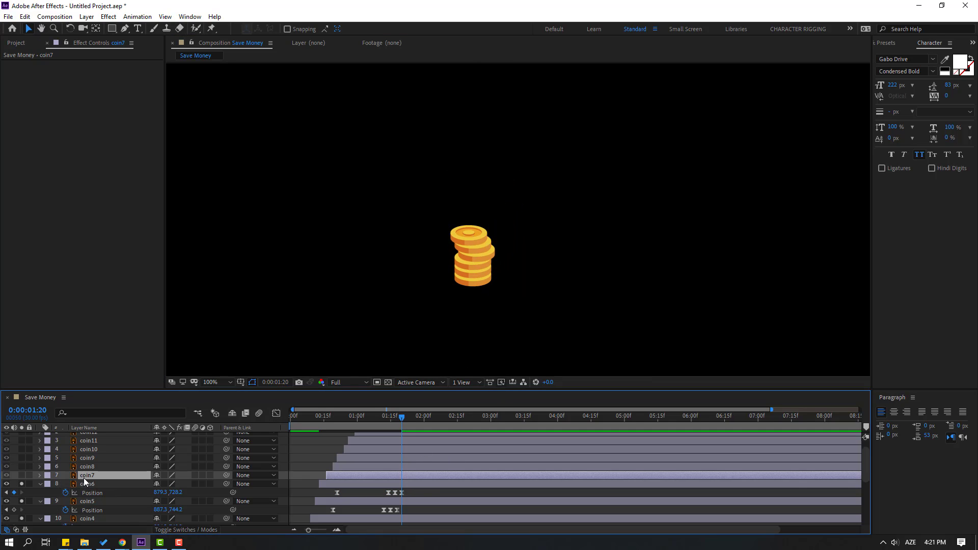
{"action": "left_click", "coordinate": [22, 475]}
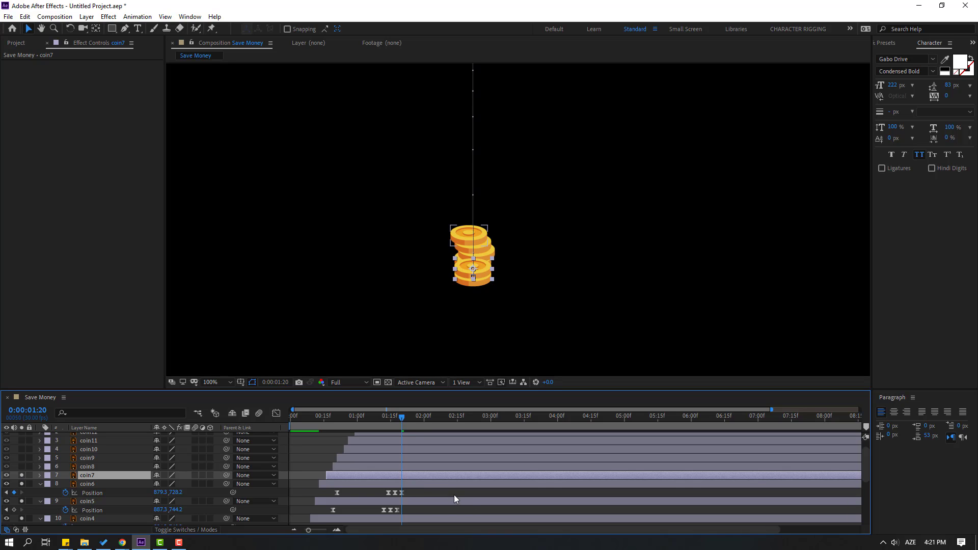
{"action": "key", "text": "p"}
{"action": "left_click_drag", "start_coordinate": [424, 483], "coordinate": [339, 487]}
{"action": "left_click_drag", "start_coordinate": [405, 417], "coordinate": [411, 417]}
{"action": "left_click_drag", "start_coordinate": [177, 484], "coordinate": [109, 493]}
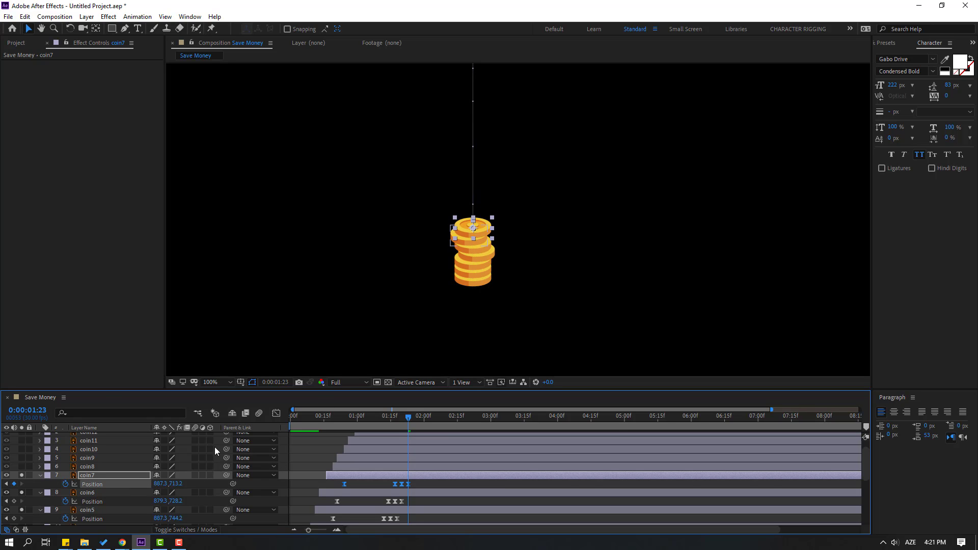
{"action": "scroll", "coordinate": [452, 338], "scroll_direction": "down", "scroll_amount": 2}
{"action": "left_click", "coordinate": [320, 454]}
{"action": "left_click_drag", "start_coordinate": [563, 276], "coordinate": [537, 327]}
{"action": "key", "text": "space"}
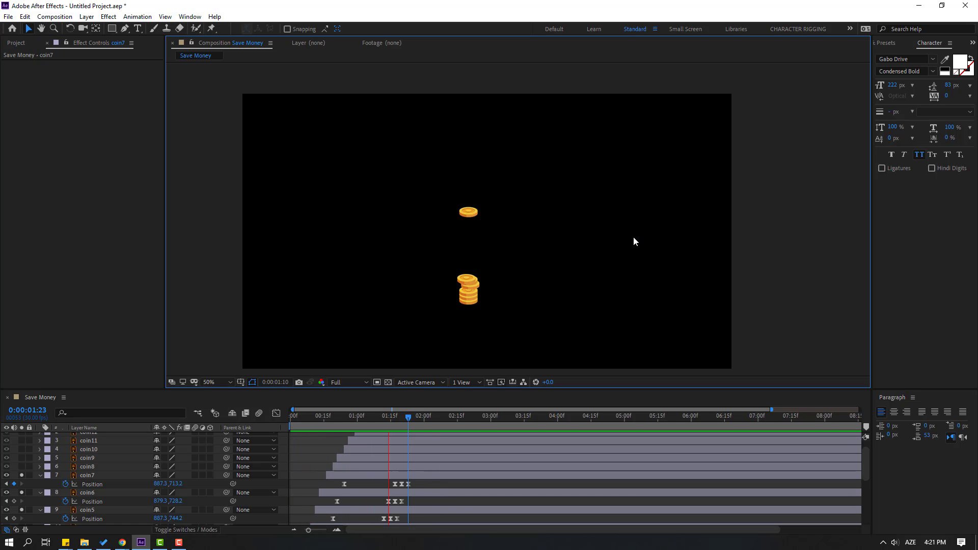
{"action": "left_click", "coordinate": [84, 467]}
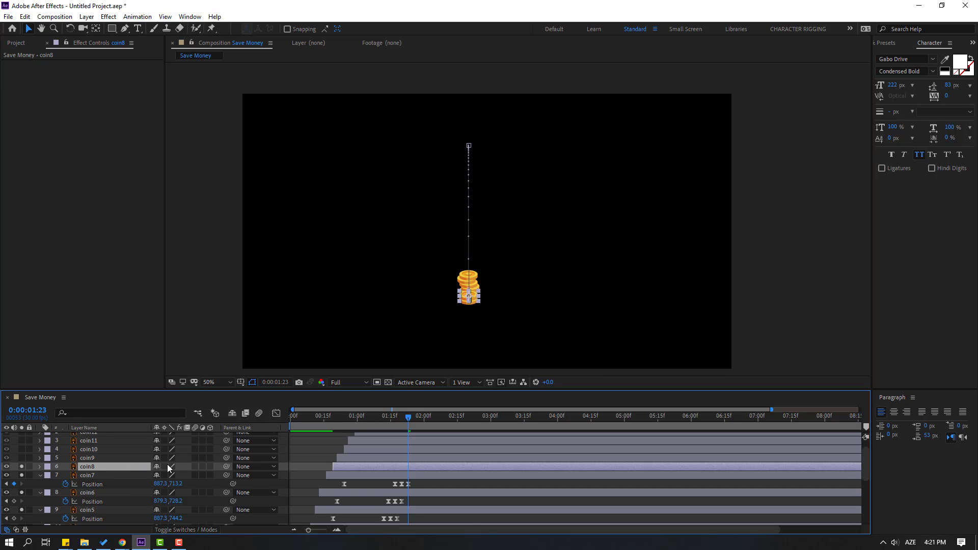
Raise coin8's landing position onto the top of the stack.
{"action": "key", "text": "p"}
{"action": "left_click_drag", "start_coordinate": [408, 418], "coordinate": [415, 418]}
{"action": "scroll", "coordinate": [478, 313], "scroll_direction": "up", "scroll_amount": 4}
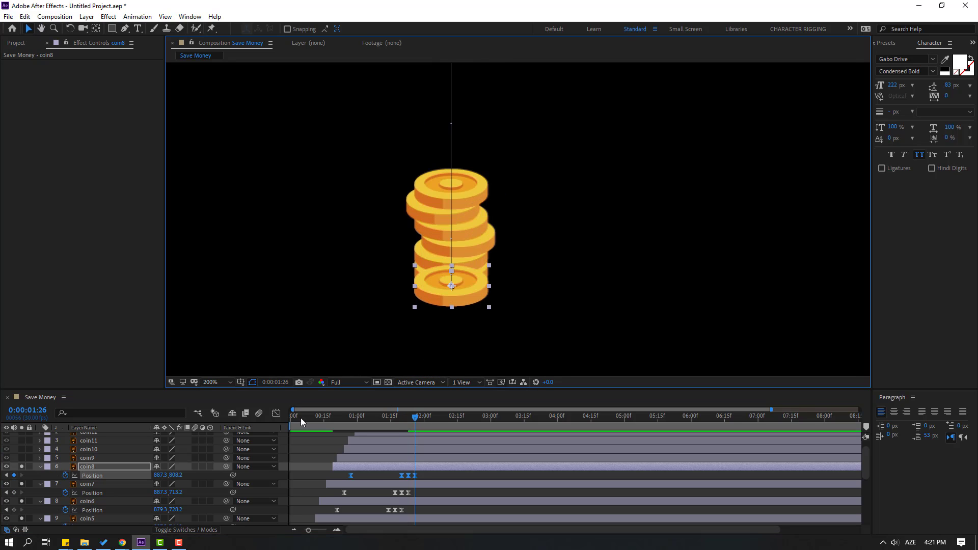
{"action": "left_click_drag", "start_coordinate": [178, 474], "coordinate": [127, 469]}
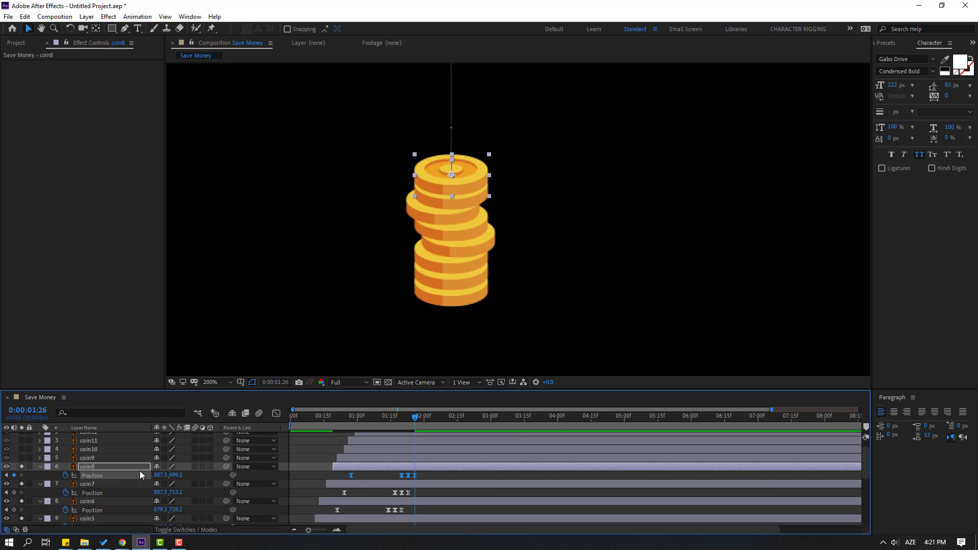
Raise coin9's landing position, two frames later, onto the top of the stack.
{"action": "left_click", "coordinate": [95, 460]}
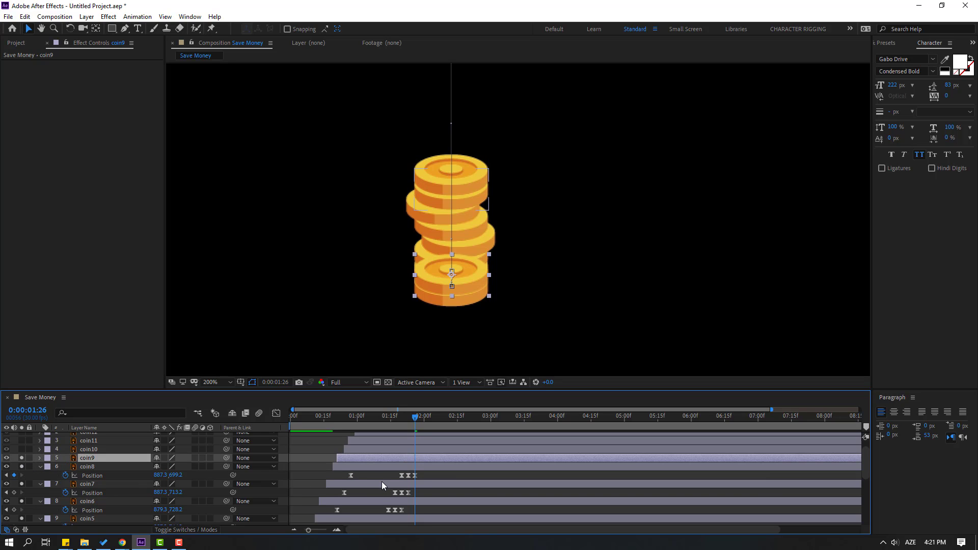
{"action": "key", "text": "p"}
{"action": "left_click_drag", "start_coordinate": [433, 487], "coordinate": [350, 463]}
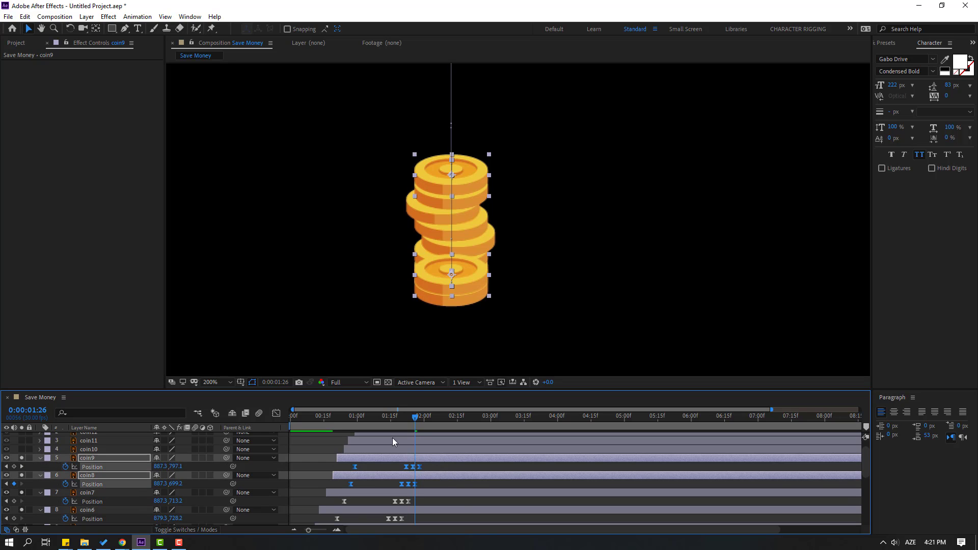
{"action": "left_click", "coordinate": [424, 468]}
{"action": "left_click", "coordinate": [418, 424]}
{"action": "key", "text": "Page_Down"}
{"action": "mouse_move", "coordinate": [176, 467]}
{"action": "left_mouse_down"}
{"action": "mouse_move", "coordinate": [112, 471]}
{"action": "mouse_move", "coordinate": [162, 468]}
{"action": "left_mouse_up"}
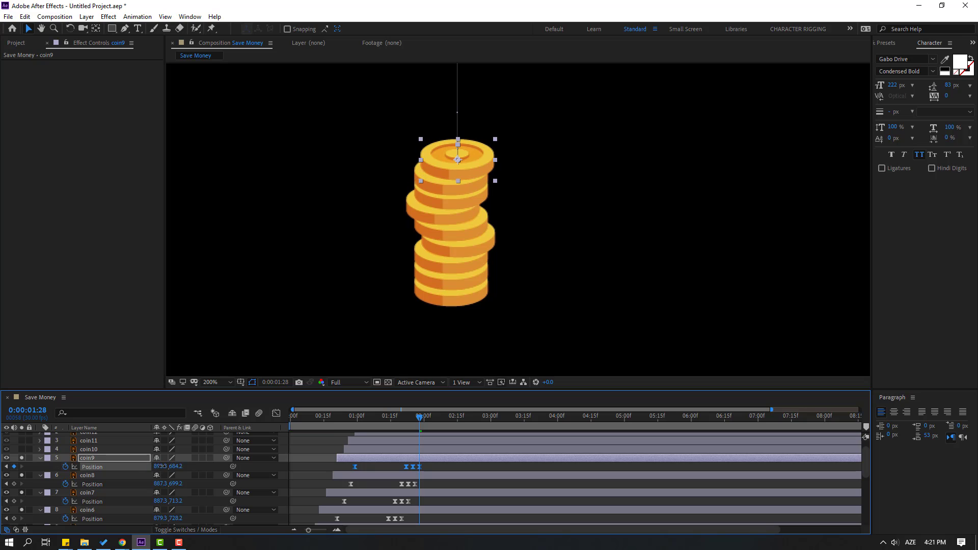
{"action": "scroll", "coordinate": [377, 488], "scroll_direction": "up", "scroll_amount": 1}
At 2:01, raise coin10 onto the stack and nudge it to sit flush.
{"action": "left_click", "coordinate": [96, 464]}
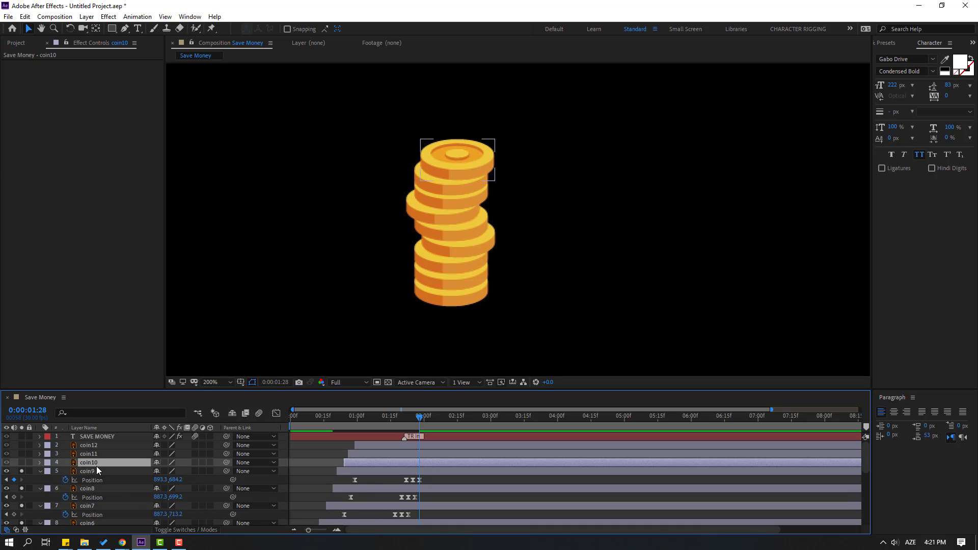
{"action": "key", "text": "p"}
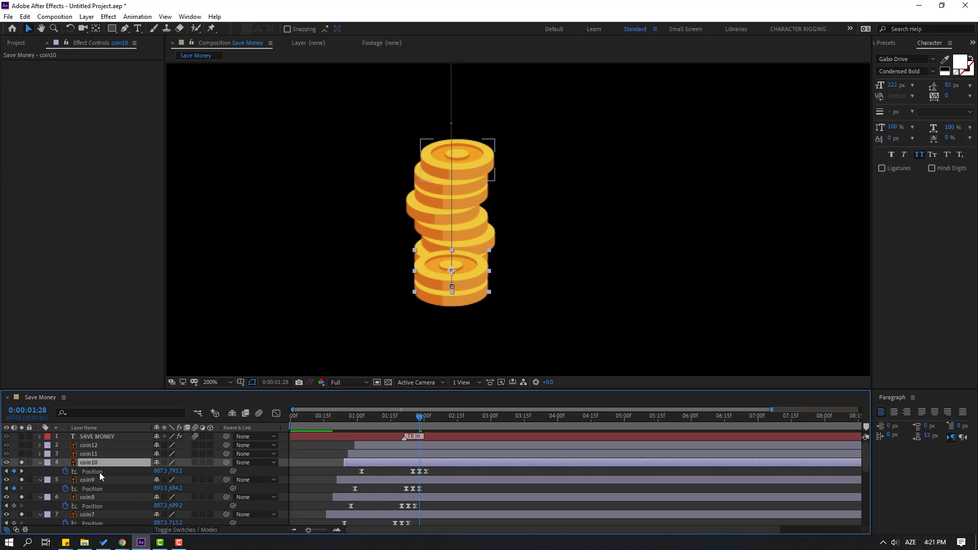
{"action": "left_click_drag", "start_coordinate": [444, 469], "coordinate": [364, 478]}
{"action": "key", "text": "Page_Down"}
{"action": "key", "text": "Page_Down"}
{"action": "key", "text": "Page_Down"}
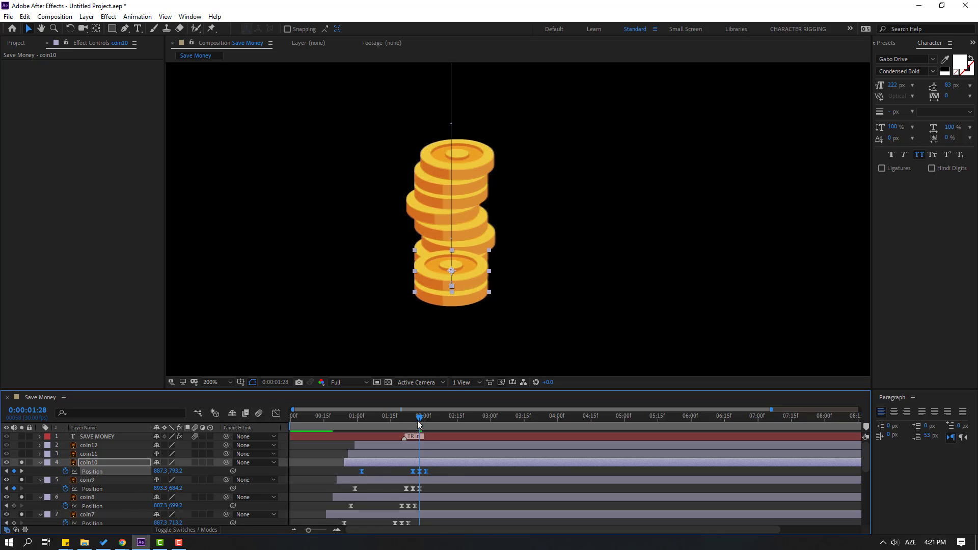
{"action": "left_click_drag", "start_coordinate": [174, 471], "coordinate": [96, 480]}
{"action": "key", "text": "Up"}
{"action": "key", "text": "Up"}
{"action": "key", "text": "Up"}
{"action": "key", "text": "Up"}
{"action": "key", "text": "Down"}
{"action": "key", "text": "Down"}
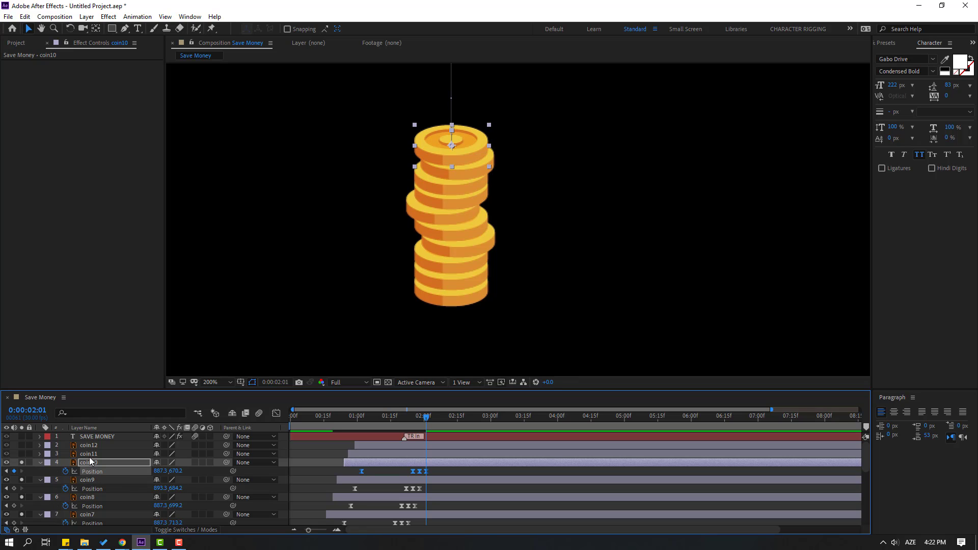
At 2:03, raise coin11 onto the stack, offset slightly to the right.
{"action": "left_click", "coordinate": [32, 457]}
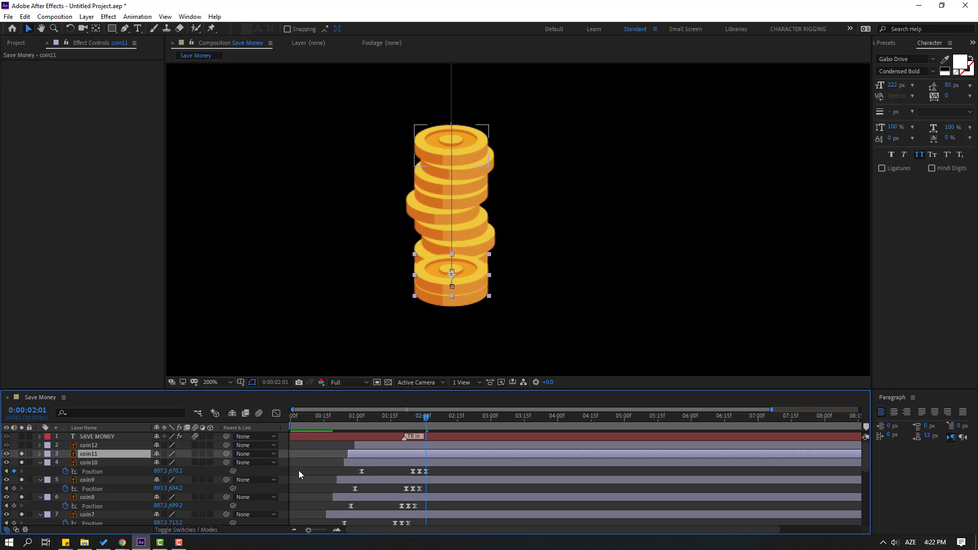
{"action": "key", "text": "p"}
{"action": "left_click_drag", "start_coordinate": [441, 463], "coordinate": [355, 463]}
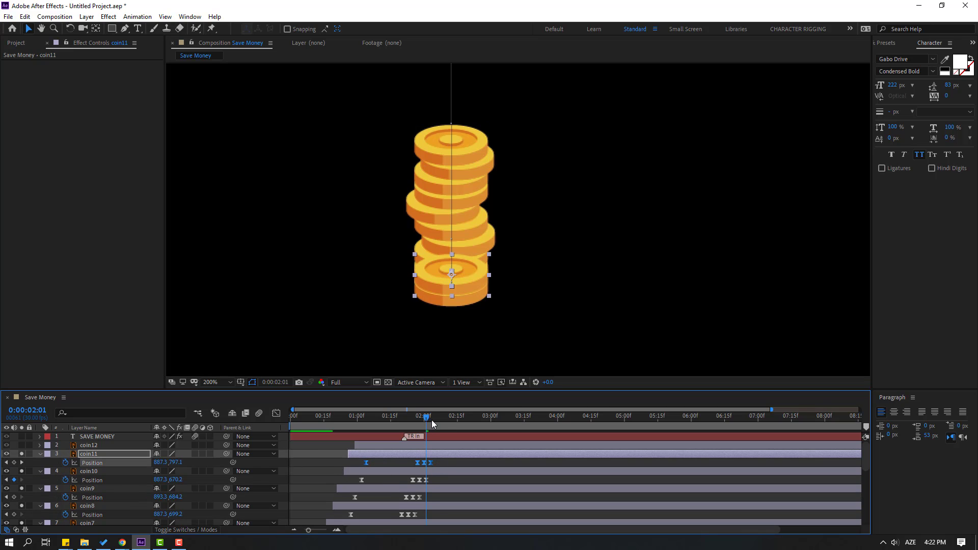
{"action": "left_click", "coordinate": [432, 424]}
{"action": "left_click_drag", "start_coordinate": [175, 463], "coordinate": [88, 472]}
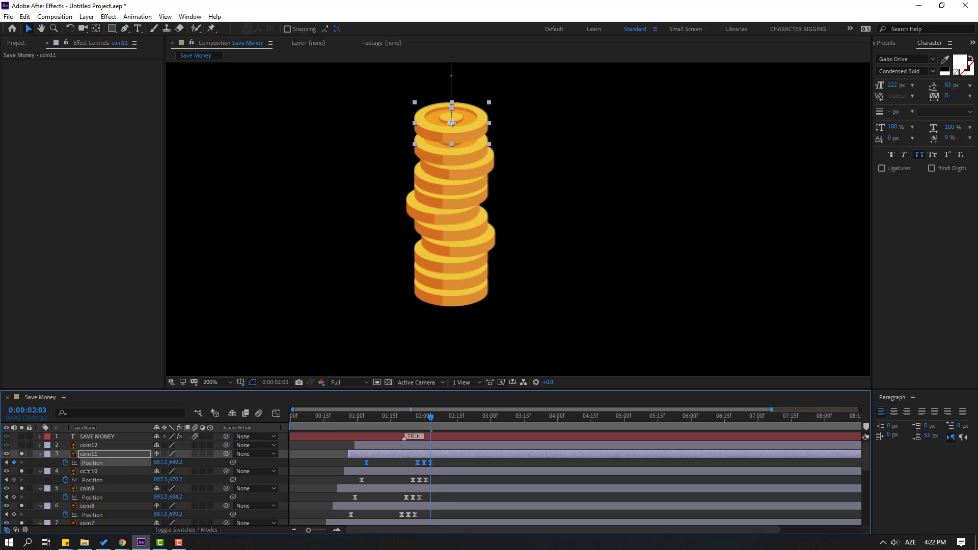
{"action": "left_click_drag", "start_coordinate": [158, 463], "coordinate": [162, 462]}
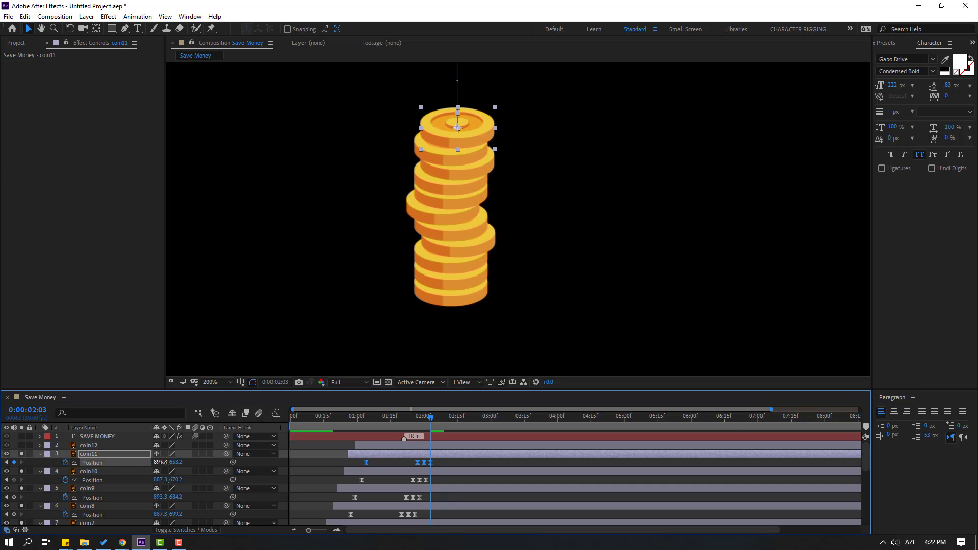
At 2:06, land coin12 at Y 637.2 on top, then preview at 50% zoom.
{"action": "left_click", "coordinate": [90, 445]}
{"action": "key", "text": "p"}
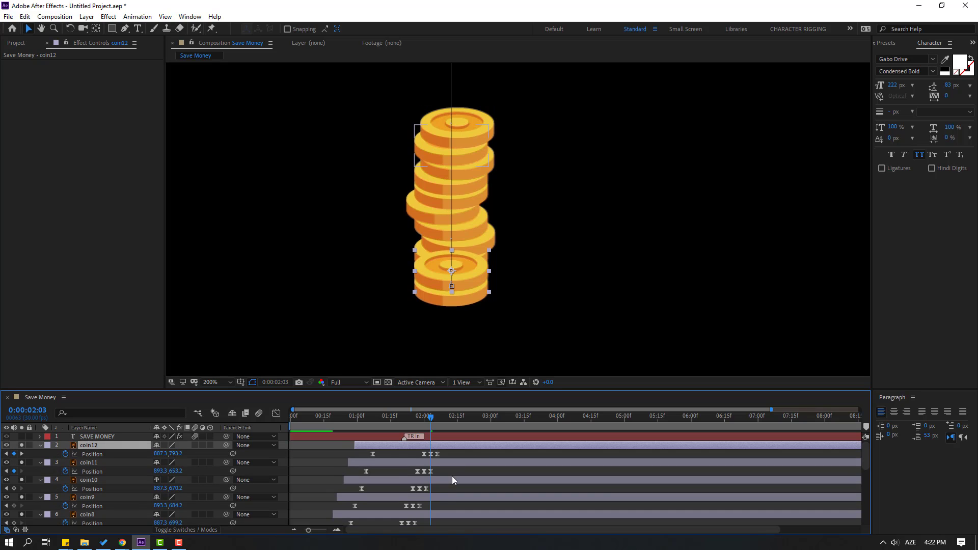
{"action": "left_click_drag", "start_coordinate": [447, 454], "coordinate": [355, 455]}
{"action": "left_click_drag", "start_coordinate": [442, 422], "coordinate": [437, 422]}
{"action": "left_click_drag", "start_coordinate": [173, 455], "coordinate": [87, 459]}
{"action": "key", "text": "comma"}
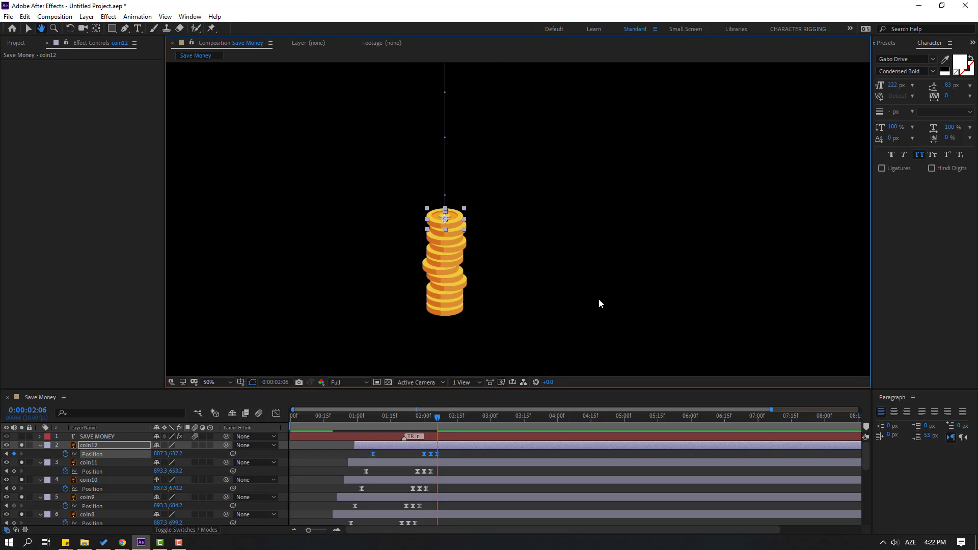
{"action": "key", "text": "comma"}
{"action": "key", "text": "space"}
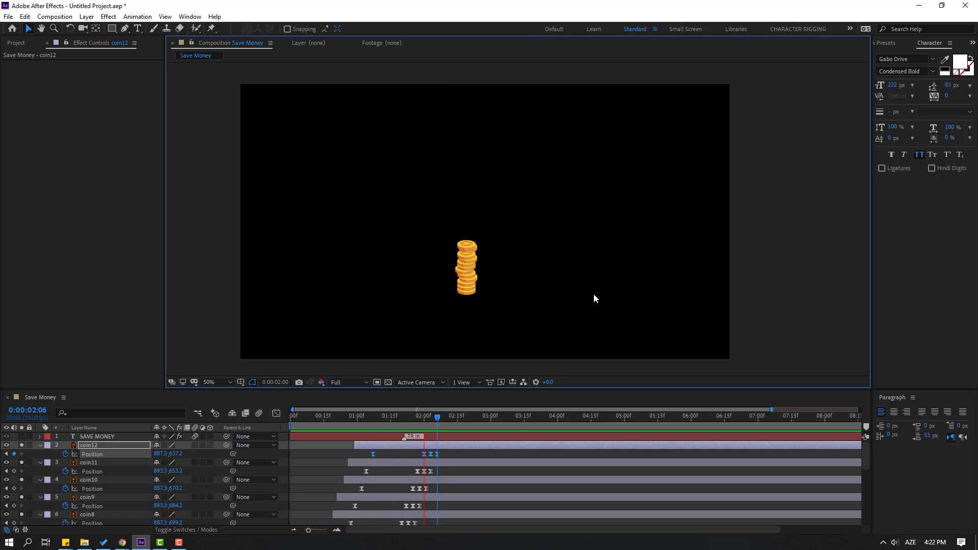
{"action": "key", "text": "space"}
Replay the twelve-coin drop preview and select coin1.
{"action": "key", "text": "space"}
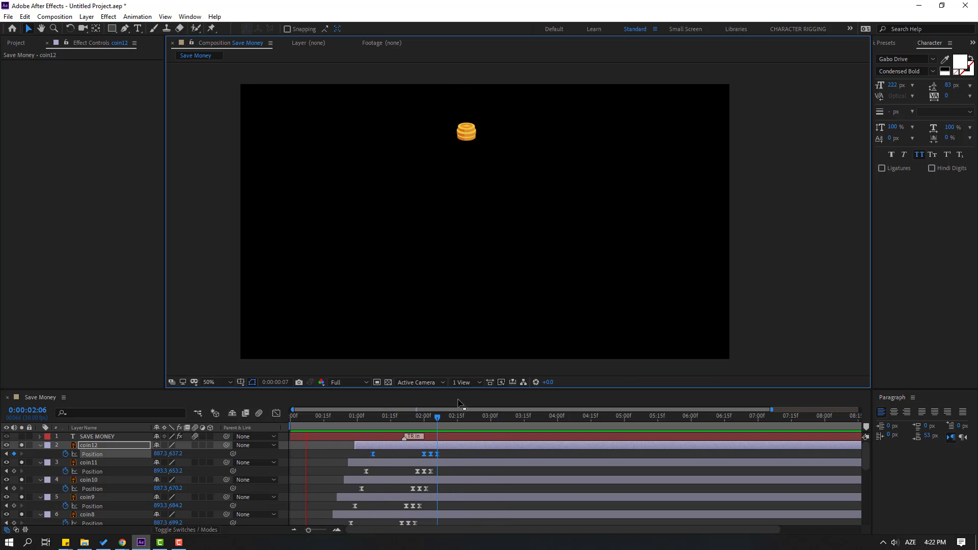
{"action": "key", "text": "space"}
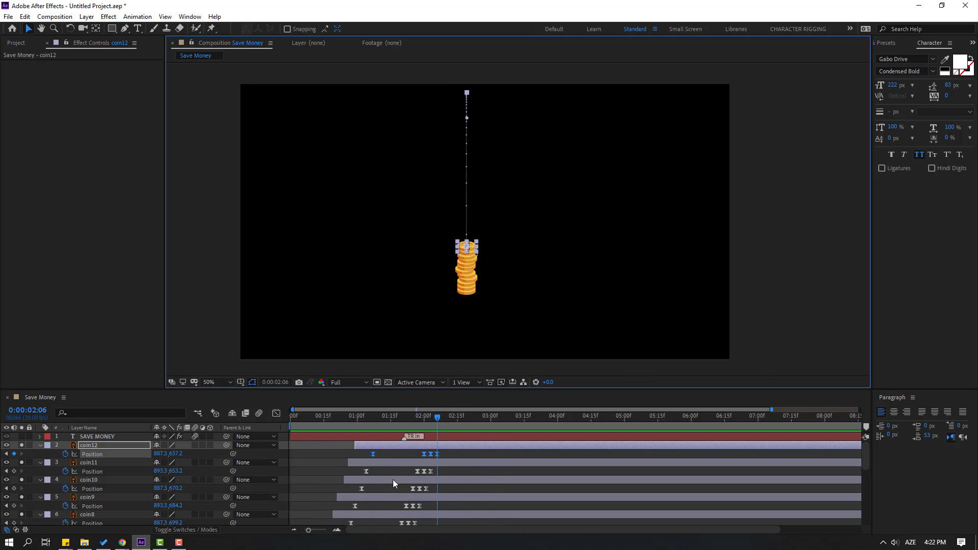
{"action": "scroll", "coordinate": [395, 481], "scroll_direction": "down", "scroll_amount": 6}
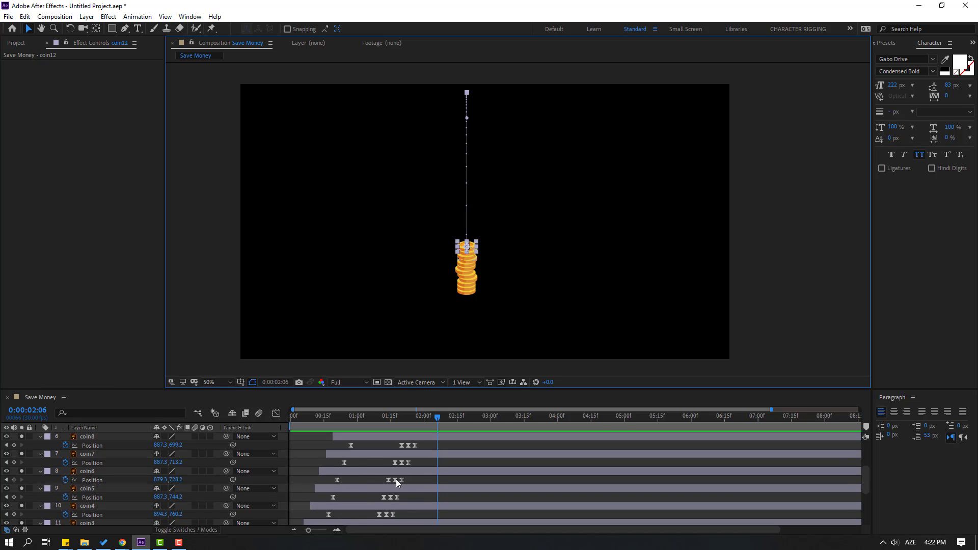
{"action": "left_click", "coordinate": [93, 480]}
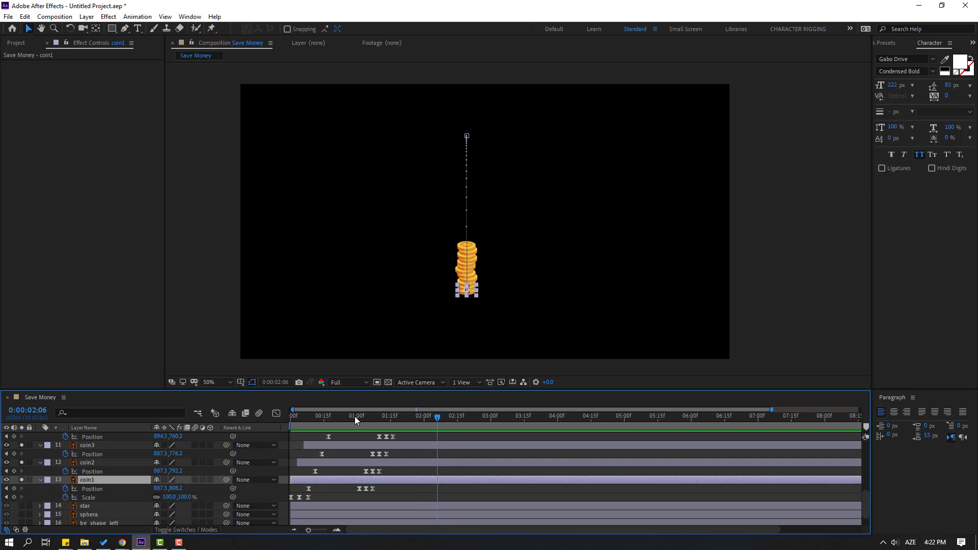
{"action": "scroll", "coordinate": [140, 497], "scroll_direction": "up", "scroll_amount": 2}
Unsolo coin1 and coin2 in the maximized Timeline, then show coin1's Rotation at 0:00.
{"action": "key", "text": "grave"}
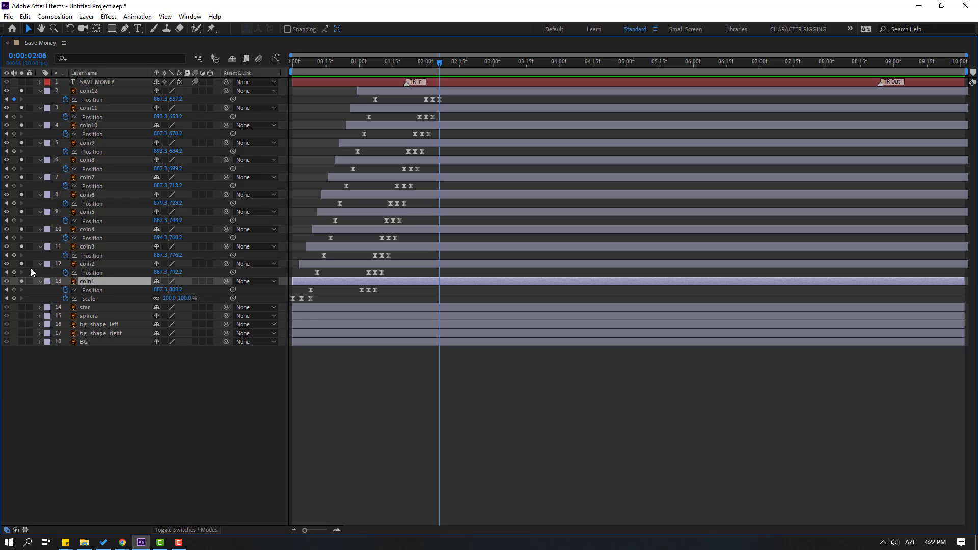
{"action": "left_click", "coordinate": [21, 280]}
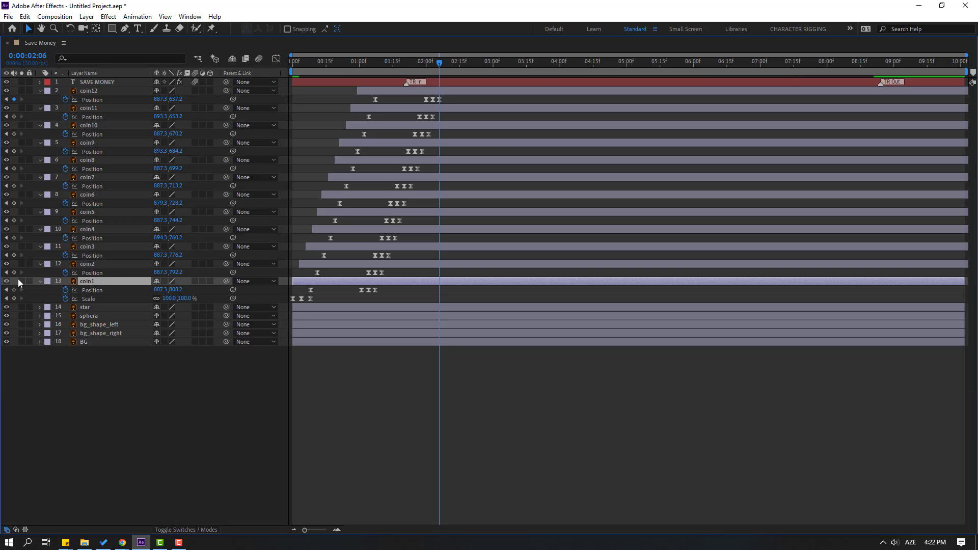
{"action": "key", "text": "grave"}
{"action": "left_click_drag", "start_coordinate": [426, 428], "coordinate": [292, 417]}
{"action": "scroll", "coordinate": [400, 470], "scroll_direction": "down", "scroll_amount": 6}
{"action": "key", "text": "shift+r"}
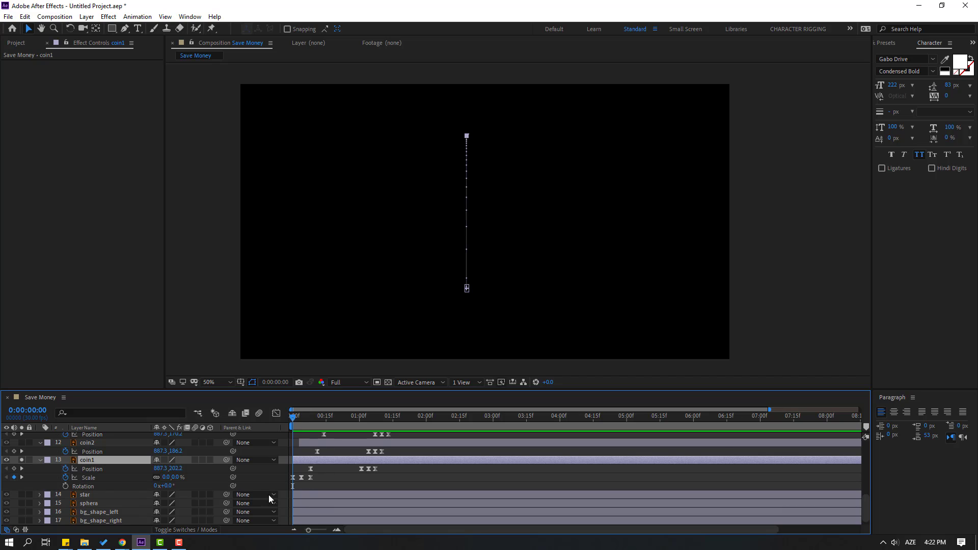
Keyframe coin1's Rotation at 50°, 25° and 0° on successive frames.
{"action": "left_click", "coordinate": [65, 486]}
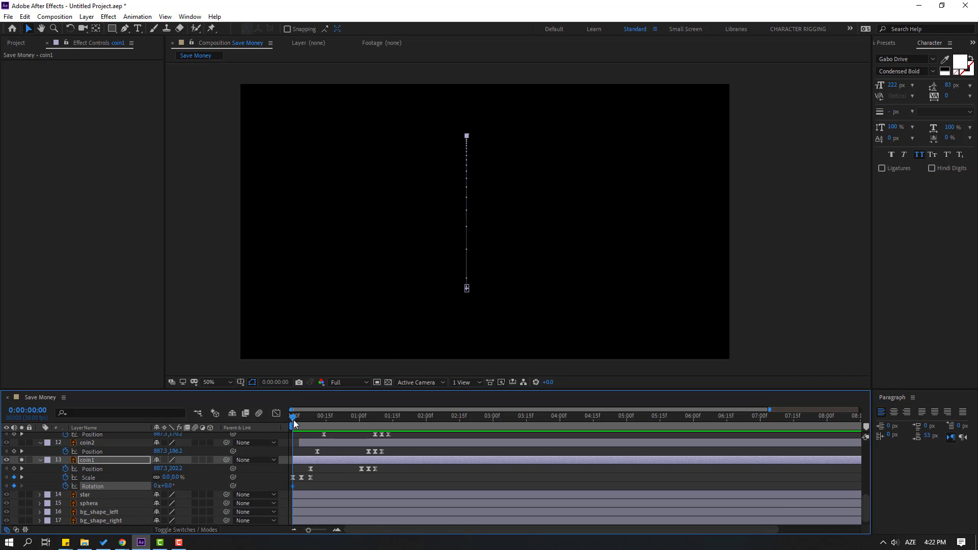
{"action": "left_click", "coordinate": [168, 486]}
{"action": "type", "text": "50"}
{"action": "key", "text": "Return"}
{"action": "left_click_drag", "start_coordinate": [293, 417], "coordinate": [317, 417]}
{"action": "left_click", "coordinate": [168, 486]}
{"action": "type", "text": "25"}
{"action": "key", "text": "Return"}
{"action": "left_click", "coordinate": [168, 486]}
{"action": "type", "text": "0"}
{"action": "key", "text": "Return"}
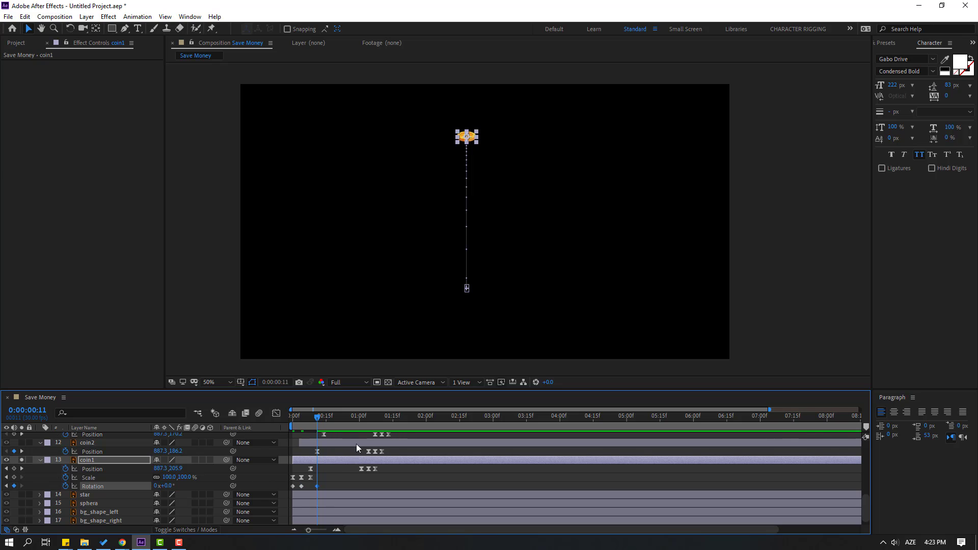
Spread coin1's rotation keyframes further apart in time and preview the wobble.
{"action": "mouse_move", "coordinate": [317, 486]}
{"action": "left_mouse_down"}
{"action": "mouse_move", "coordinate": [336, 486]}
{"action": "mouse_move", "coordinate": [313, 486]}
{"action": "left_mouse_up"}
{"action": "left_click", "coordinate": [431, 448]}
{"action": "key", "text": "space"}
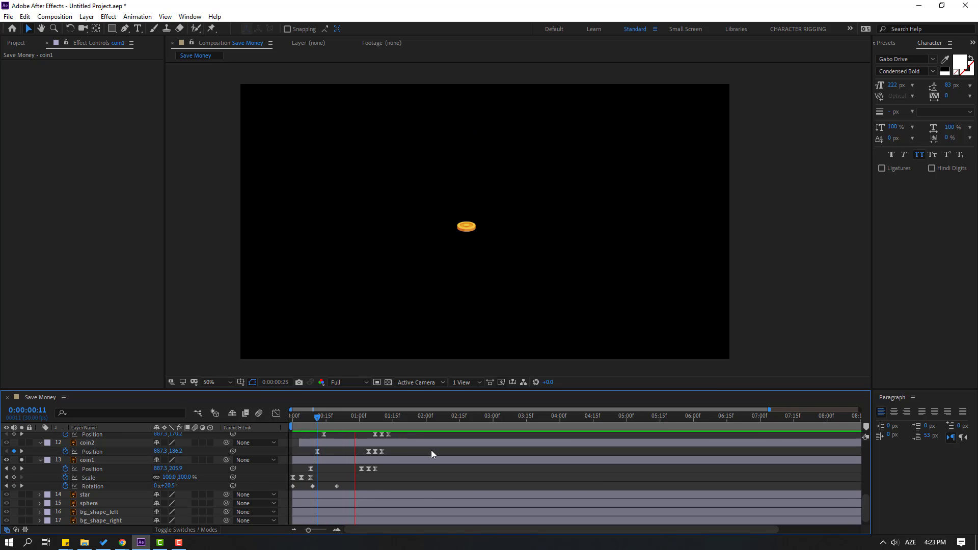
{"action": "key", "text": "space"}
{"action": "left_click_drag", "start_coordinate": [337, 486], "coordinate": [295, 488]}
{"action": "key", "text": "space"}
{"action": "key", "text": "space"}
{"action": "key", "text": "space"}
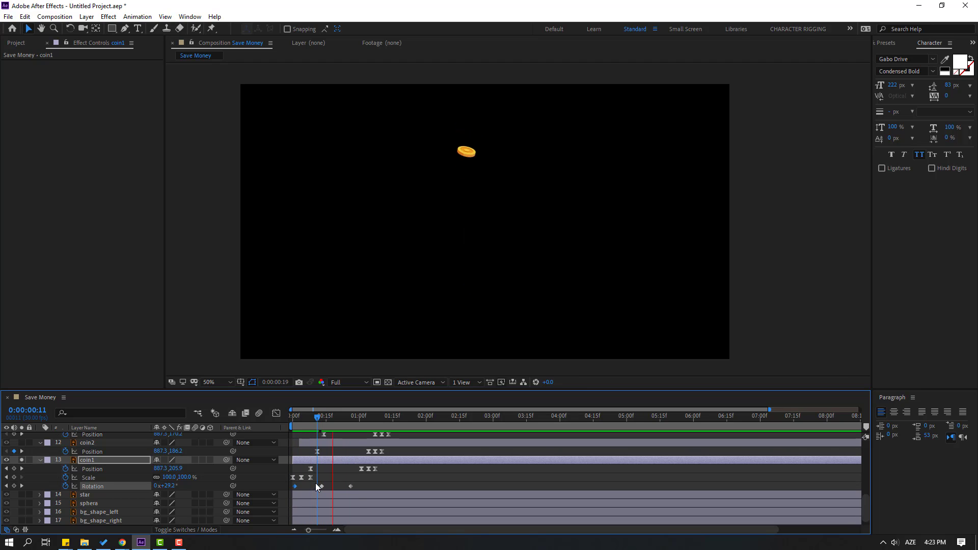
{"action": "key", "text": "space"}
Apply Easy Ease to coin1's rotation keyframes, preview it, and collapse its properties.
{"action": "key", "text": "space"}
{"action": "key", "text": "space"}
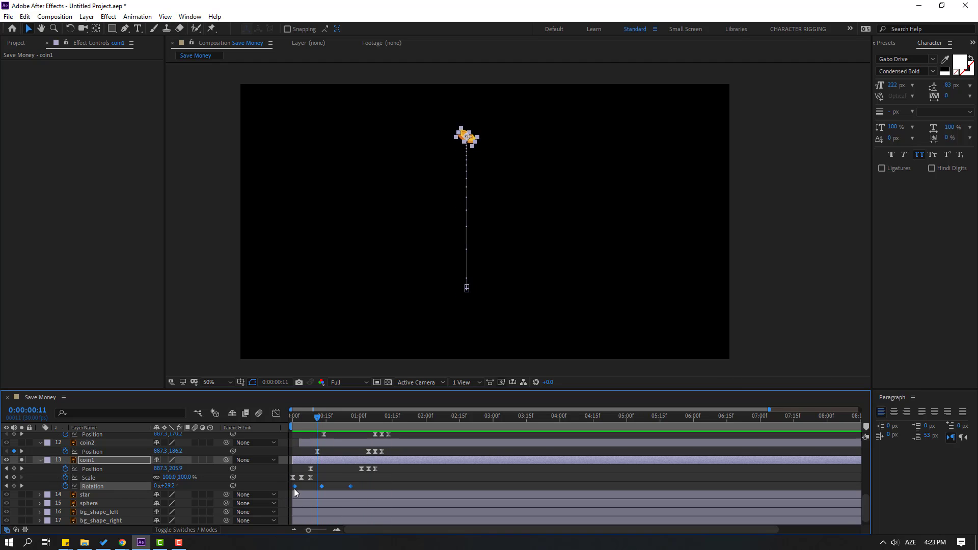
{"action": "right_click", "coordinate": [295, 486]}
{"action": "mouse_move", "coordinate": [337, 479]}
{"action": "left_click", "coordinate": [449, 411]}
{"action": "key", "text": "space"}
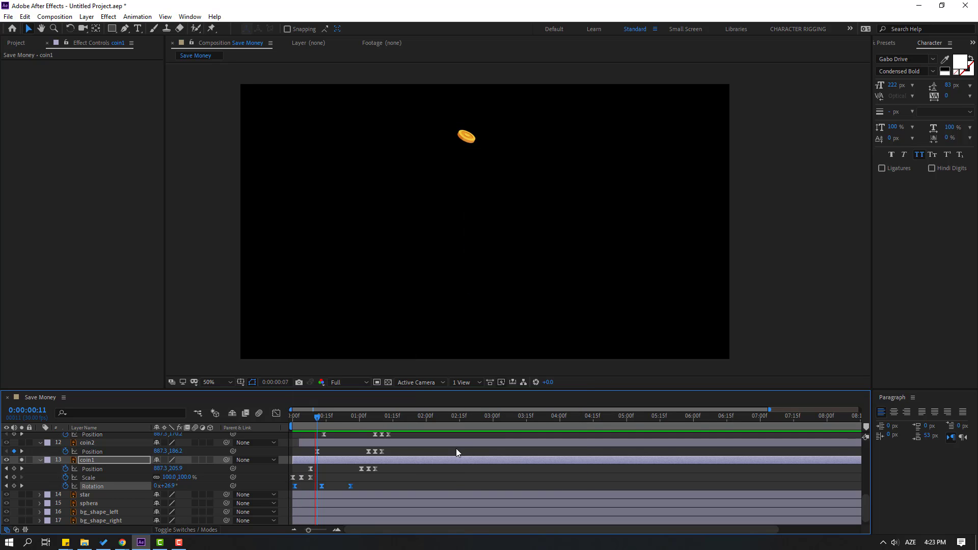
{"action": "key", "text": "space"}
{"action": "left_click_drag", "start_coordinate": [361, 487], "coordinate": [279, 494]}
{"action": "left_click", "coordinate": [40, 460]}
Turn off coin1's solo so the whole scene shows, and preview the animation.
{"action": "scroll", "coordinate": [171, 486], "scroll_direction": "up", "scroll_amount": 1}
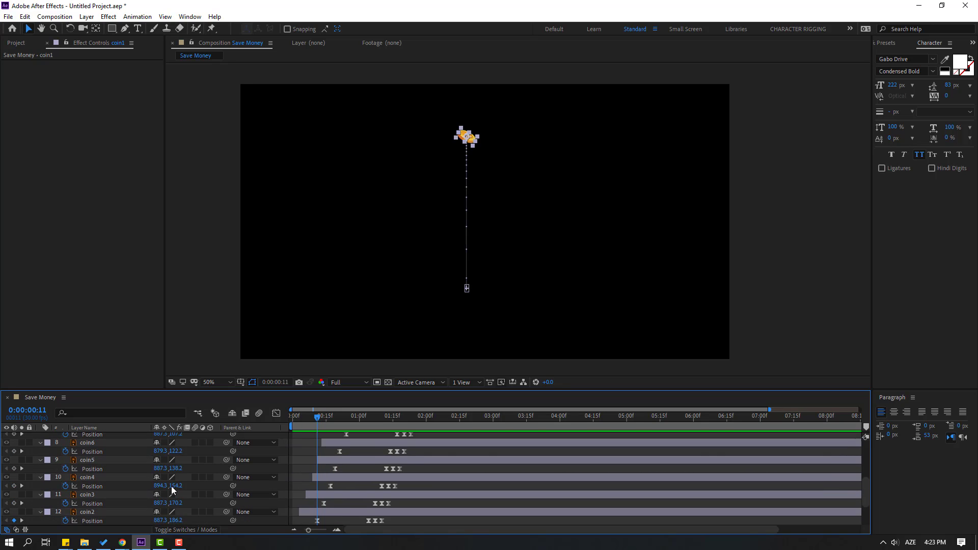
{"action": "left_click", "coordinate": [92, 479]}
{"action": "mouse_move", "coordinate": [317, 415]}
{"action": "left_mouse_down"}
{"action": "mouse_move", "coordinate": [348, 421]}
{"action": "mouse_move", "coordinate": [331, 421]}
{"action": "left_mouse_up"}
{"action": "scroll", "coordinate": [161, 468], "scroll_direction": "down", "scroll_amount": 2}
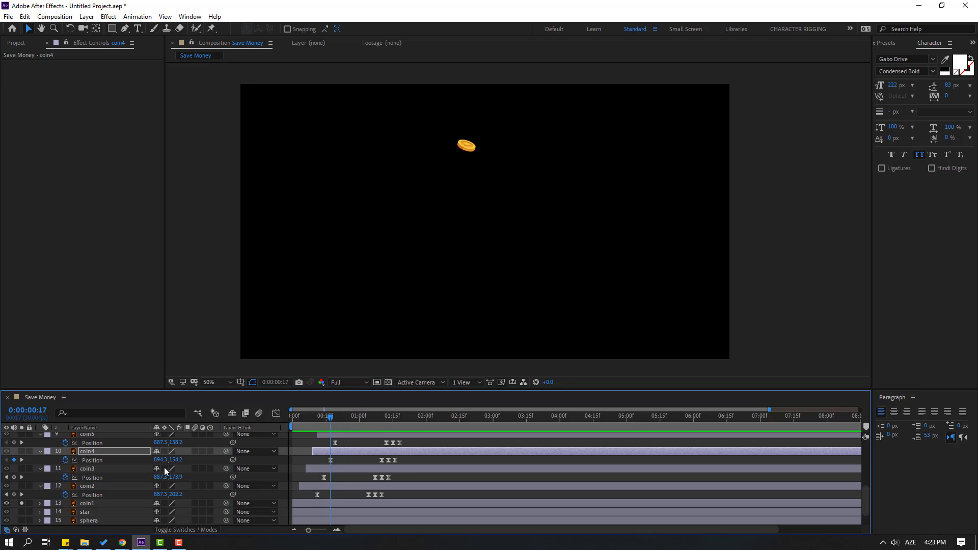
{"action": "left_click", "coordinate": [21, 503]}
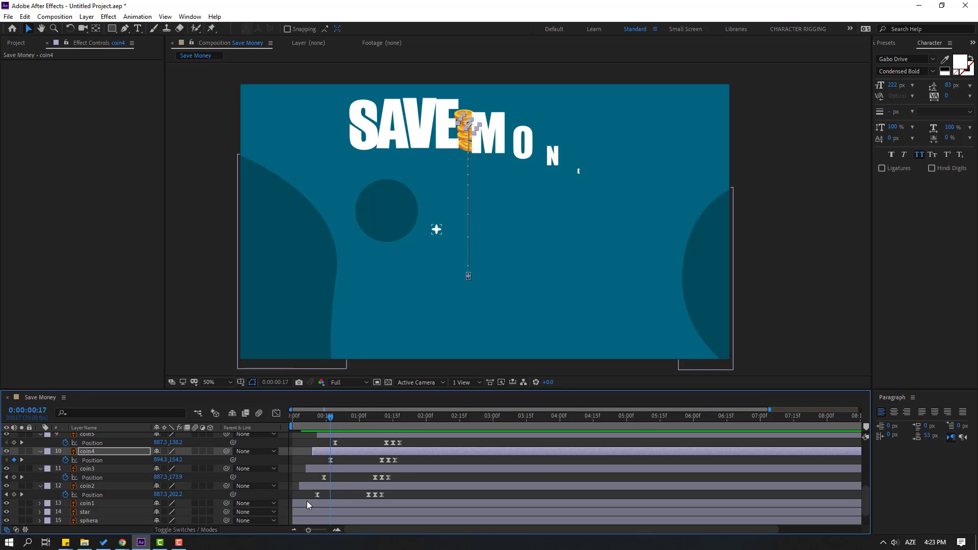
{"action": "scroll", "coordinate": [316, 494], "scroll_direction": "up", "scroll_amount": 2}
{"action": "key", "text": "space"}
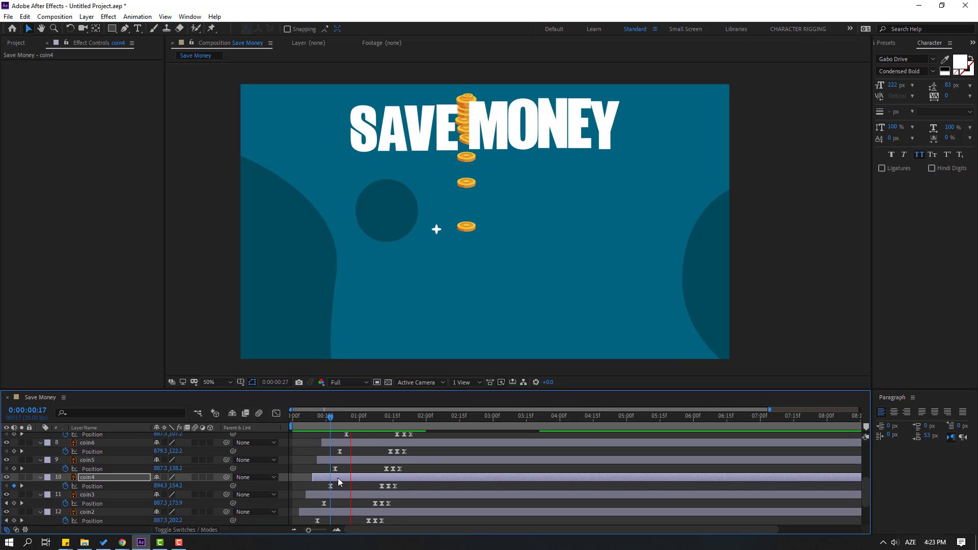
{"action": "key", "text": "space"}
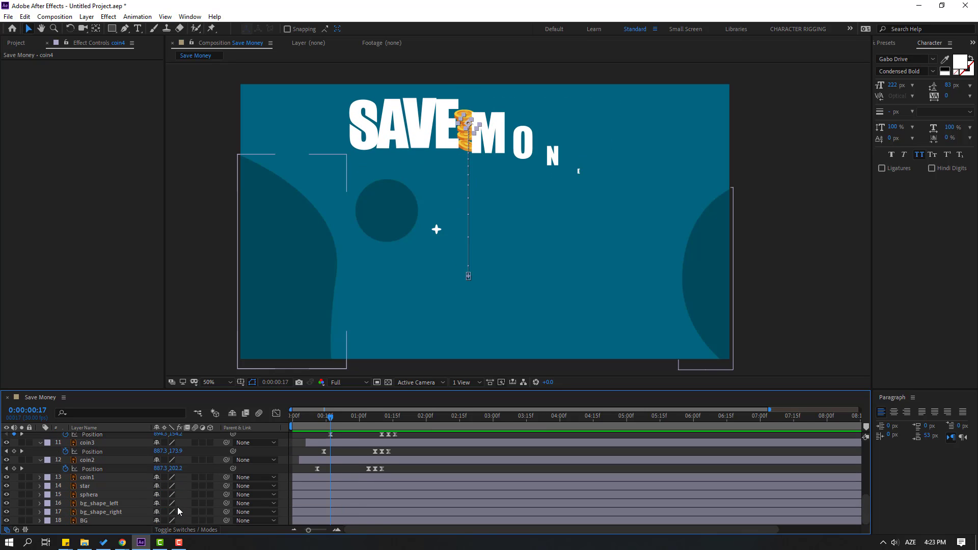
Select coin2 through coin12 and check the coins at frame 0:00:00:27.
{"action": "key", "text": "grave"}
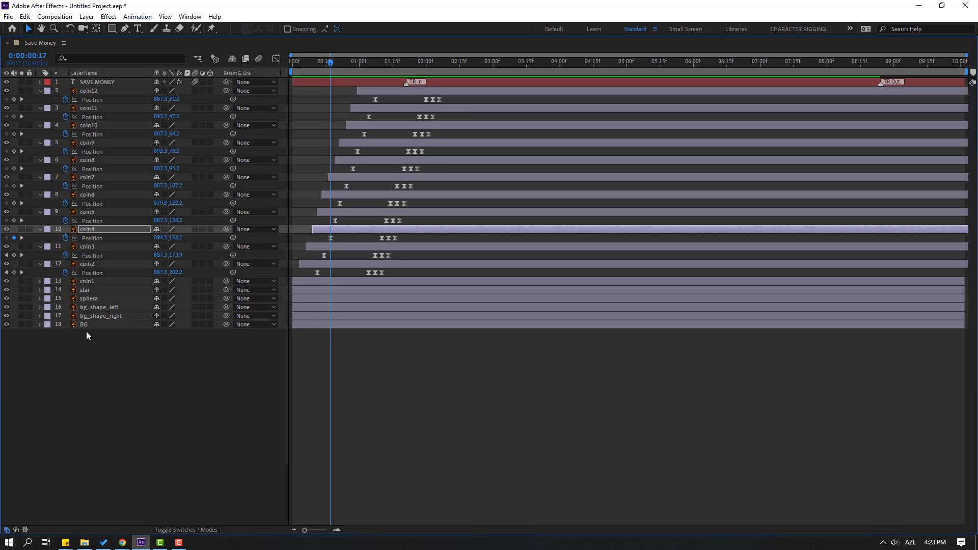
{"action": "left_click", "coordinate": [86, 264]}
{"action": "left_click", "coordinate": [90, 91], "text": "shift"}
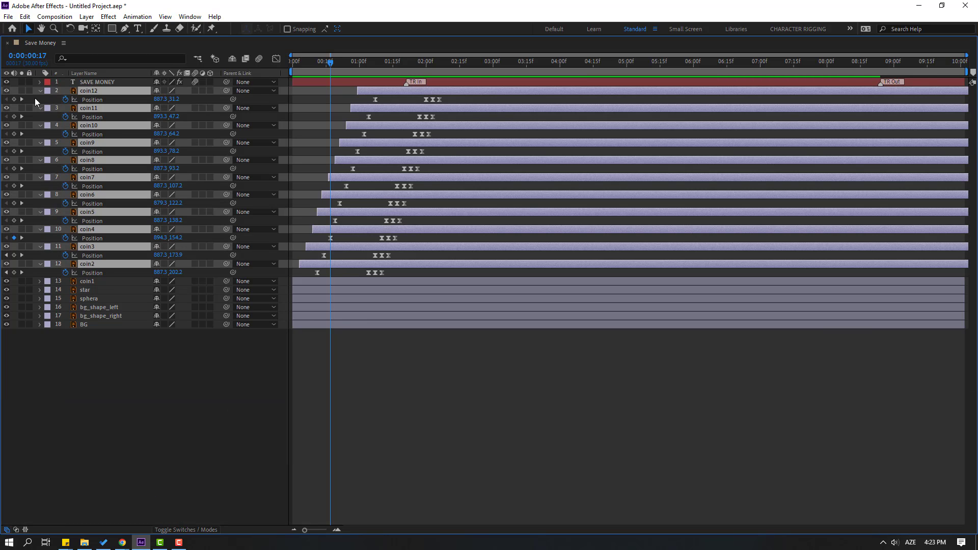
{"action": "key", "text": "grave"}
{"action": "left_click", "coordinate": [349, 440]}
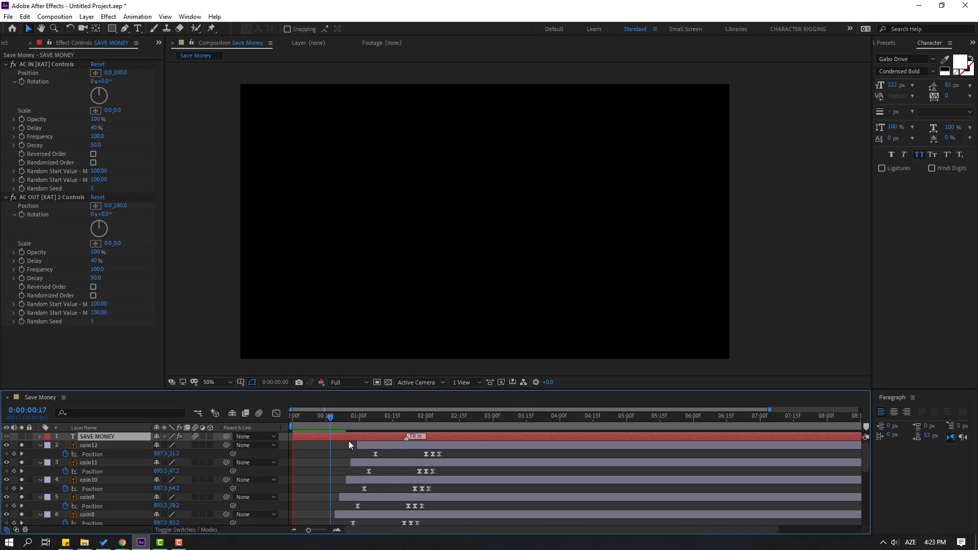
{"action": "left_click", "coordinate": [350, 413]}
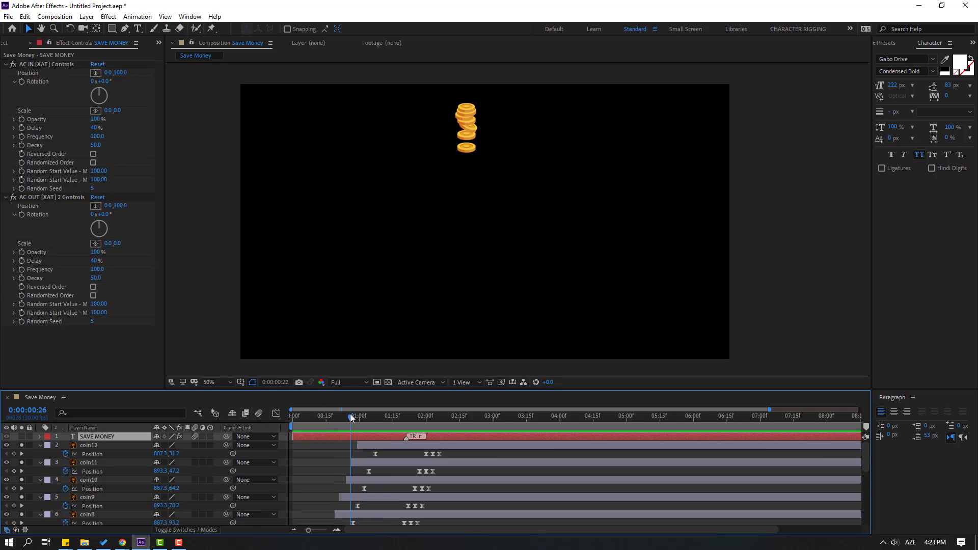
{"action": "scroll", "coordinate": [414, 493], "scroll_direction": "down", "scroll_amount": 3}
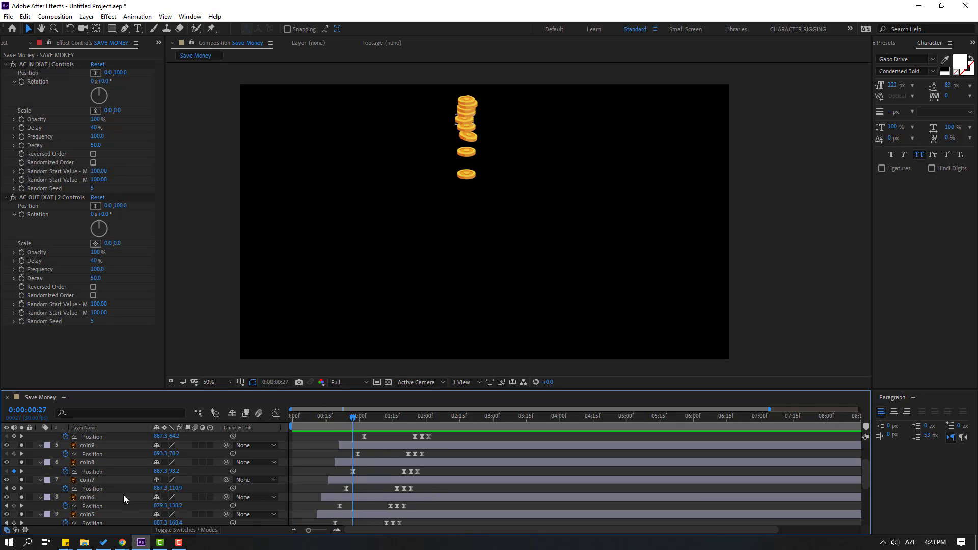
Inspect coin7's rotation keyframes at 0:00:00:16 and preview the coins falling into the stack.
{"action": "left_click", "coordinate": [402, 478]}
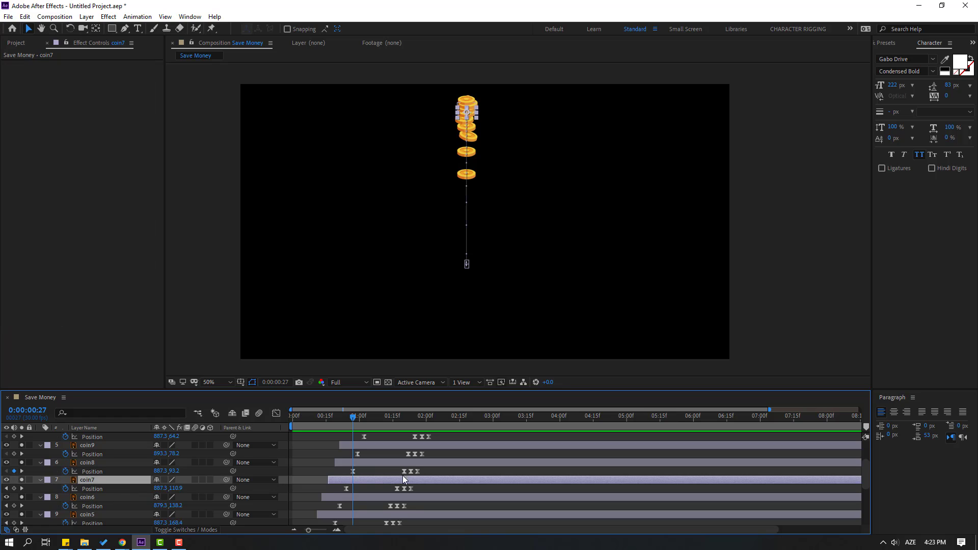
{"action": "left_click_drag", "start_coordinate": [344, 423], "coordinate": [329, 421]}
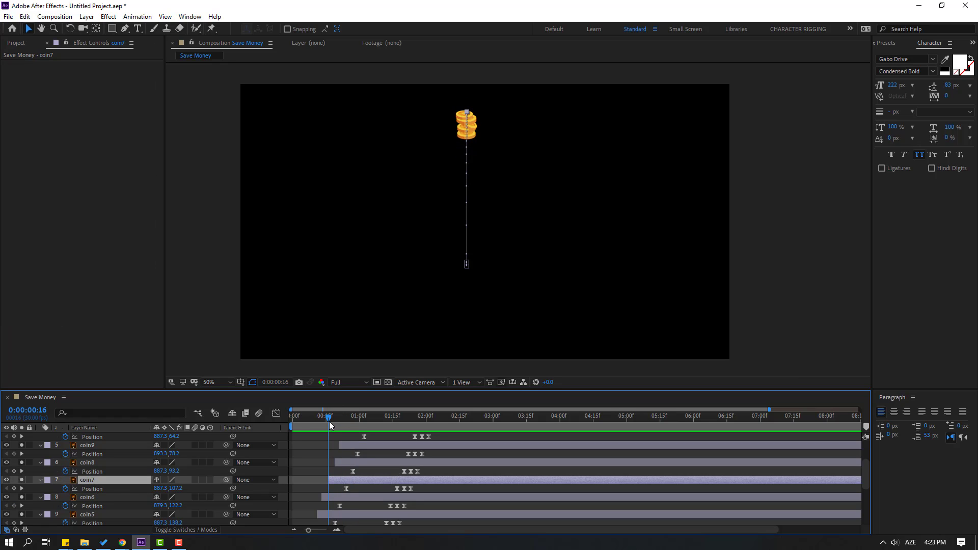
{"action": "key", "text": "r"}
{"action": "key", "text": "ctrl+alt+a"}
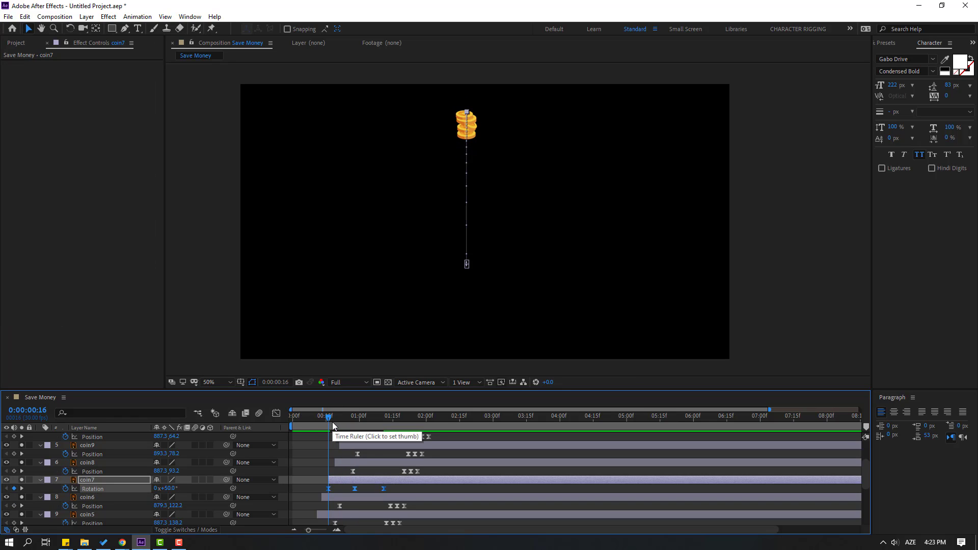
{"action": "key", "text": "space"}
{"action": "scroll", "coordinate": [375, 496], "scroll_direction": "up", "scroll_amount": 2}
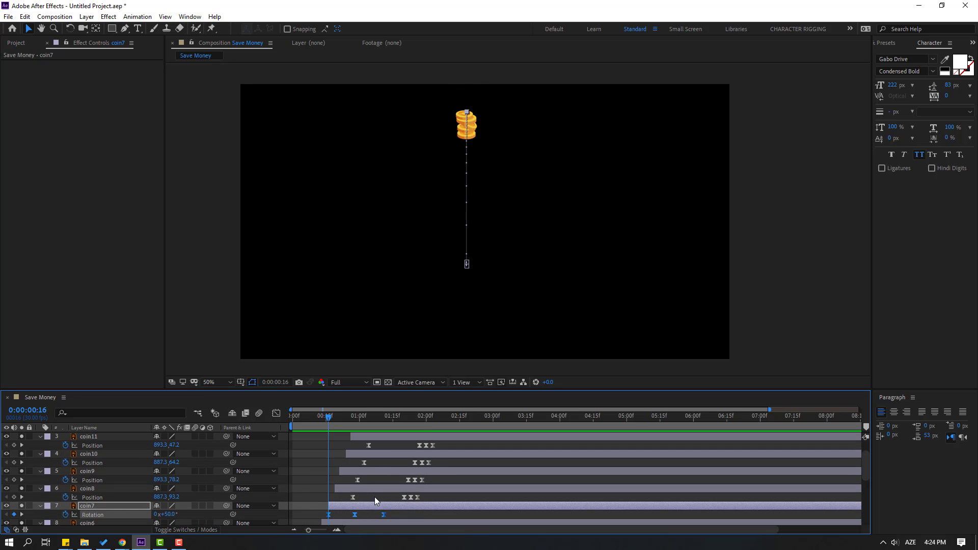
{"action": "left_click", "coordinate": [102, 474]}
{"action": "left_click", "coordinate": [339, 420]}
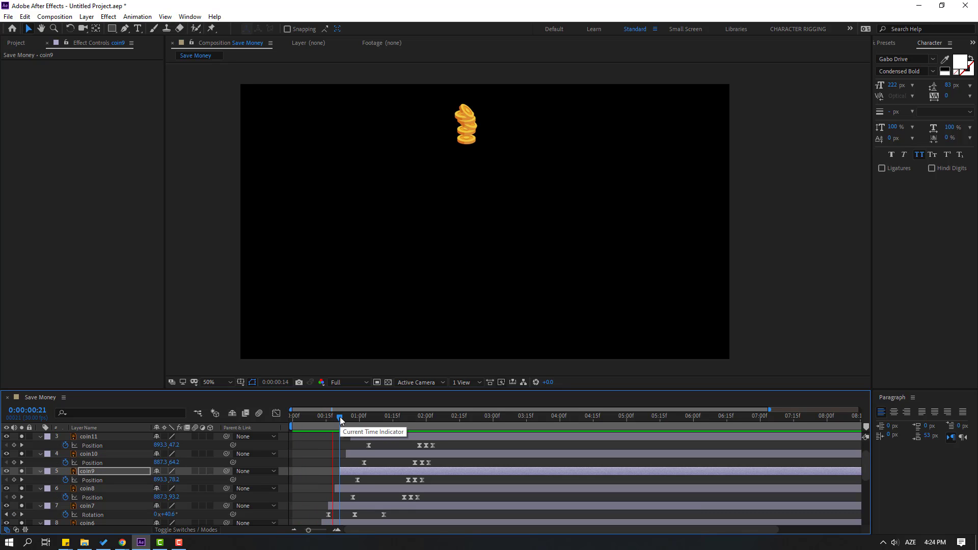
{"action": "key", "text": "space"}
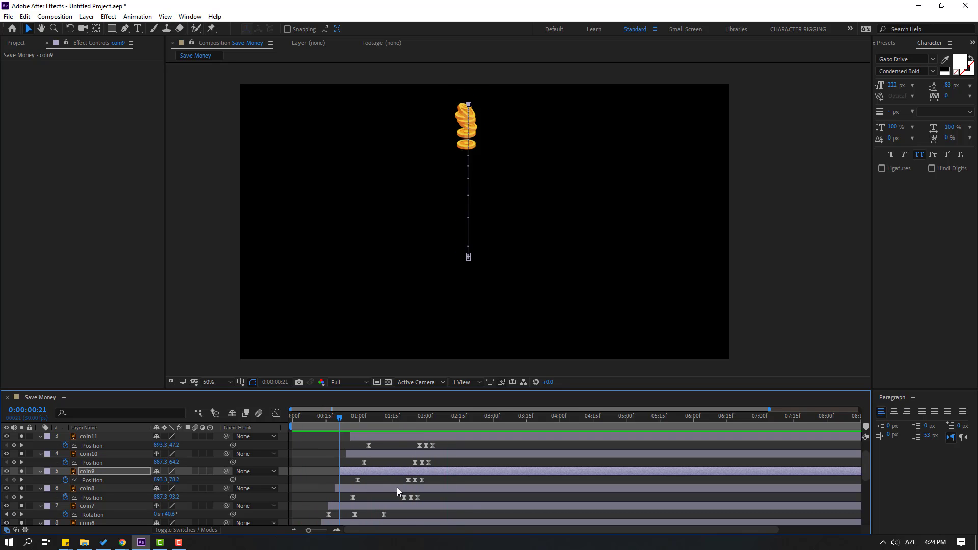
Check coin11 and coin12 at frames 0:00:00:26 and 0:00:00:29, then preview again.
{"action": "scroll", "coordinate": [319, 483], "scroll_direction": "up", "scroll_amount": 2}
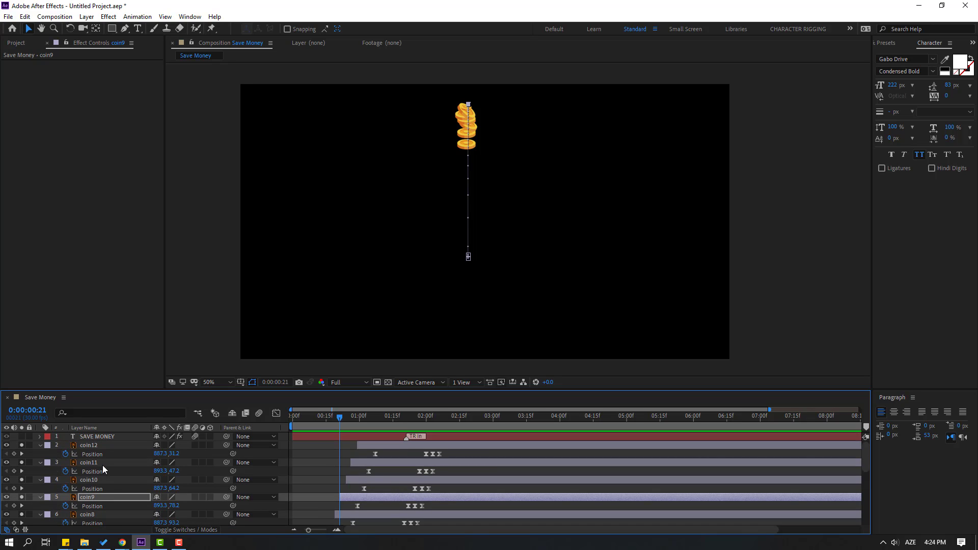
{"action": "left_click", "coordinate": [99, 464]}
{"action": "left_click", "coordinate": [350, 417]}
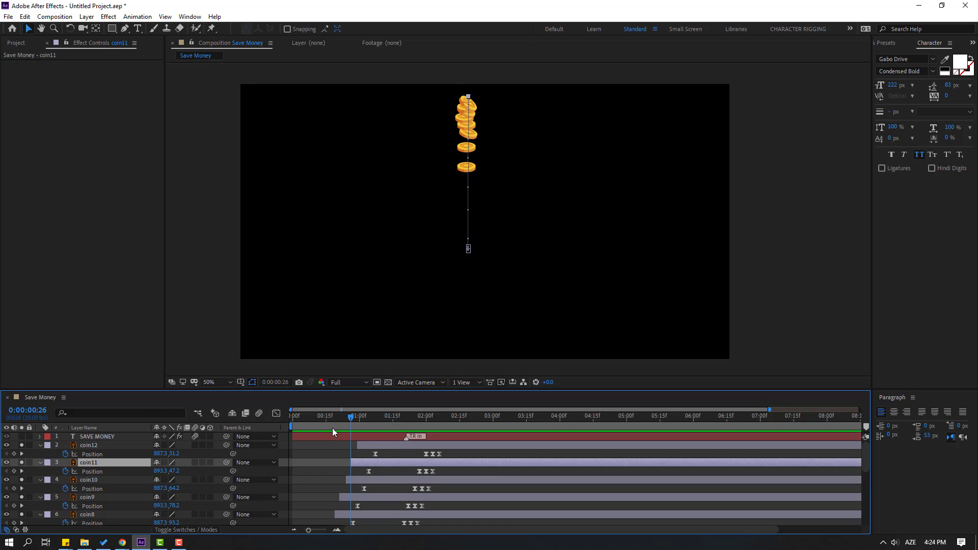
{"action": "left_click", "coordinate": [221, 447]}
{"action": "left_click_drag", "start_coordinate": [352, 422], "coordinate": [359, 421]}
{"action": "key", "text": "space"}
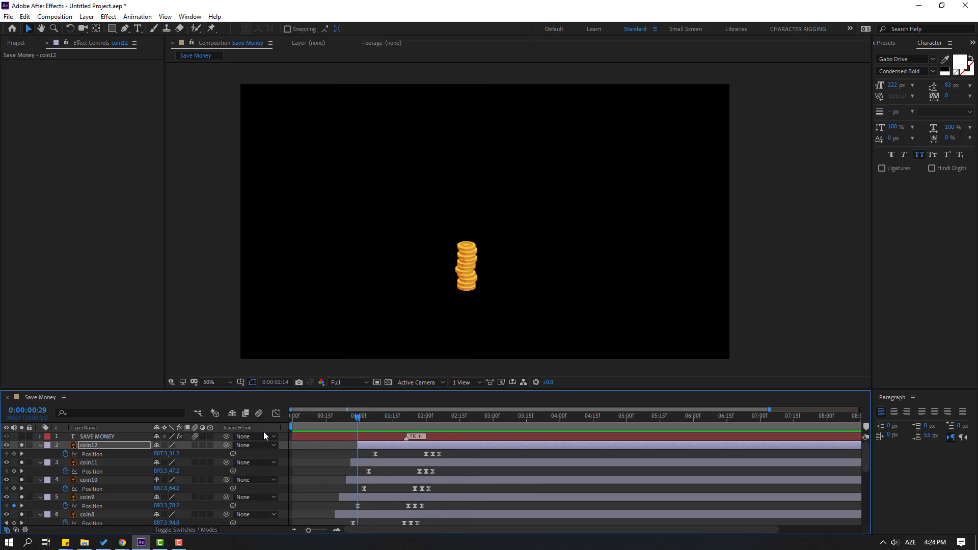
{"action": "key", "text": "space"}
Collapse all layer properties, preview the full animation from the start, and select coin12 through coin1.
{"action": "key", "text": "ctrl+a"}
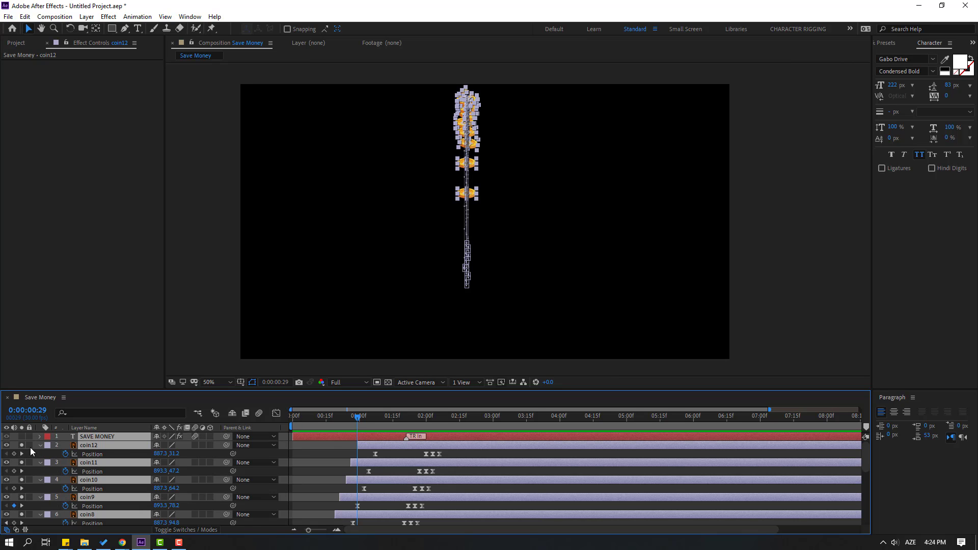
{"action": "left_click", "coordinate": [39, 445]}
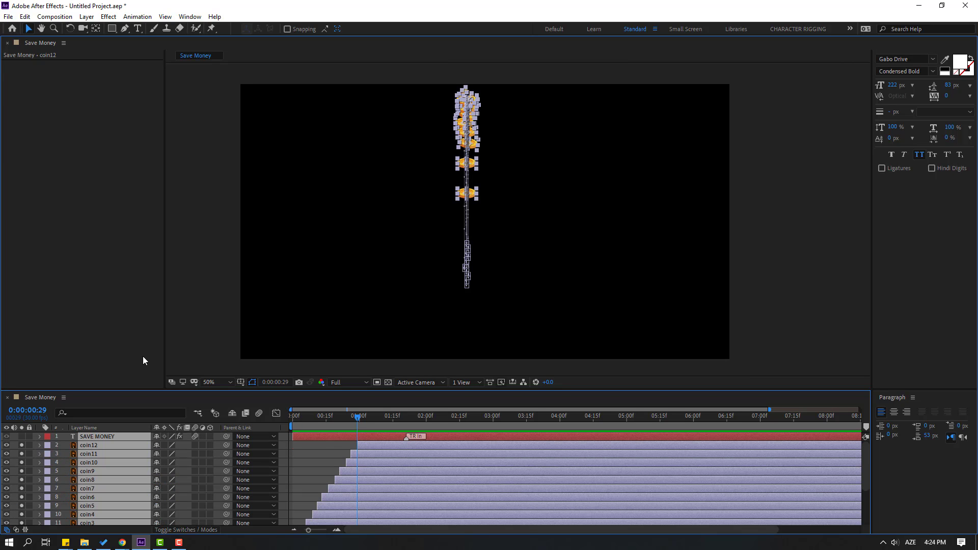
{"action": "key", "text": "grave"}
{"action": "key", "text": "grave"}
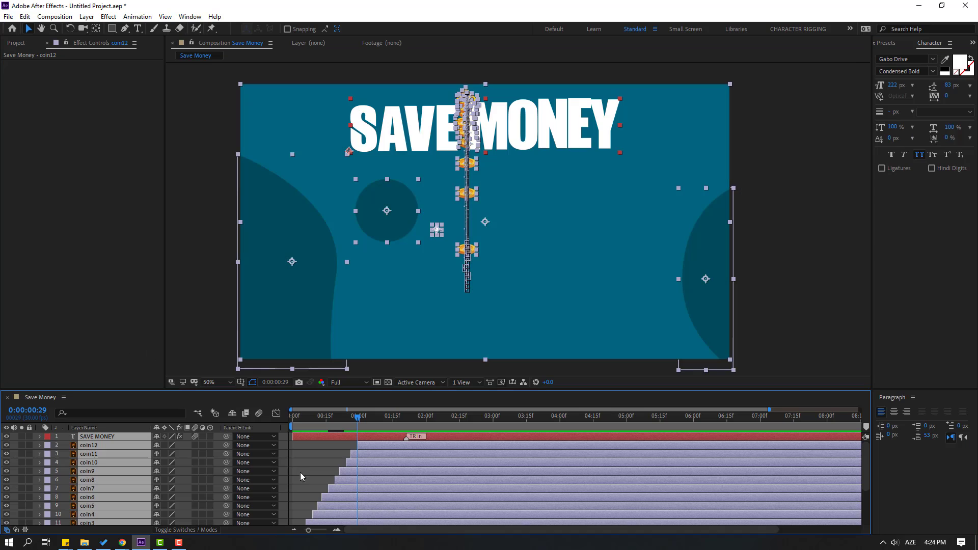
{"action": "left_click", "coordinate": [297, 462]}
{"action": "left_click", "coordinate": [306, 418]}
{"action": "key", "text": "space"}
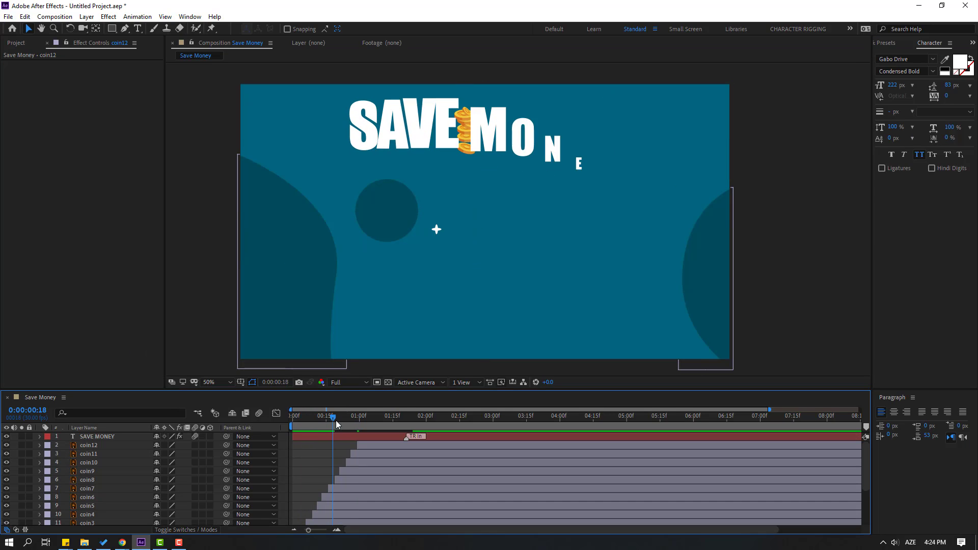
{"action": "left_click", "coordinate": [101, 448]}
{"action": "scroll", "coordinate": [120, 482], "scroll_direction": "down", "scroll_amount": 3}
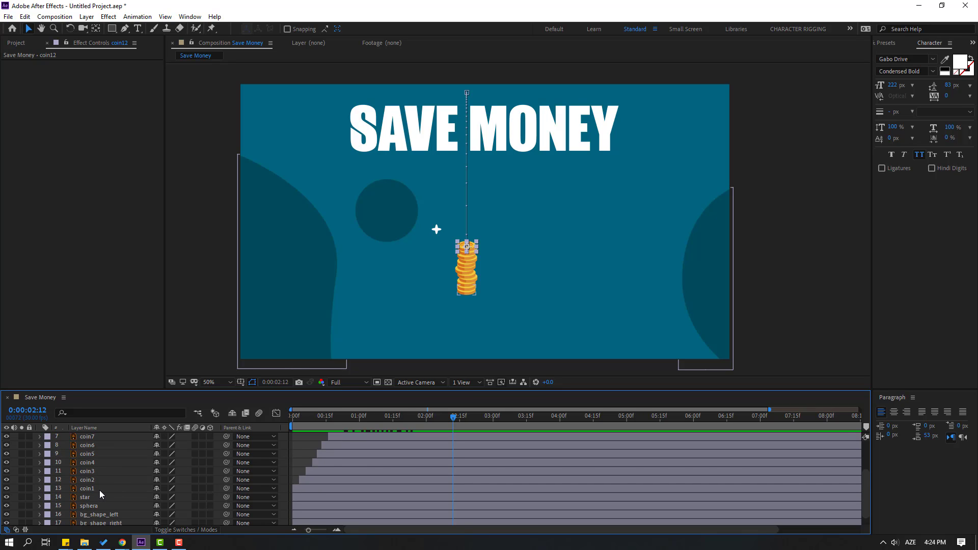
{"action": "left_click", "coordinate": [99, 490], "text": "shift"}
Pre-compose the twelve coin layers into a new composition named COINS, then return to Save Money.
{"action": "right_click", "coordinate": [106, 463]}
{"action": "left_click", "coordinate": [133, 419]}
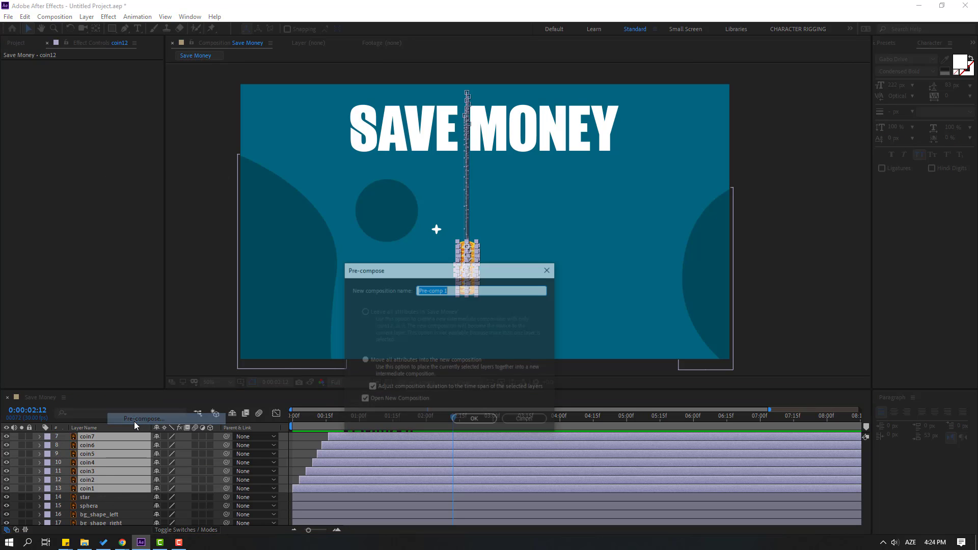
{"action": "type", "text": "COINS"}
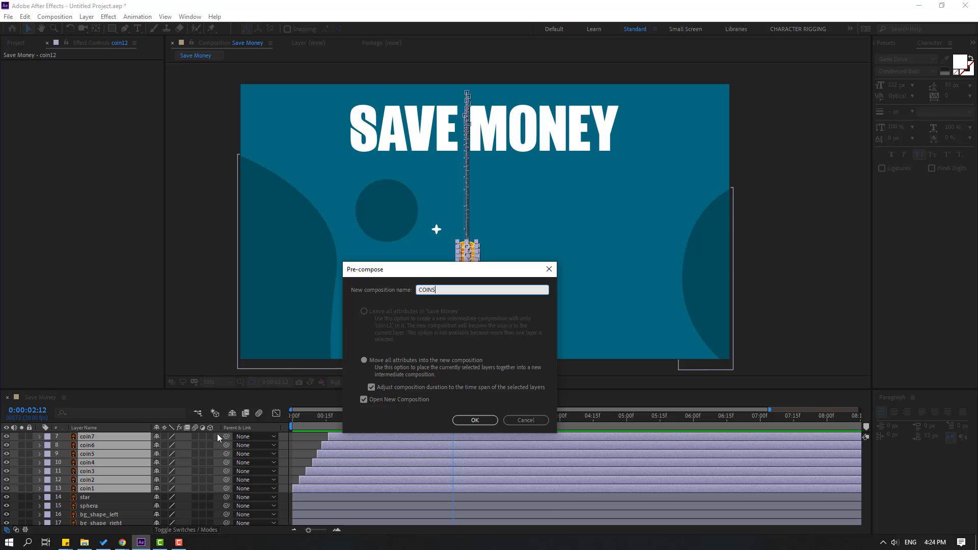
{"action": "left_click", "coordinate": [475, 420]}
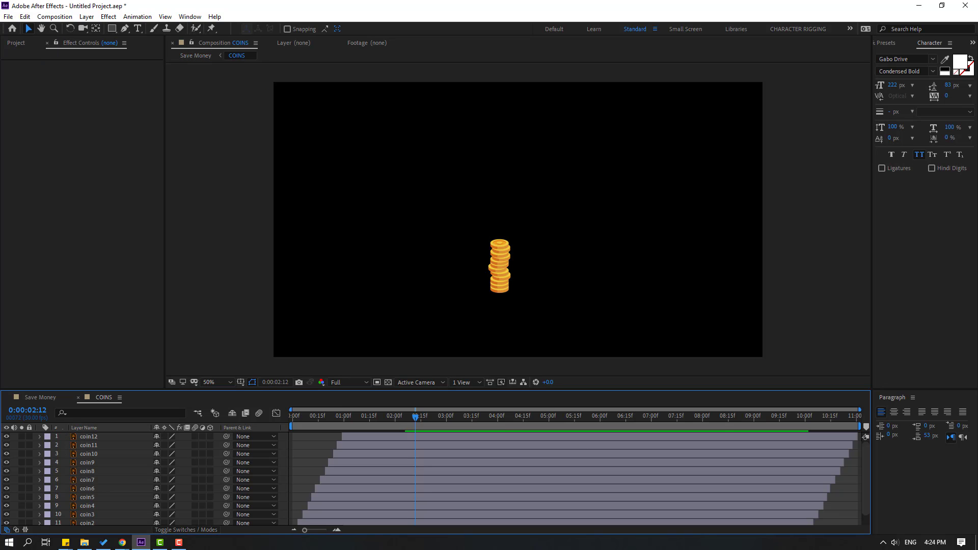
{"action": "left_click", "coordinate": [37, 399]}
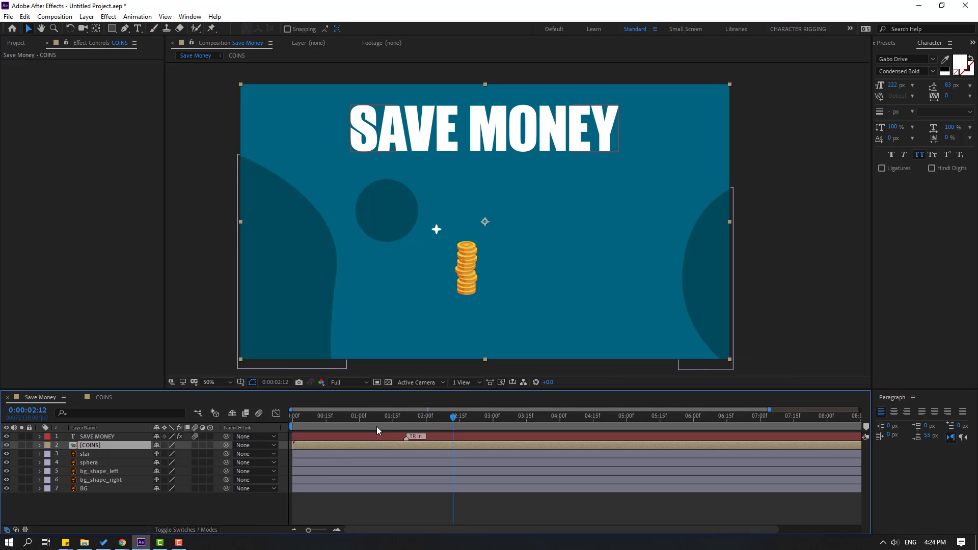
Scale the COINS layer to 133%, move it above SAVE MONEY, and reposition the coins.
{"action": "left_click_drag", "start_coordinate": [407, 421], "coordinate": [381, 421]}
{"action": "left_click", "coordinate": [471, 314]}
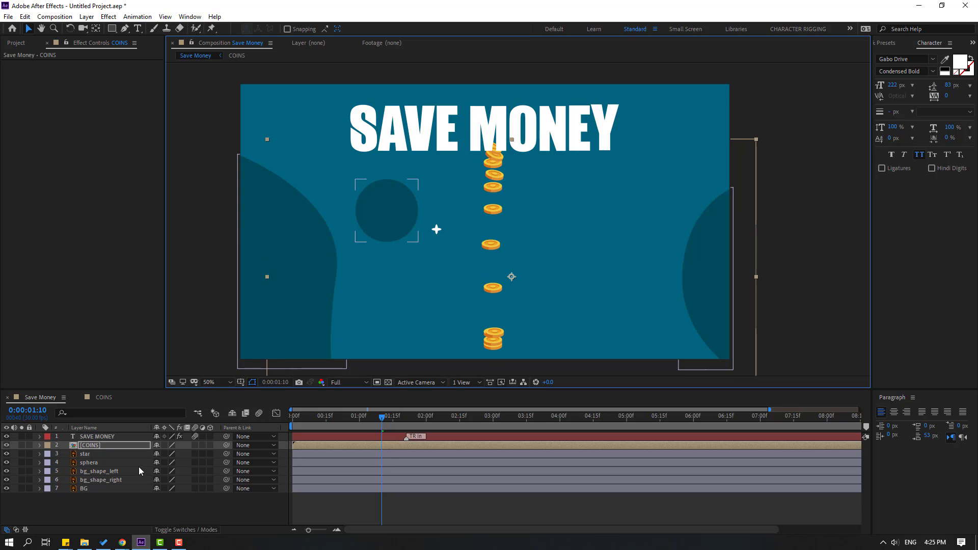
{"action": "key", "text": "s"}
{"action": "left_click", "coordinate": [181, 453]}
{"action": "left_click_drag", "start_coordinate": [181, 453], "coordinate": [187, 453]}
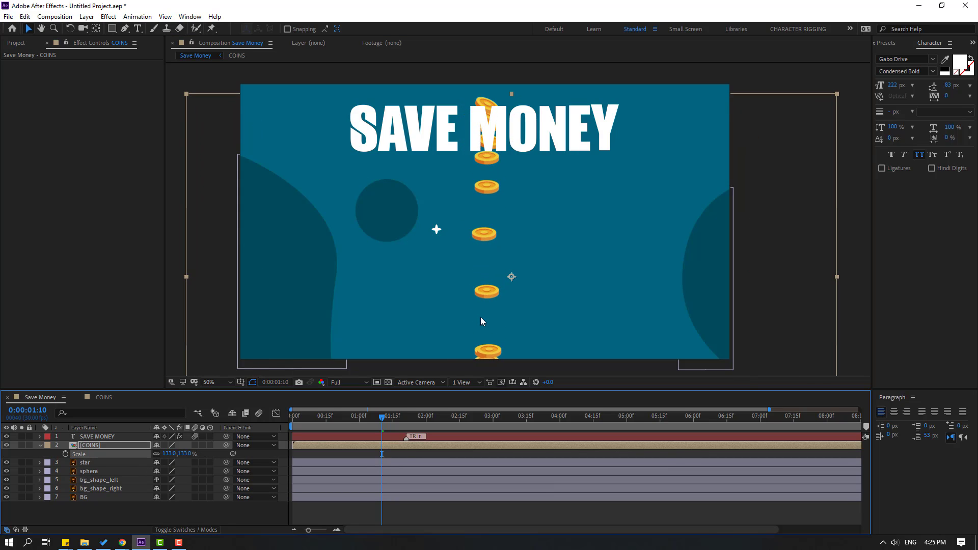
{"action": "left_click_drag", "start_coordinate": [109, 447], "coordinate": [122, 433]}
{"action": "left_click_drag", "start_coordinate": [487, 294], "coordinate": [509, 277]}
{"action": "key", "text": "space"}
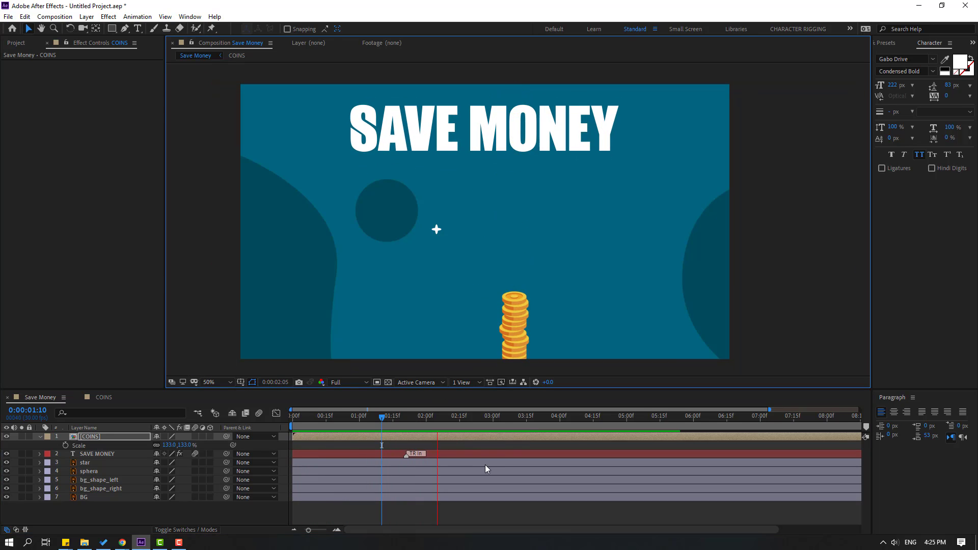
Shift the coin stack's position at the frame where the coins have landed.
{"action": "left_click_drag", "start_coordinate": [382, 422], "coordinate": [475, 420]}
{"action": "key", "text": "alt+Tab"}
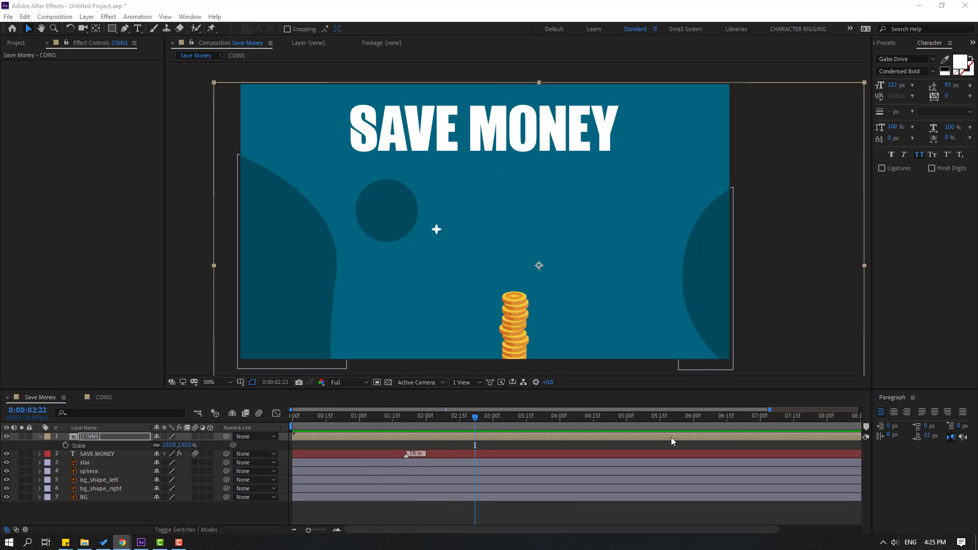
{"action": "mouse_move", "coordinate": [463, 423]}
{"action": "left_mouse_down"}
{"action": "mouse_move", "coordinate": [408, 427]}
{"action": "mouse_move", "coordinate": [468, 423]}
{"action": "left_mouse_up"}
{"action": "left_click_drag", "start_coordinate": [519, 346], "coordinate": [486, 339]}
Duplicate the COINS layer twice, delaying each copy's start and placing it as a separate stack.
{"action": "key", "text": "ctrl+d"}
{"action": "left_click_drag", "start_coordinate": [294, 436], "coordinate": [307, 438]}
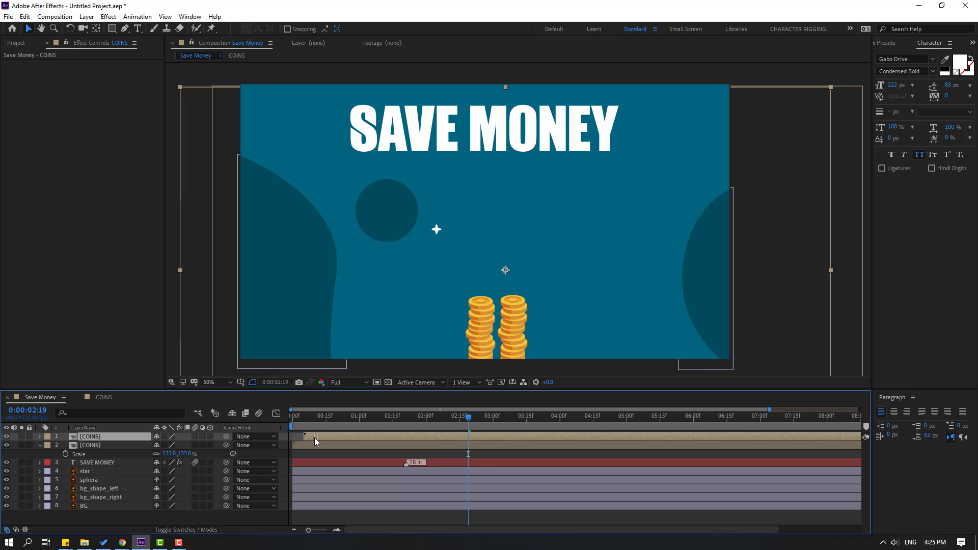
{"action": "key", "text": "space"}
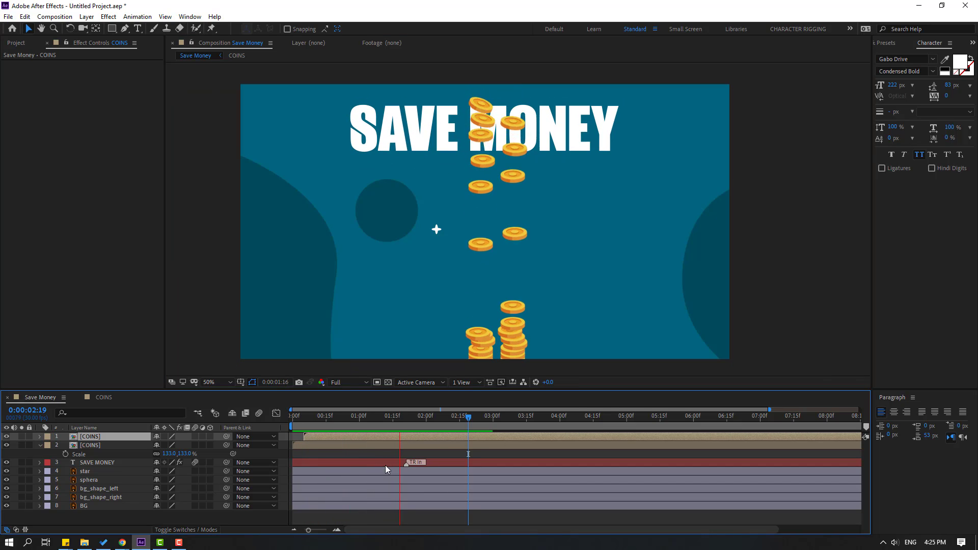
{"action": "left_click", "coordinate": [325, 434]}
{"action": "key", "text": "ctrl+d"}
{"action": "left_click_drag", "start_coordinate": [317, 437], "coordinate": [329, 436]}
{"action": "mouse_move", "coordinate": [482, 338]}
{"action": "left_mouse_down"}
{"action": "mouse_move", "coordinate": [448, 342]}
{"action": "mouse_move", "coordinate": [497, 344]}
{"action": "left_mouse_up"}
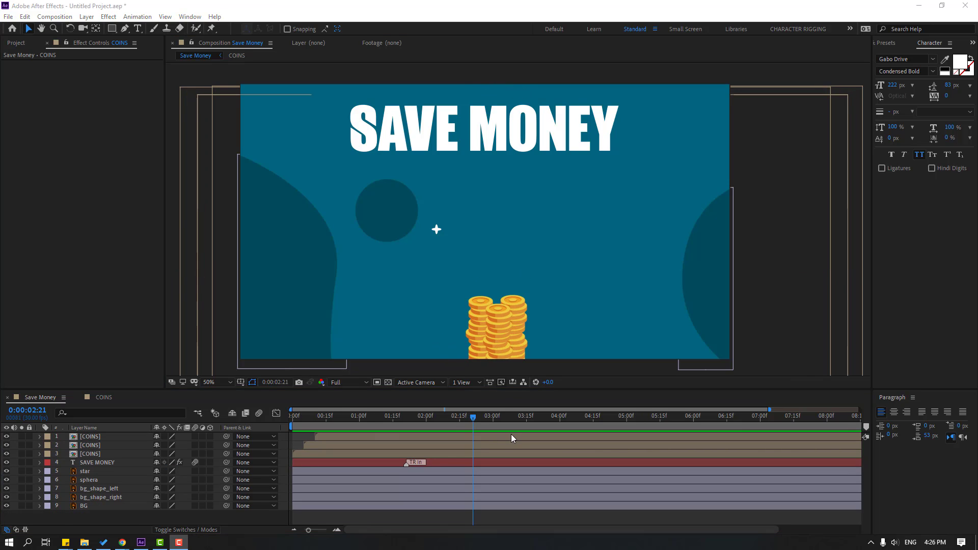
{"action": "left_click_drag", "start_coordinate": [467, 418], "coordinate": [446, 418]}
{"action": "left_click_drag", "start_coordinate": [317, 446], "coordinate": [355, 439]}
{"action": "key", "text": "space"}
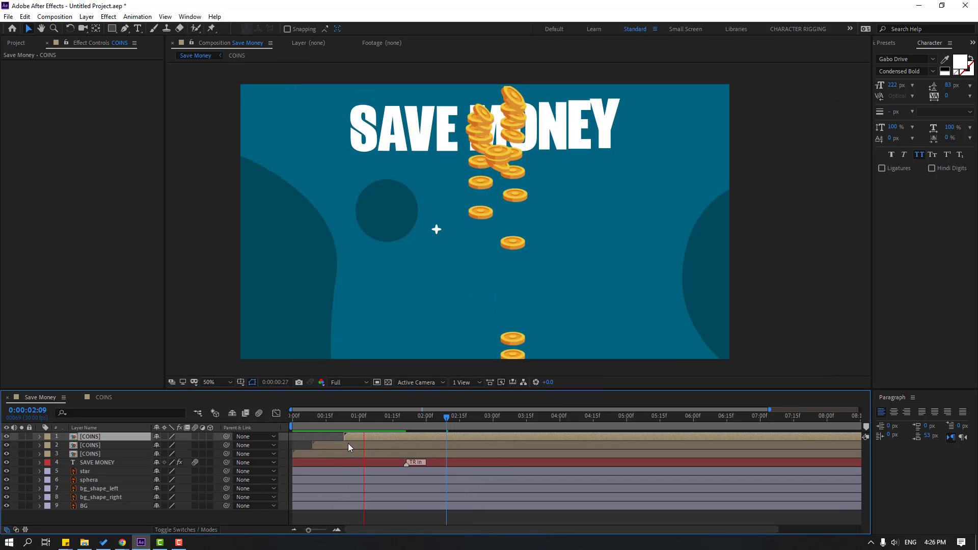
{"action": "key", "text": "space"}
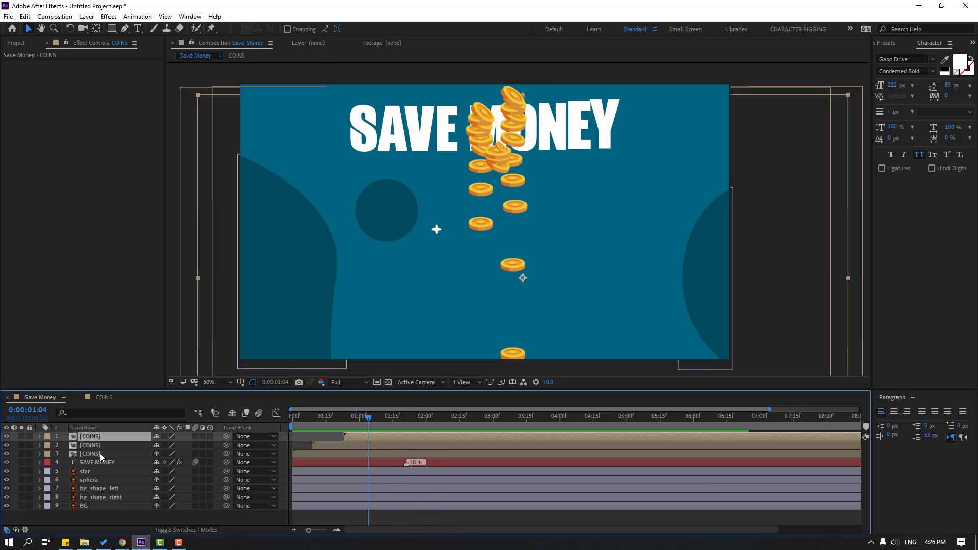
Duplicate the three coin layers, move the copied stacks to the left, and duplicate again.
{"action": "left_click", "coordinate": [100, 453]}
{"action": "left_click", "coordinate": [98, 435], "text": "shift"}
{"action": "left_click_drag", "start_coordinate": [383, 419], "coordinate": [567, 417]}
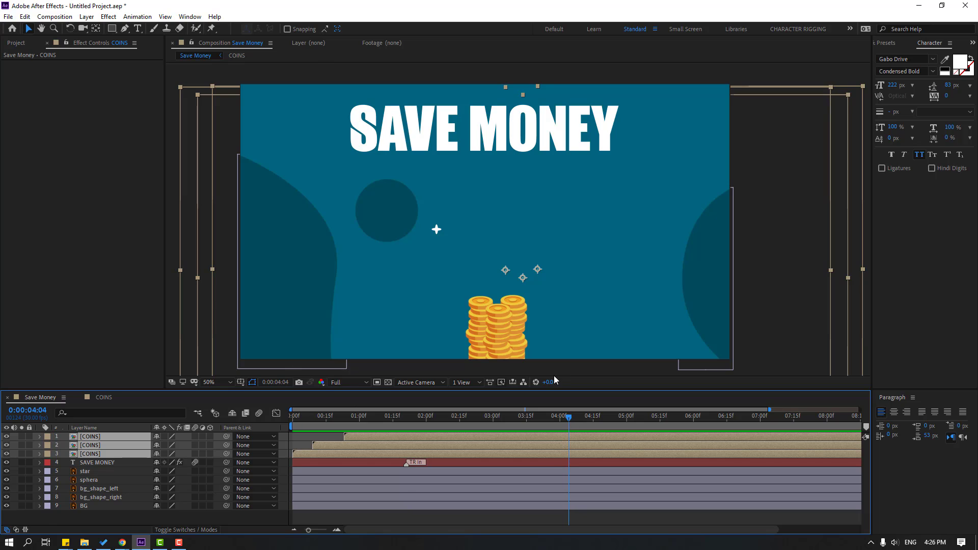
{"action": "key", "text": "ctrl+d"}
{"action": "left_click_drag", "start_coordinate": [482, 350], "coordinate": [698, 335]}
{"action": "key", "text": "ctrl+d"}
{"action": "key", "text": "ctrl+d"}
{"action": "key", "text": "ctrl+d"}
{"action": "key", "text": "ctrl+d"}
{"action": "key", "text": "ctrl+d"}
{"action": "key", "text": "ctrl+d"}
{"action": "key", "text": "ctrl+d"}
{"action": "key", "text": "ctrl+d"}
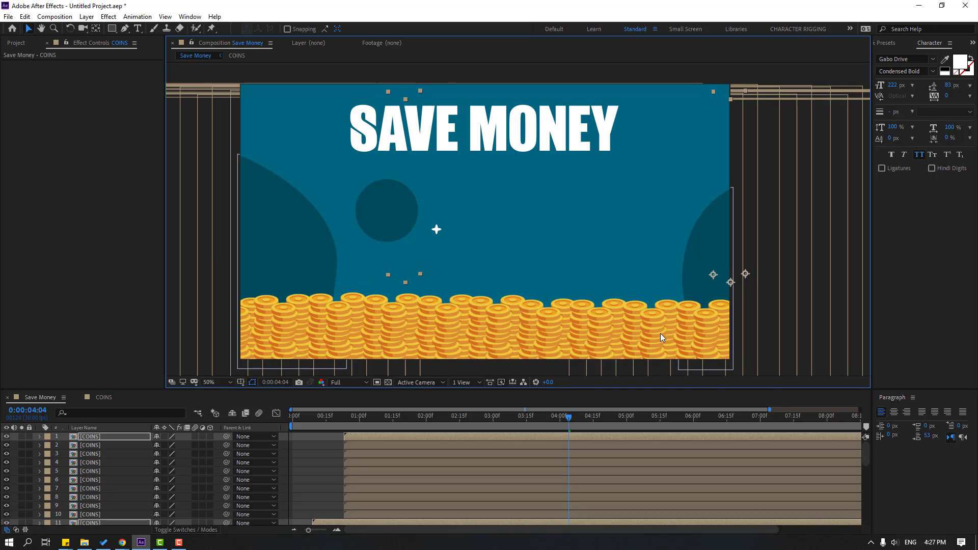
Preview the coins, then shift several COINS copies later in the timeline.
{"action": "key", "text": "space"}
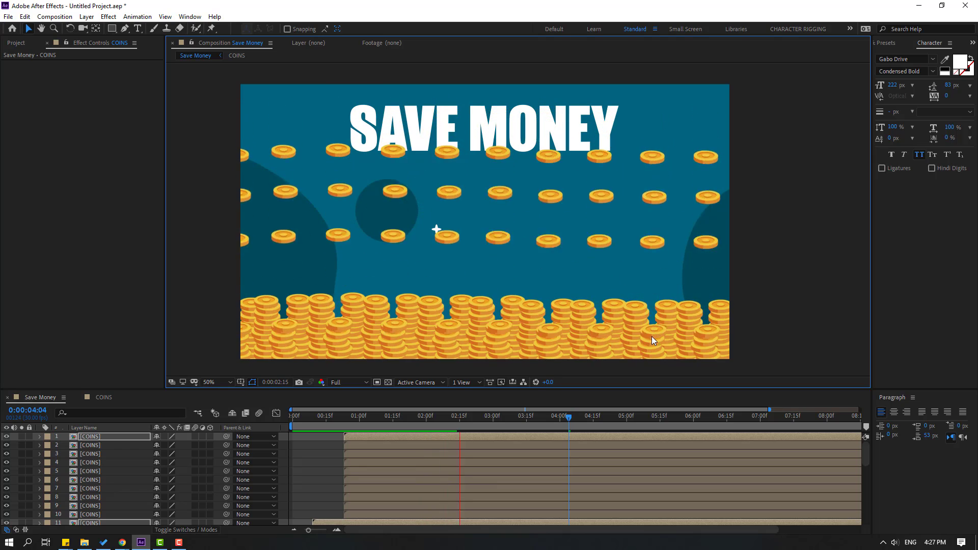
{"action": "left_click", "coordinate": [384, 429]}
{"action": "left_click_drag", "start_coordinate": [345, 480], "coordinate": [373, 497]}
{"action": "left_click_drag", "start_coordinate": [366, 463], "coordinate": [405, 471]}
{"action": "left_click", "coordinate": [358, 506]}
{"action": "scroll", "coordinate": [365, 514], "scroll_direction": "down", "scroll_amount": 4}
{"action": "left_click", "coordinate": [378, 469]}
{"action": "left_click_drag", "start_coordinate": [336, 454], "coordinate": [359, 444]}
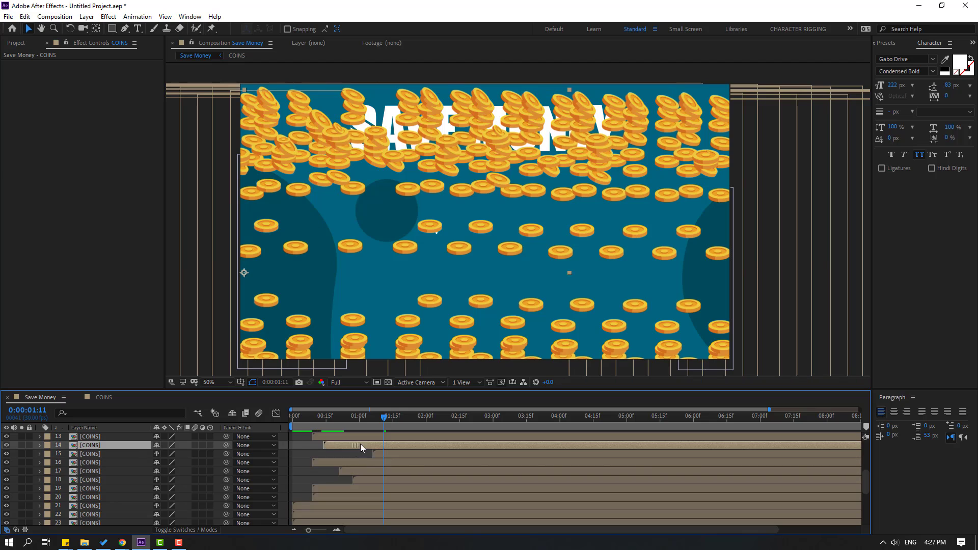
Stagger the start times of the remaining coin copies and preview the full animation.
{"action": "scroll", "coordinate": [357, 468], "scroll_direction": "up", "scroll_amount": 2}
{"action": "left_click", "coordinate": [341, 471]}
{"action": "left_click_drag", "start_coordinate": [338, 483], "coordinate": [359, 465]}
{"action": "scroll", "coordinate": [350, 487], "scroll_direction": "down", "scroll_amount": 4}
{"action": "scroll", "coordinate": [358, 484], "scroll_direction": "down", "scroll_amount": 3}
{"action": "scroll", "coordinate": [359, 469], "scroll_direction": "up", "scroll_amount": 2}
{"action": "left_click_drag", "start_coordinate": [295, 462], "coordinate": [358, 497]}
{"action": "left_click", "coordinate": [341, 497]}
{"action": "left_click_drag", "start_coordinate": [329, 454], "coordinate": [323, 474]}
{"action": "key", "text": "space"}
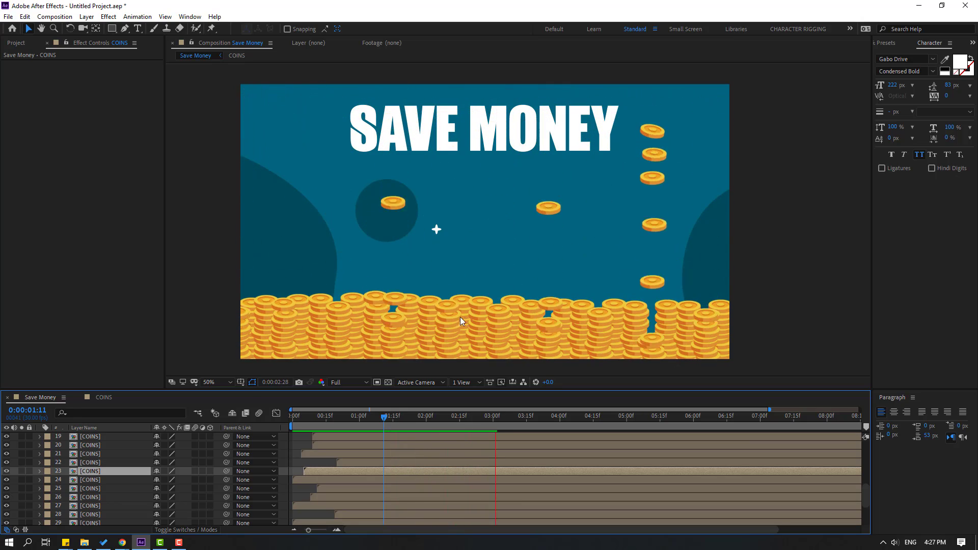
{"action": "key", "text": "space"}
Fit the whole composition in the viewer and preview the animation again.
{"action": "left_click", "coordinate": [212, 386]}
{"action": "left_click", "coordinate": [234, 216]}
{"action": "key", "text": "space"}
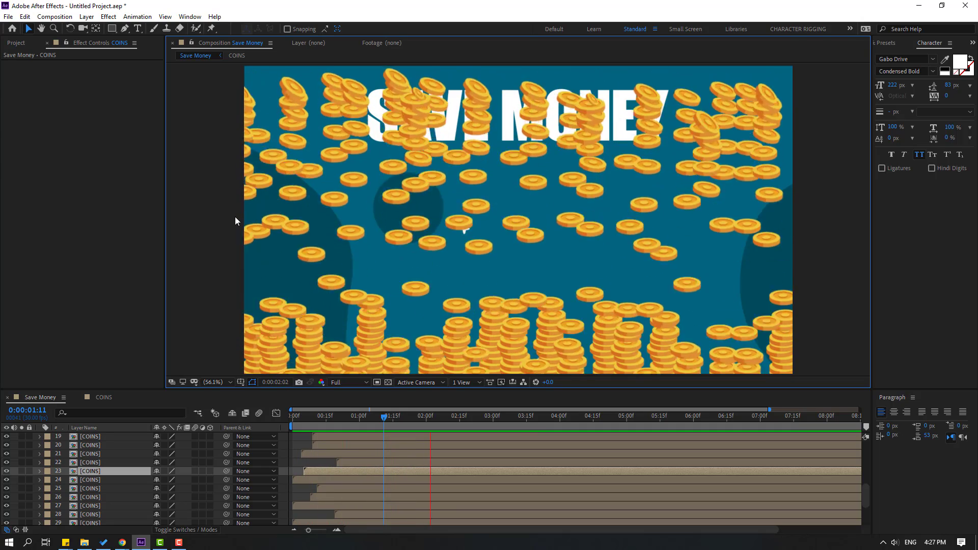
{"action": "key", "text": "space"}
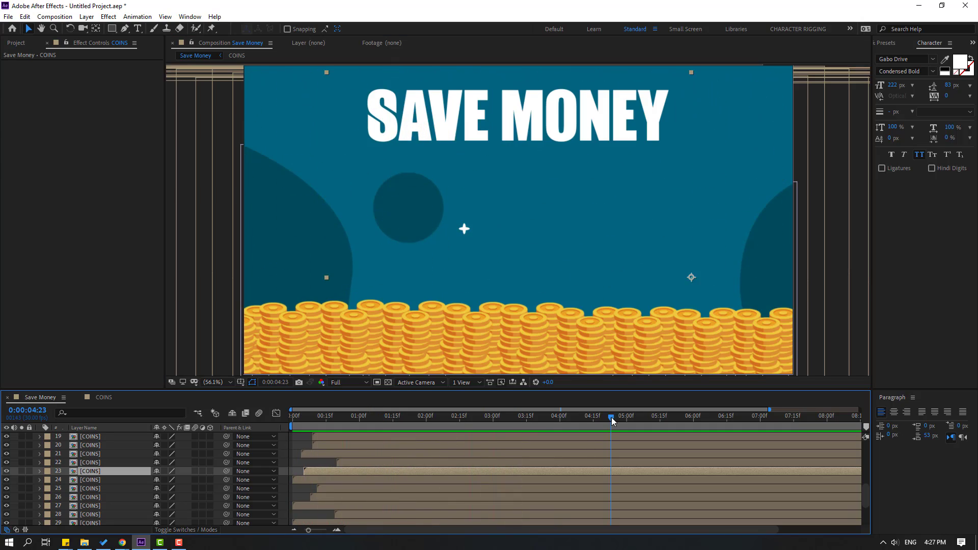
Scale the SAVE MONEY title to 149% and preview it with the falling coins.
{"action": "scroll", "coordinate": [135, 465], "scroll_direction": "up", "scroll_amount": 3}
{"action": "scroll", "coordinate": [135, 466], "scroll_direction": "down", "scroll_amount": 5}
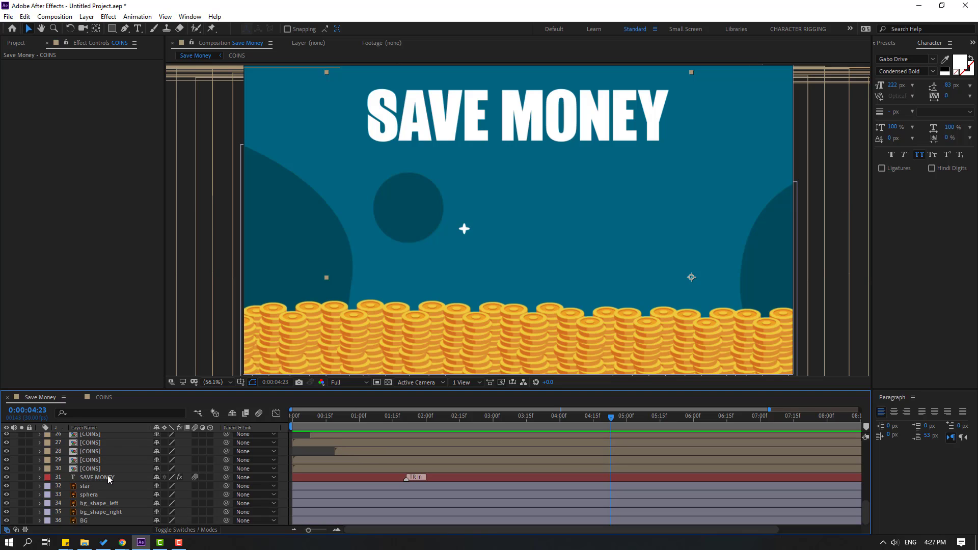
{"action": "left_click", "coordinate": [109, 479]}
{"action": "key", "text": "s"}
{"action": "left_click_drag", "start_coordinate": [177, 487], "coordinate": [526, 176]}
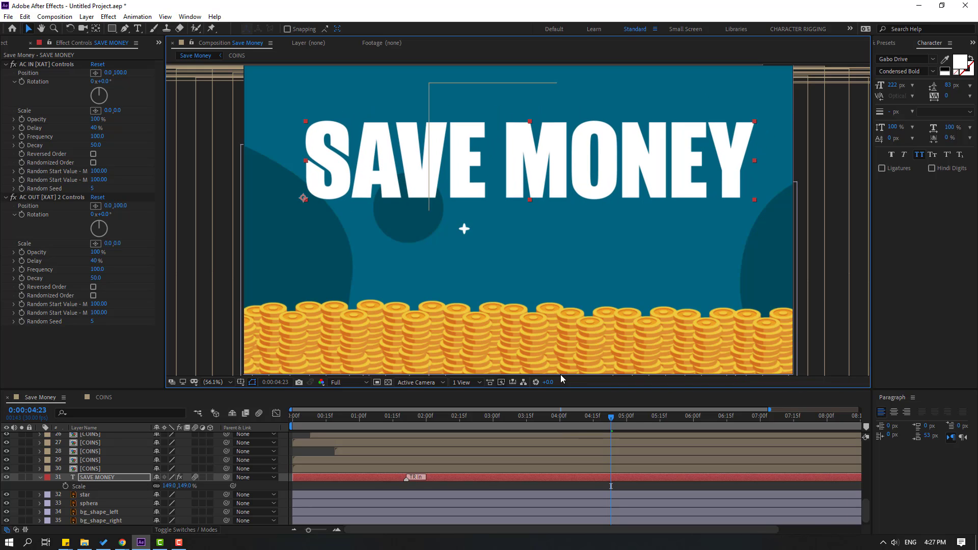
{"action": "key", "text": "space"}
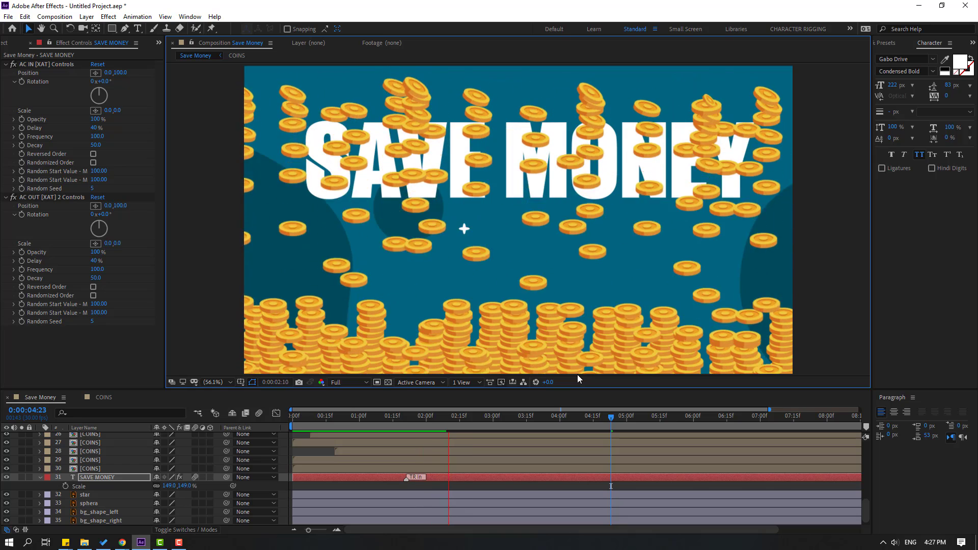
{"action": "left_click", "coordinate": [540, 417]}
{"action": "scroll", "coordinate": [97, 485], "scroll_direction": "down", "scroll_amount": 1}
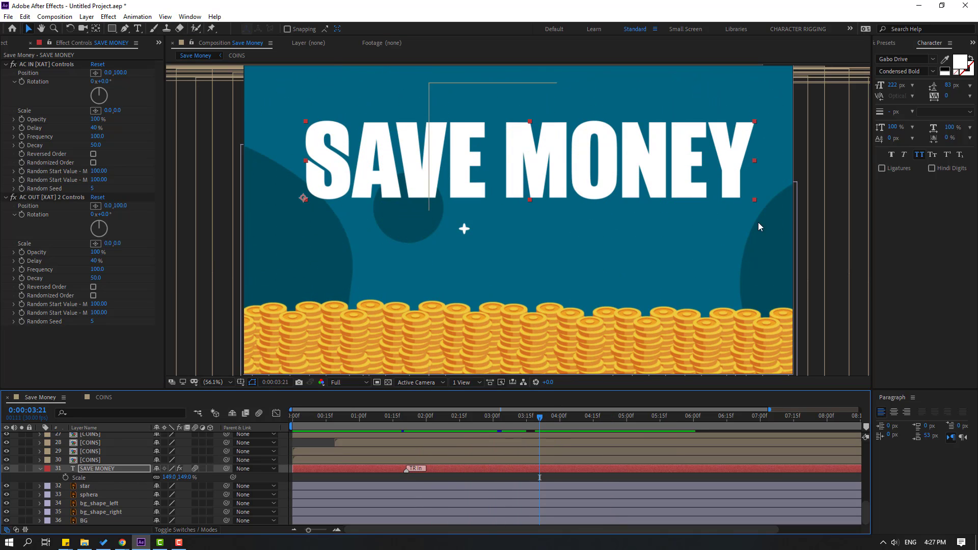
Search the Effects & Presets list for 'wave'.
{"action": "left_click", "coordinate": [887, 43]}
{"action": "left_click", "coordinate": [903, 56]}
{"action": "type", "text": "wave"}
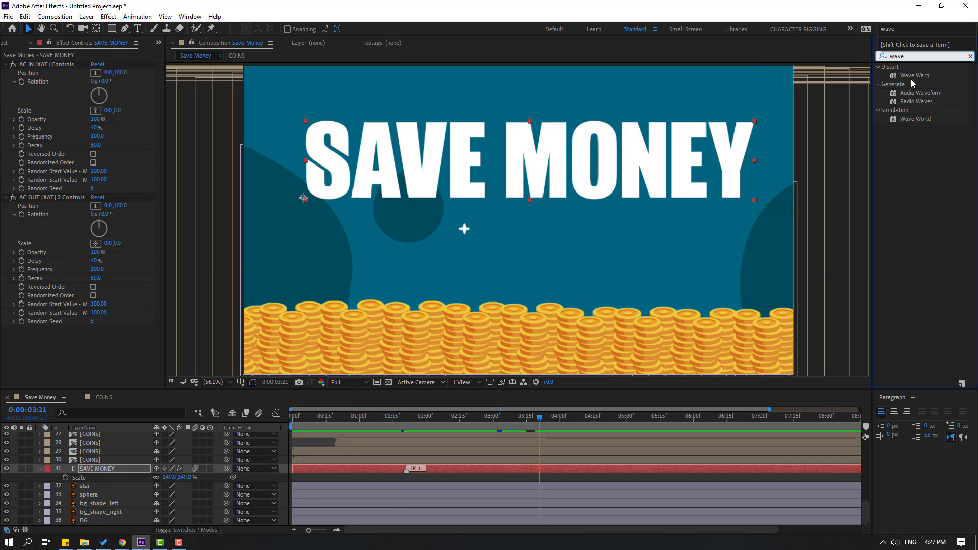
Apply Wave Warp to bg_shape_right with pinning set to All Edges.
{"action": "left_click_drag", "start_coordinate": [915, 77], "coordinate": [94, 517]}
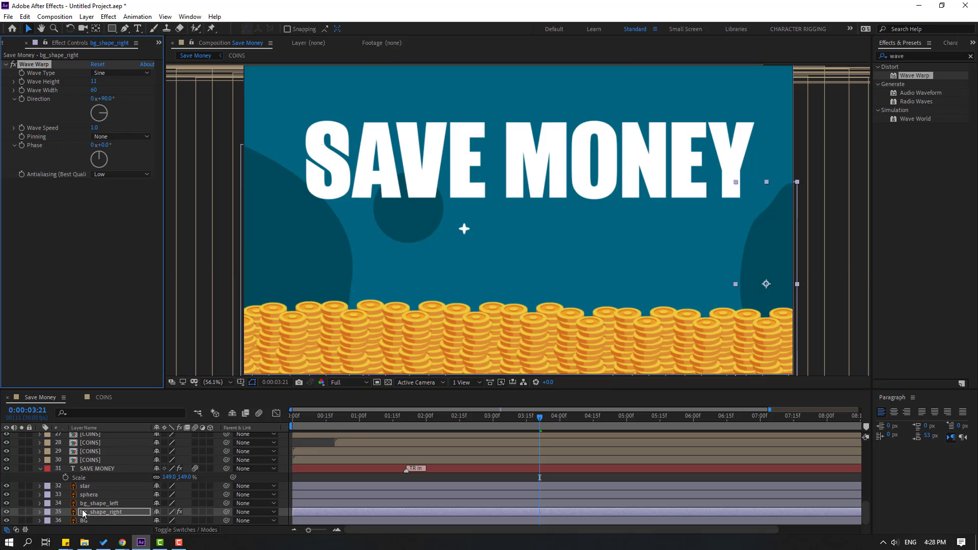
{"action": "left_click", "coordinate": [22, 512]}
{"action": "key", "text": "space"}
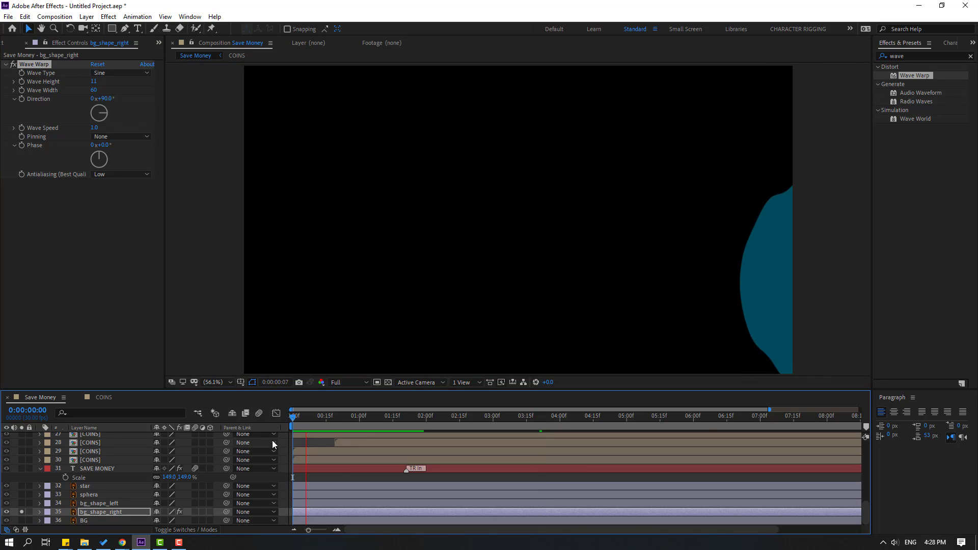
{"action": "left_click", "coordinate": [326, 418]}
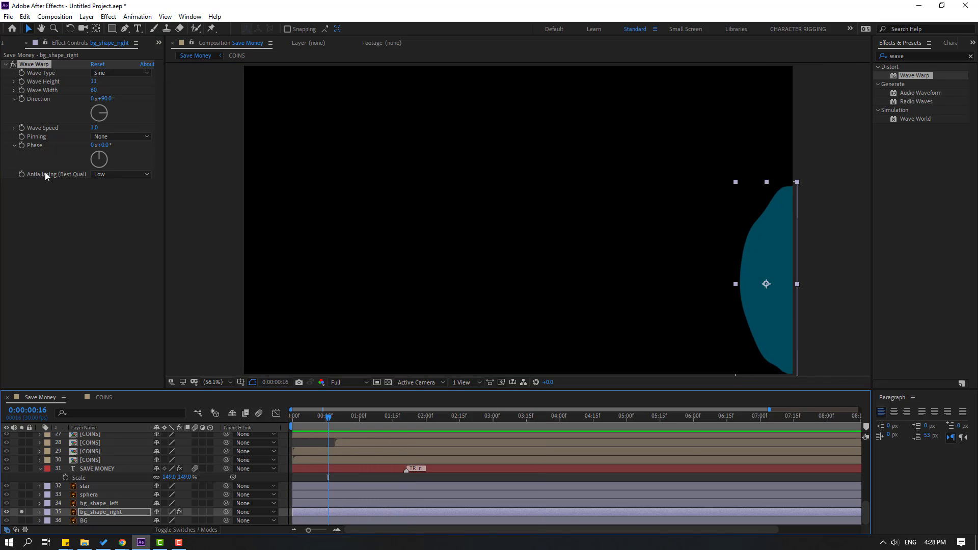
{"action": "left_click", "coordinate": [101, 136]}
{"action": "left_click", "coordinate": [119, 159]}
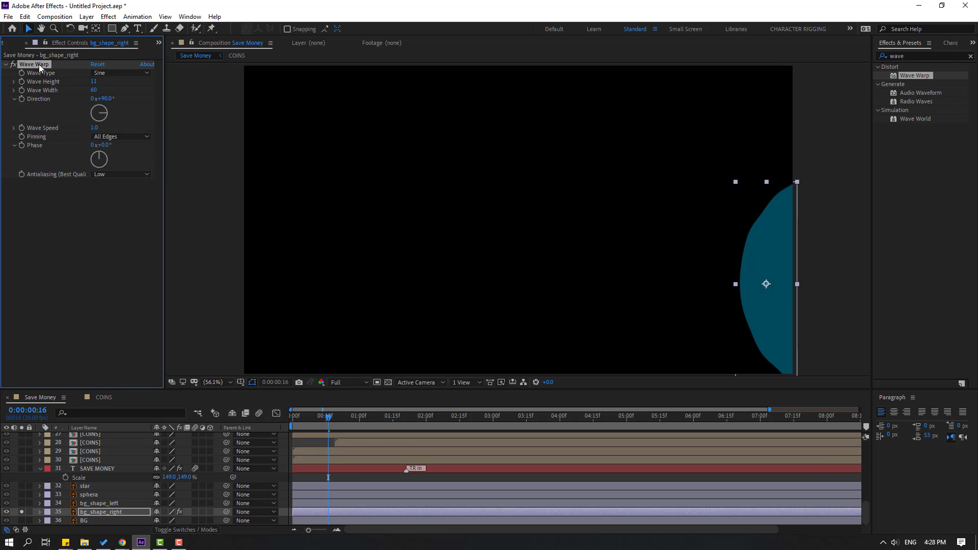
Paste the Wave Warp onto bg_shape_left and set its wave height 18 and width 92.
{"action": "left_click", "coordinate": [105, 503]}
{"action": "left_click", "coordinate": [21, 504]}
{"action": "key", "text": "ctrl+v"}
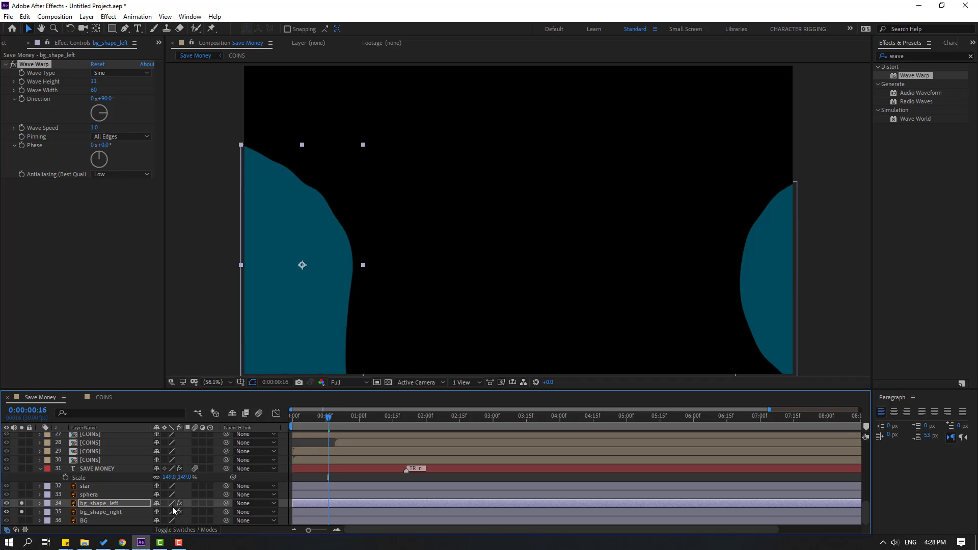
{"action": "left_click_drag", "start_coordinate": [327, 415], "coordinate": [344, 418]}
{"action": "left_click_drag", "start_coordinate": [93, 90], "coordinate": [3, 112]}
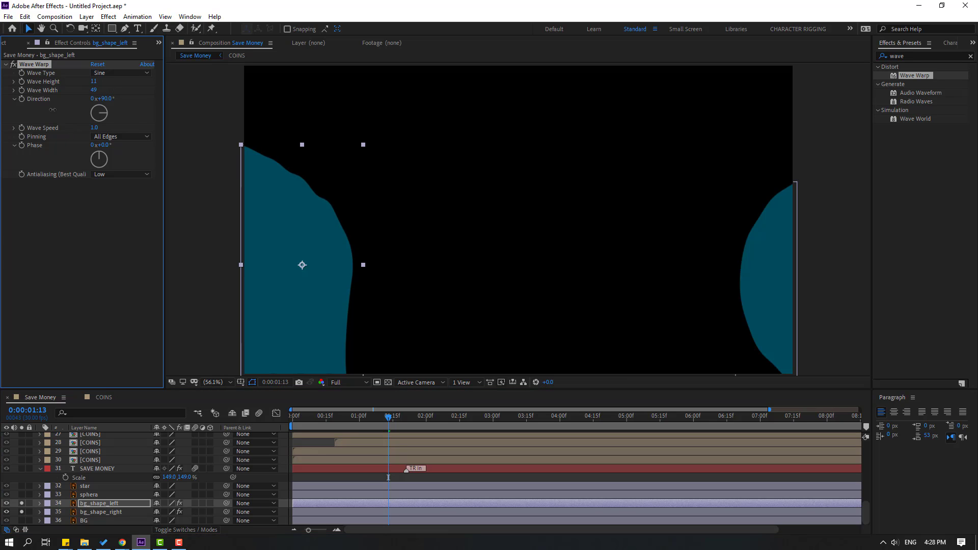
{"action": "left_click", "coordinate": [87, 92]}
{"action": "mouse_move", "coordinate": [97, 83]}
{"action": "left_mouse_down"}
{"action": "mouse_move", "coordinate": [309, 92]}
{"action": "mouse_move", "coordinate": [309, 104]}
{"action": "left_mouse_up"}
{"action": "key", "text": "Return"}
Unsolo both background shapes, delete the sphera circle layer, and preview the composition.
{"action": "key", "text": "space"}
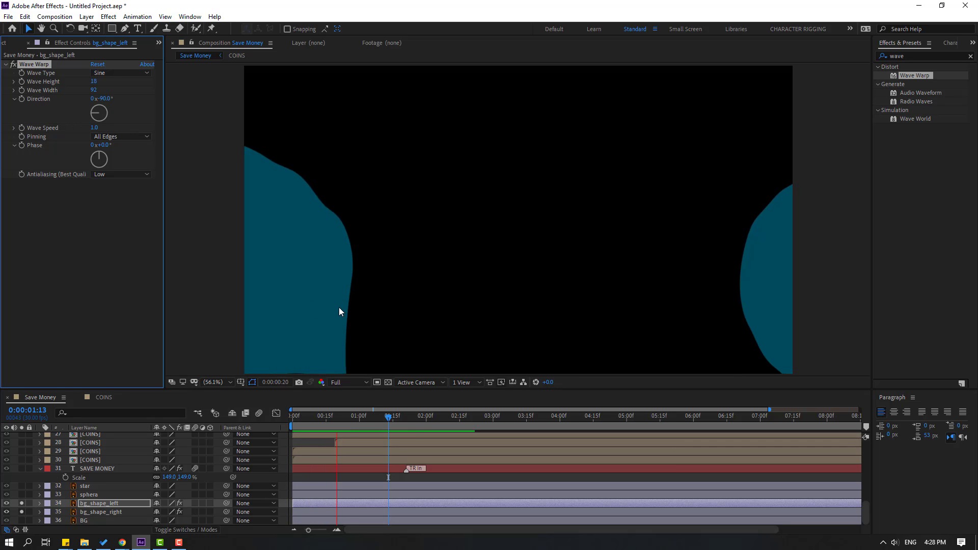
{"action": "left_click", "coordinate": [29, 508]}
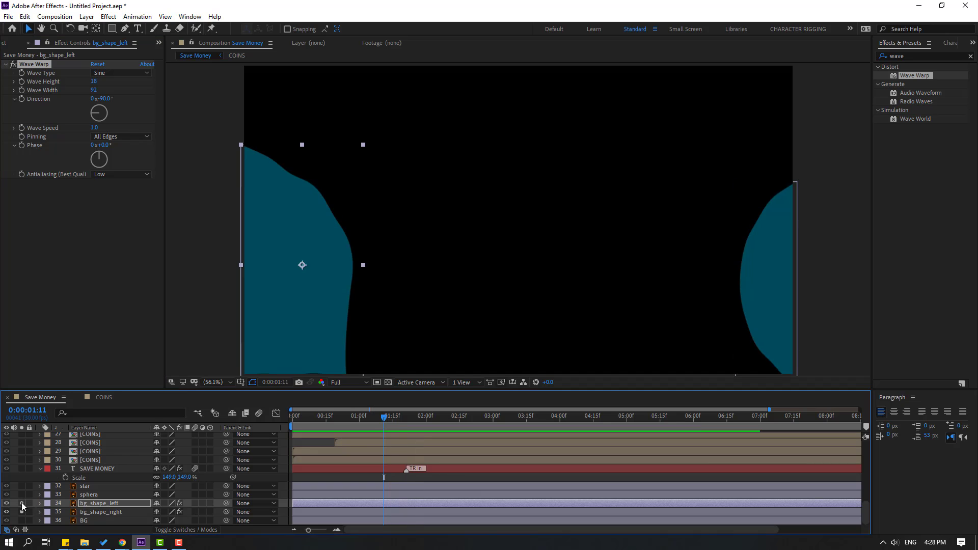
{"action": "left_click", "coordinate": [22, 503]}
{"action": "left_click", "coordinate": [22, 512]}
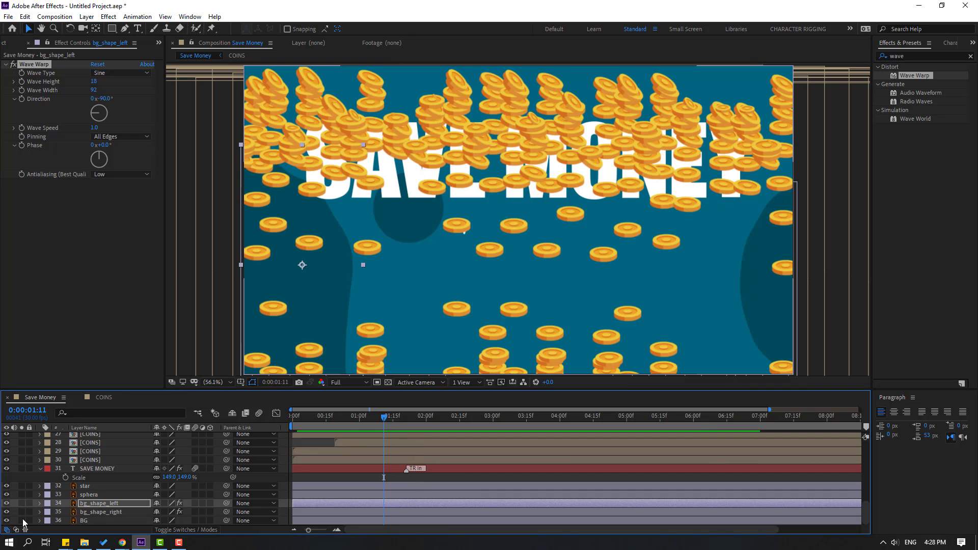
{"action": "left_click", "coordinate": [96, 497]}
{"action": "key", "text": "Delete"}
{"action": "key", "text": "space"}
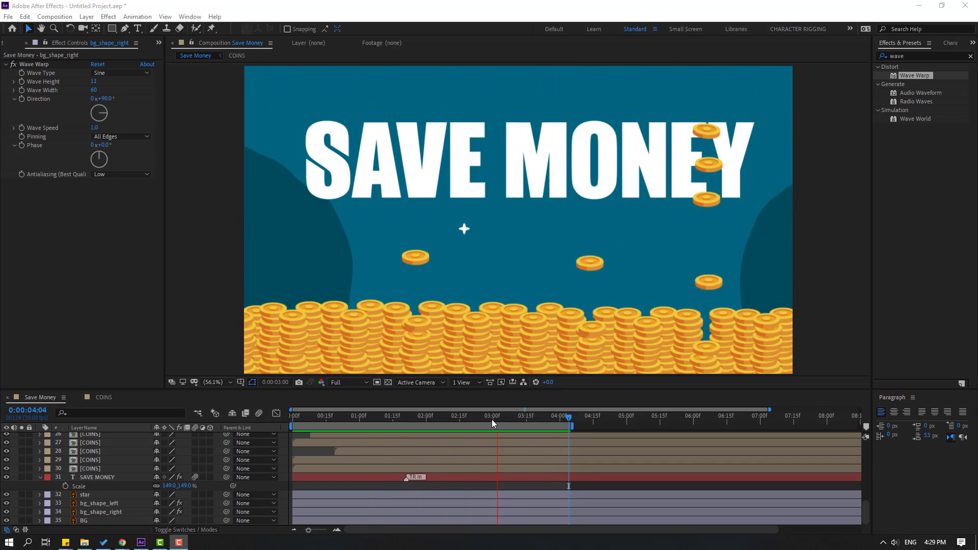
Duplicate the SAVE MONEY title layer and move the SAVE MONEY 2 copy to the top of the stack.
{"action": "left_click", "coordinate": [492, 418]}
{"action": "left_click", "coordinate": [97, 479]}
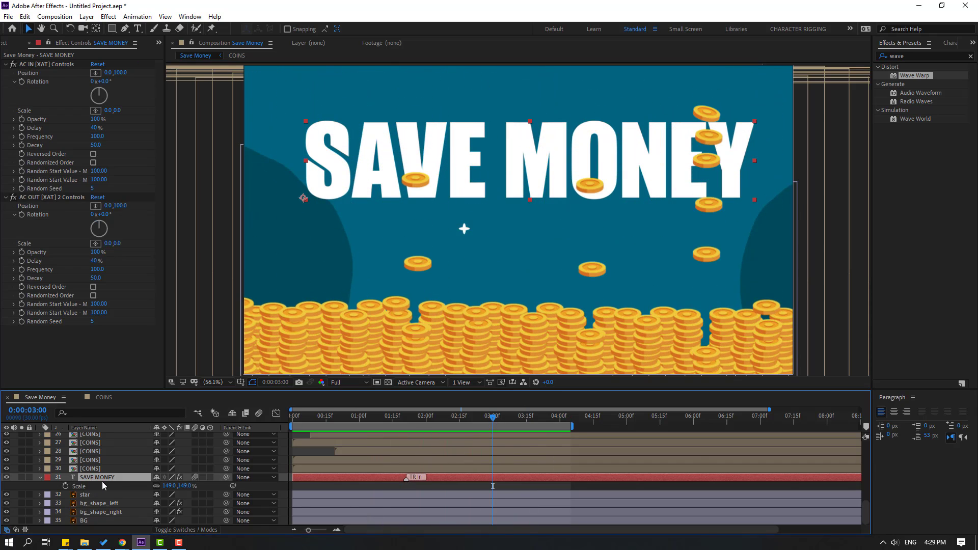
{"action": "key", "text": "ctrl+d"}
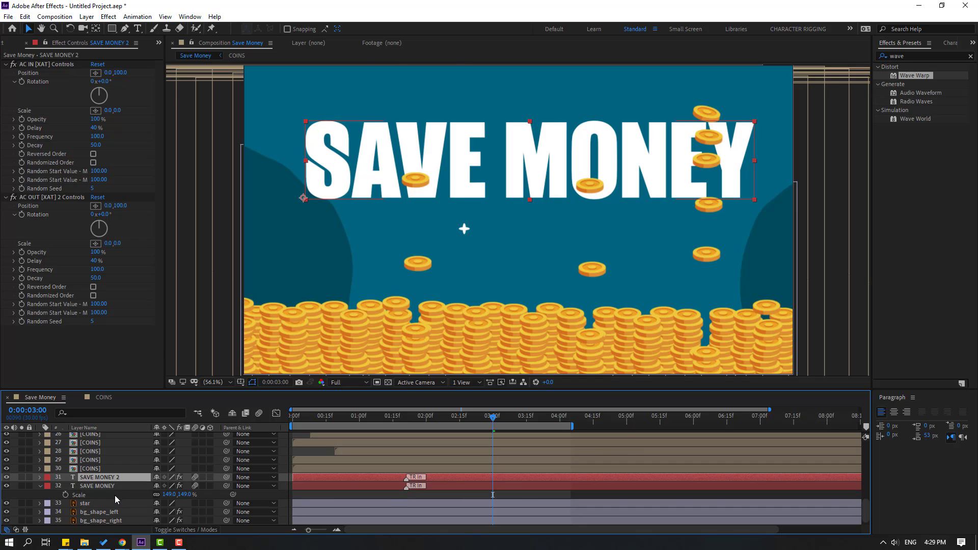
{"action": "key", "text": "grave"}
{"action": "left_click_drag", "start_coordinate": [92, 343], "coordinate": [96, 84]}
{"action": "key", "text": "grave"}
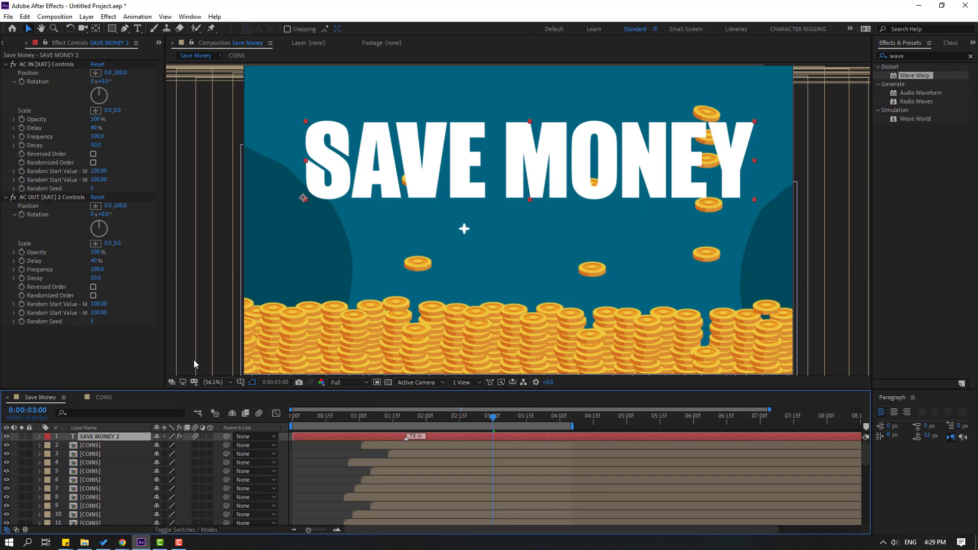
Draw Pen-tool masks around the A and E letters on SAVE MONEY 2.
{"action": "left_click", "coordinate": [127, 31]}
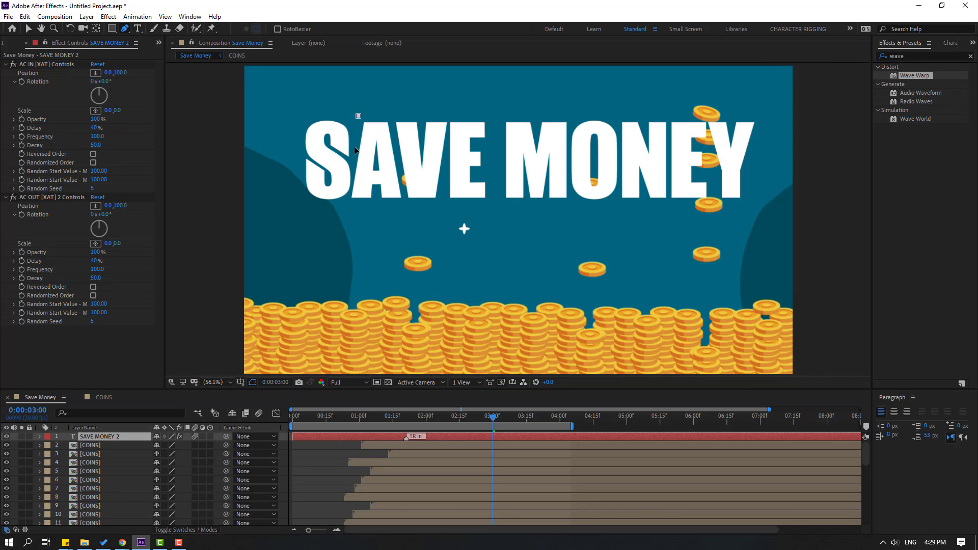
{"action": "left_click_drag", "start_coordinate": [358, 116], "coordinate": [355, 158]}
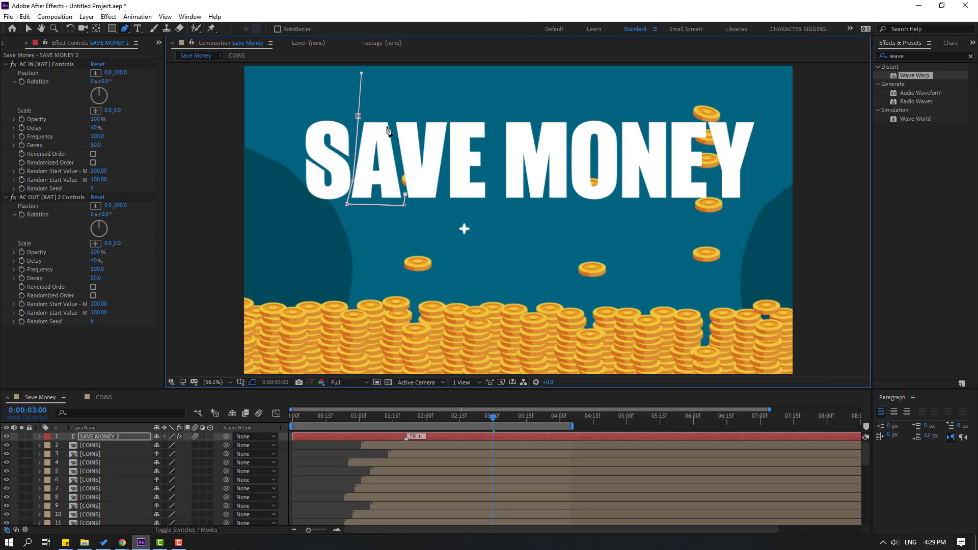
{"action": "left_click", "coordinate": [359, 117]}
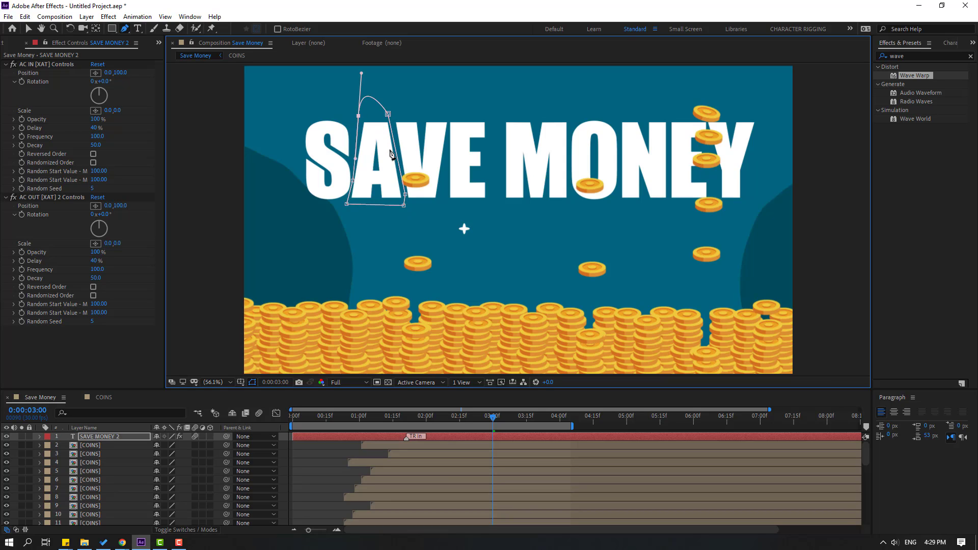
{"action": "left_click", "coordinate": [29, 30]}
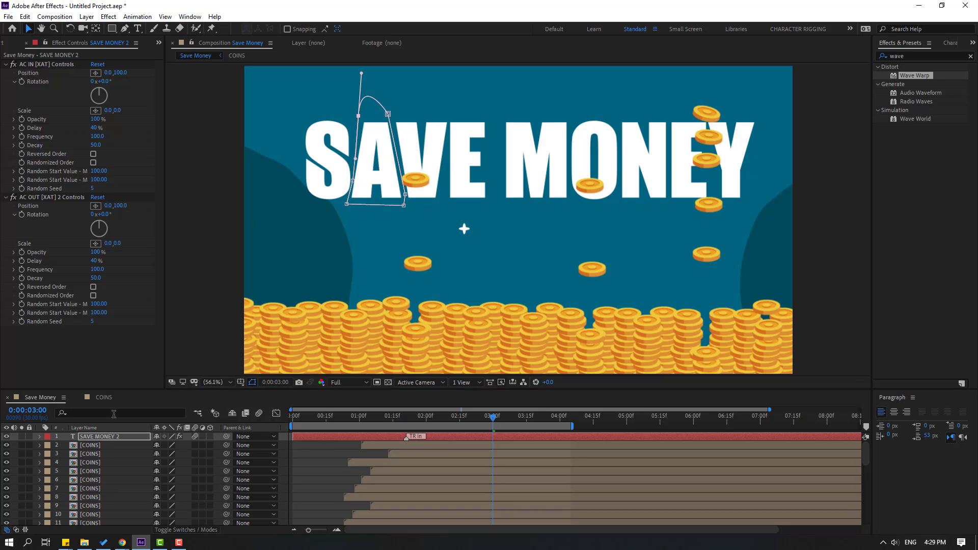
{"action": "left_click", "coordinate": [126, 29]}
{"action": "left_click", "coordinate": [449, 116]}
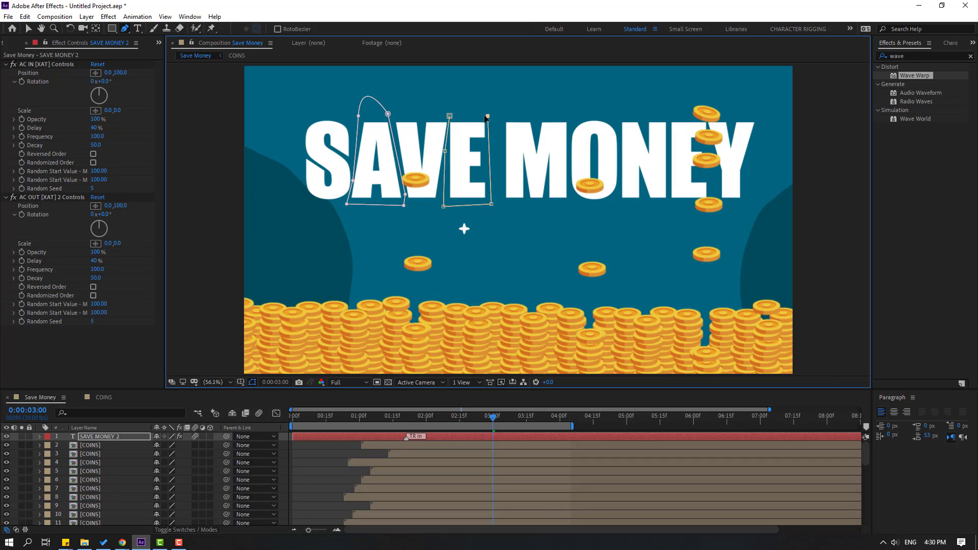
{"action": "left_click", "coordinate": [28, 30]}
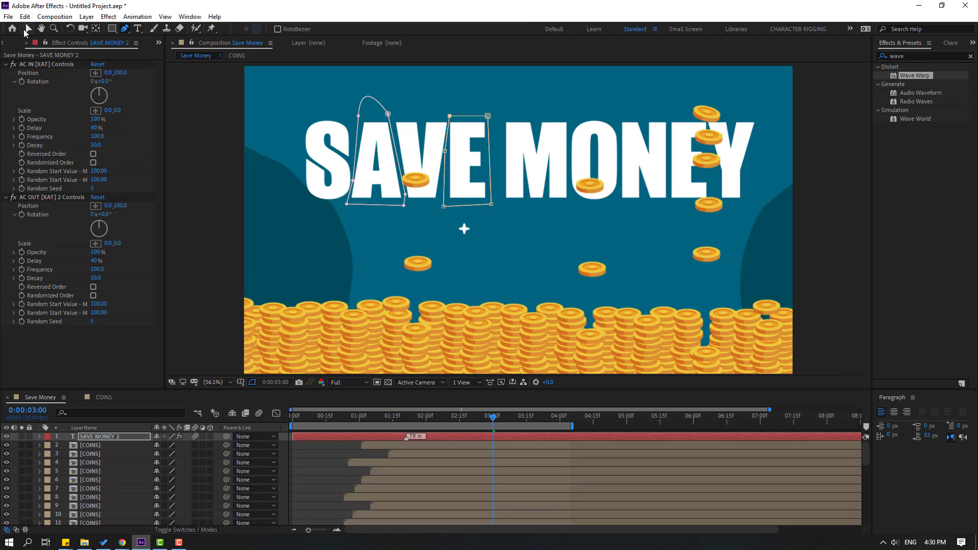
Draw Pen-tool masks around the O and Y letters on SAVE MONEY 2.
{"action": "left_click", "coordinate": [126, 30]}
{"action": "left_click", "coordinate": [572, 118]}
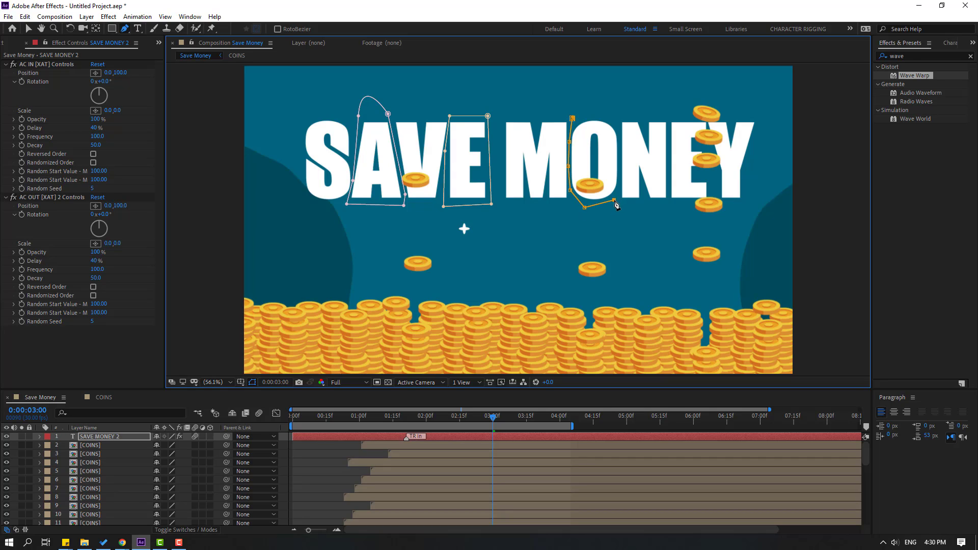
{"action": "left_click", "coordinate": [617, 119]}
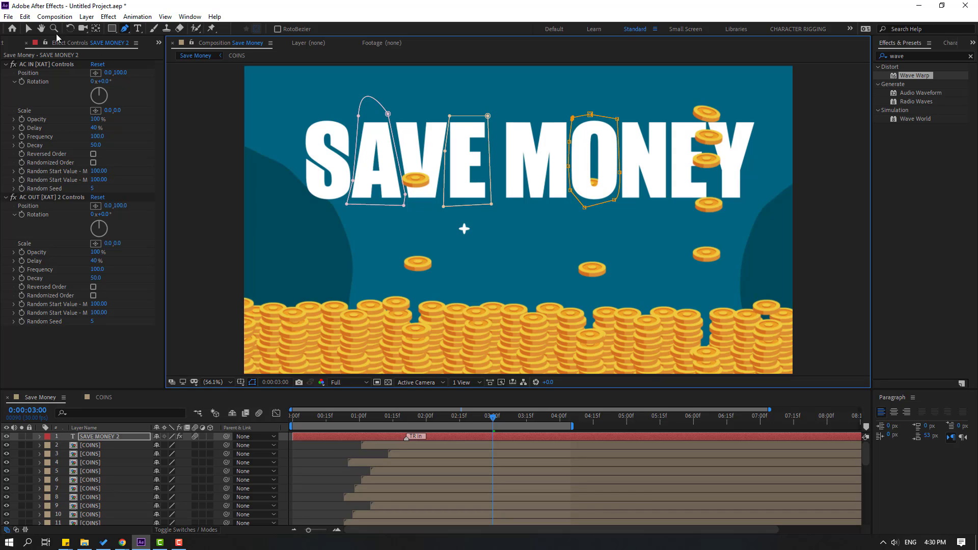
{"action": "left_click", "coordinate": [30, 29]}
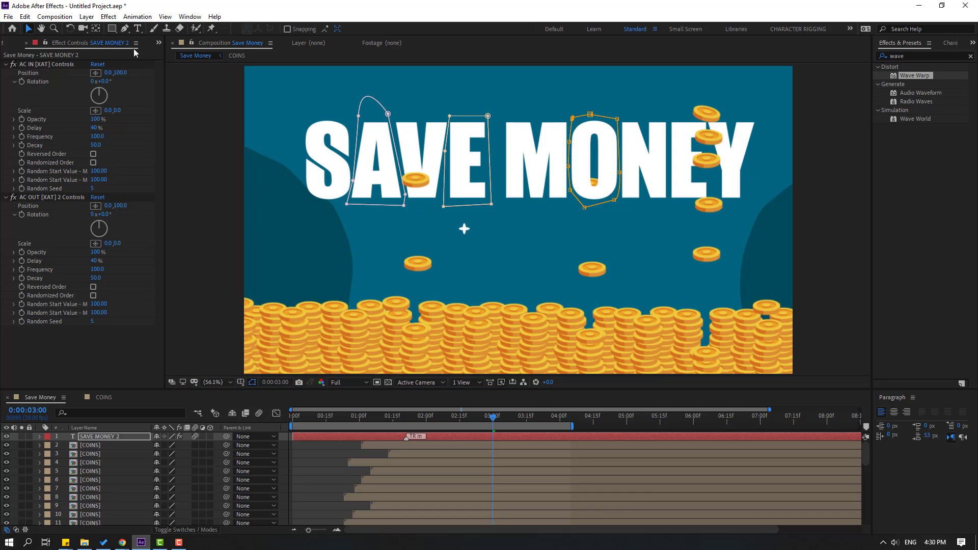
{"action": "left_click", "coordinate": [126, 30]}
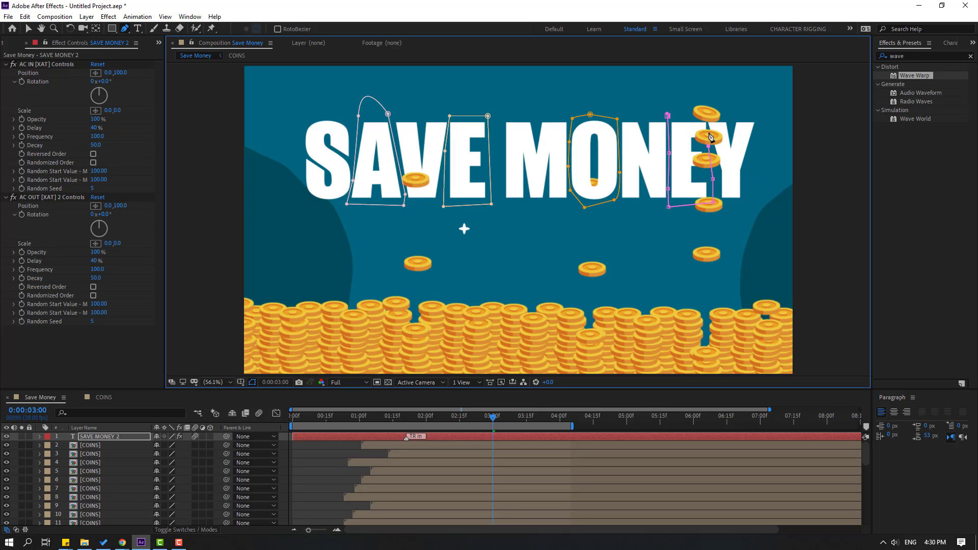
{"action": "left_click", "coordinate": [667, 115]}
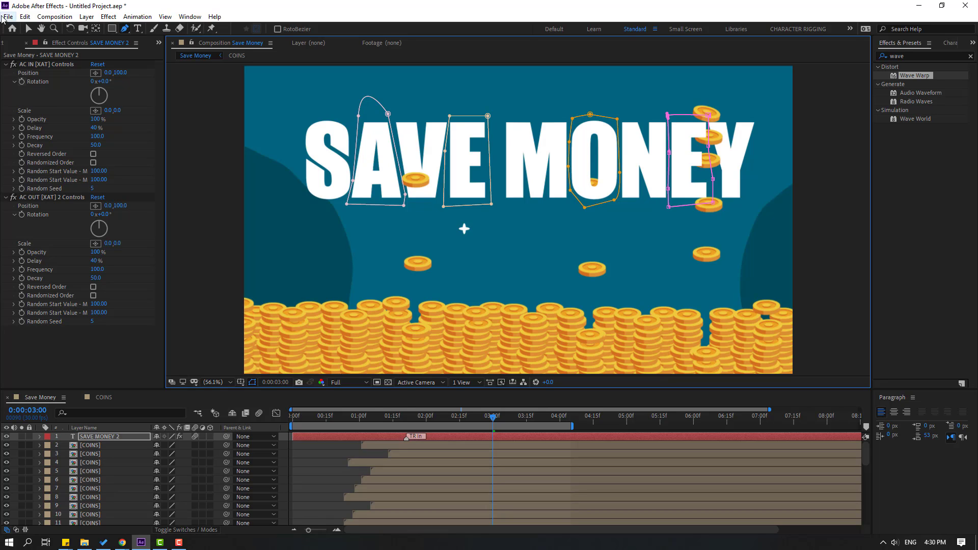
{"action": "left_click", "coordinate": [28, 29]}
Deselect the text layer and preview the animation from the start.
{"action": "left_click", "coordinate": [339, 462]}
{"action": "key", "text": "space"}
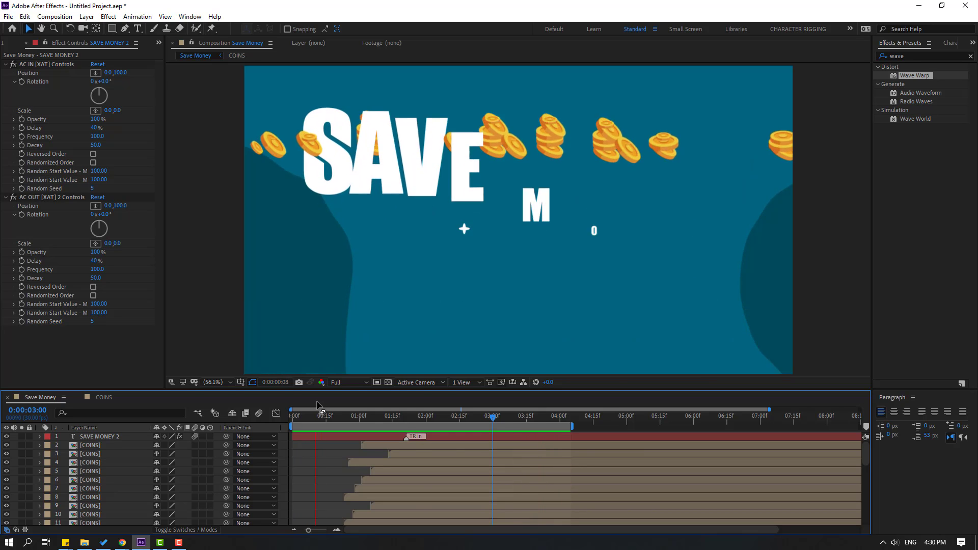
{"action": "key", "text": "space"}
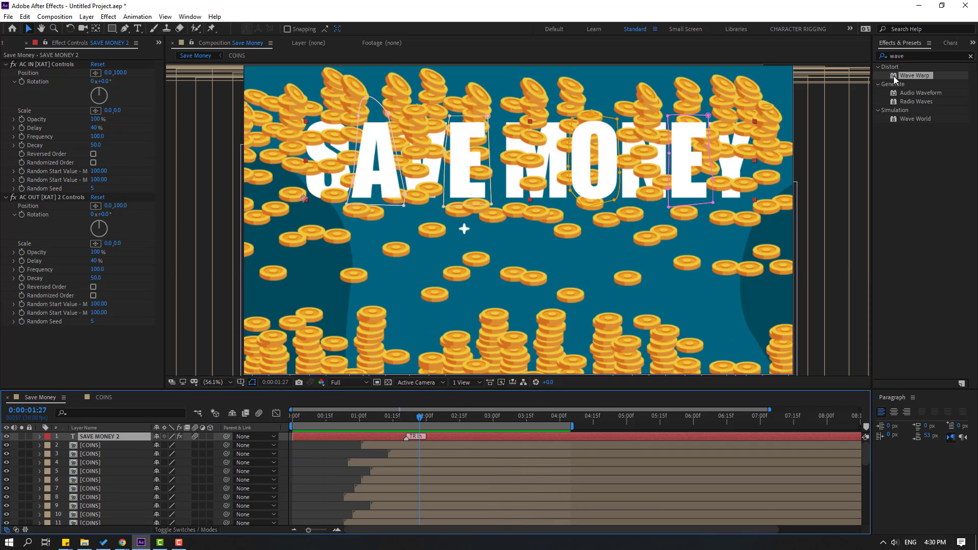
Search 'drop s' in Effects & Presets and apply Drop Shadow to SAVE MONEY 2.
{"action": "left_click", "coordinate": [916, 55]}
{"action": "type", "text": "drop s"}
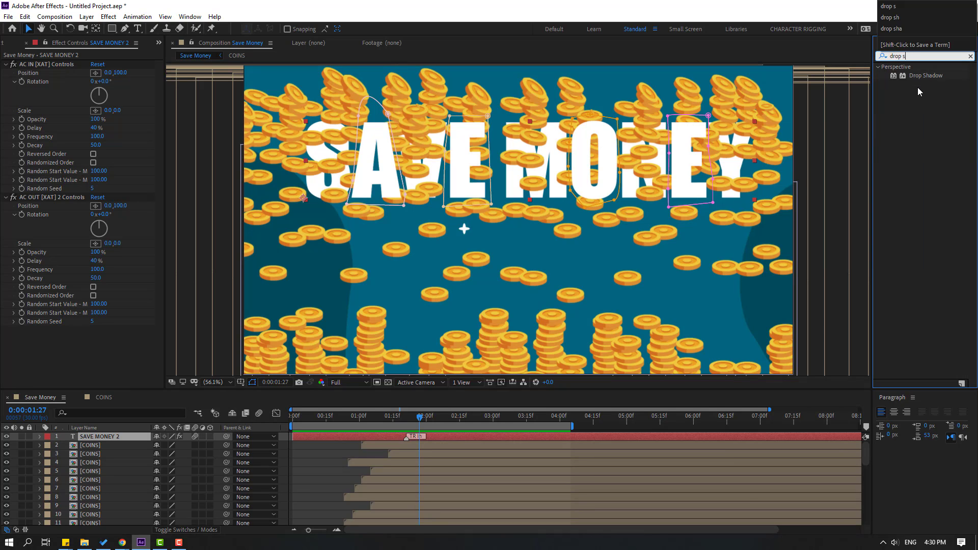
{"action": "left_click_drag", "start_coordinate": [921, 76], "coordinate": [99, 436]}
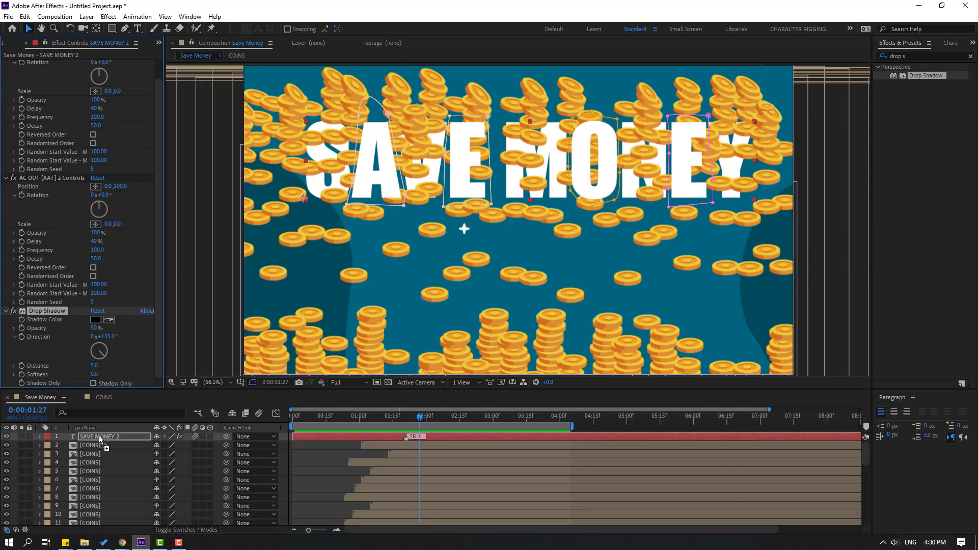
{"action": "scroll", "coordinate": [413, 182], "scroll_direction": "up", "scroll_amount": 3}
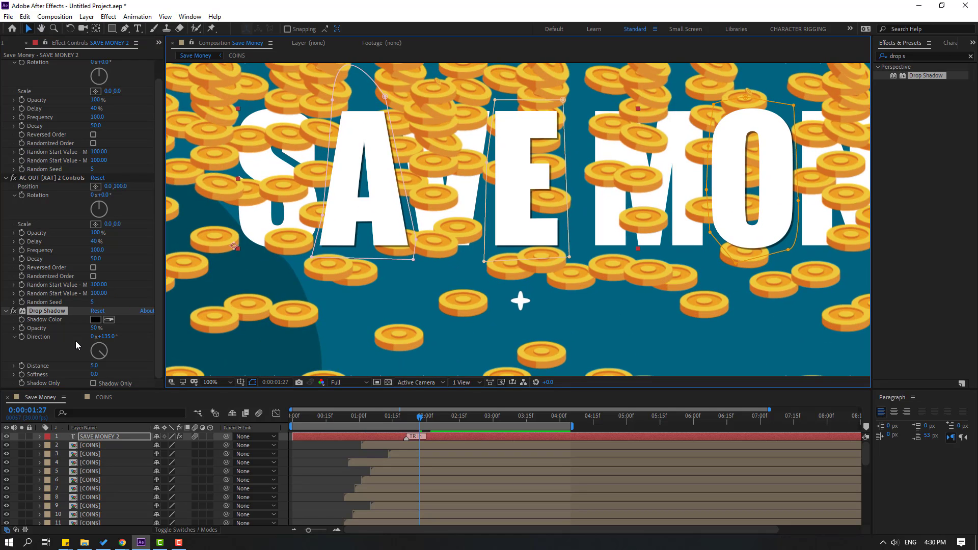
Raise the Drop Shadow Distance to 12 and preview the result.
{"action": "left_click_drag", "start_coordinate": [94, 367], "coordinate": [107, 373]}
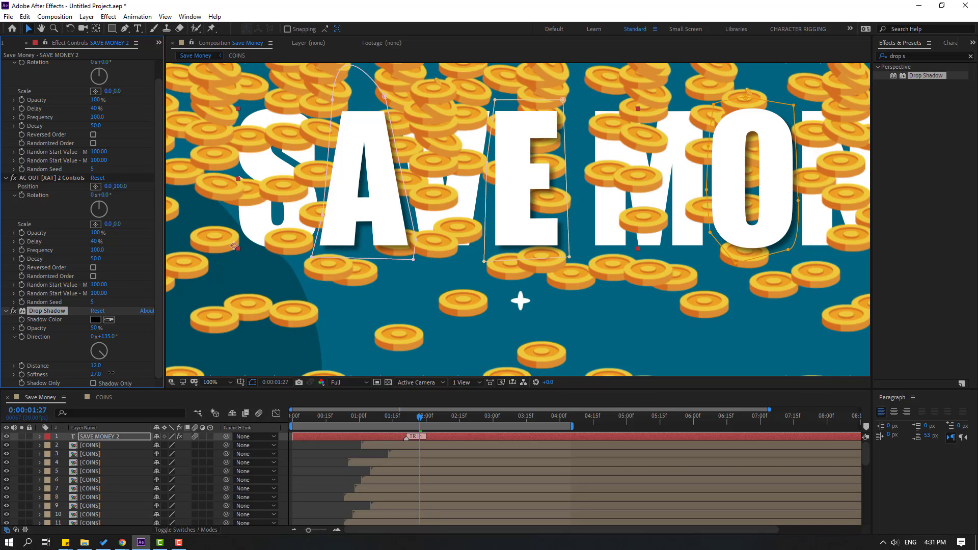
{"action": "key", "text": "comma"}
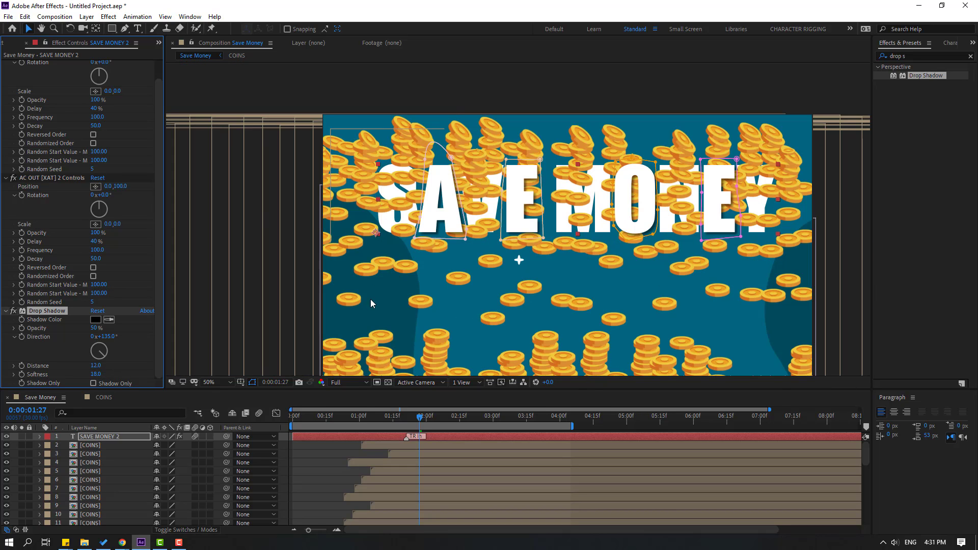
{"action": "key", "text": "space"}
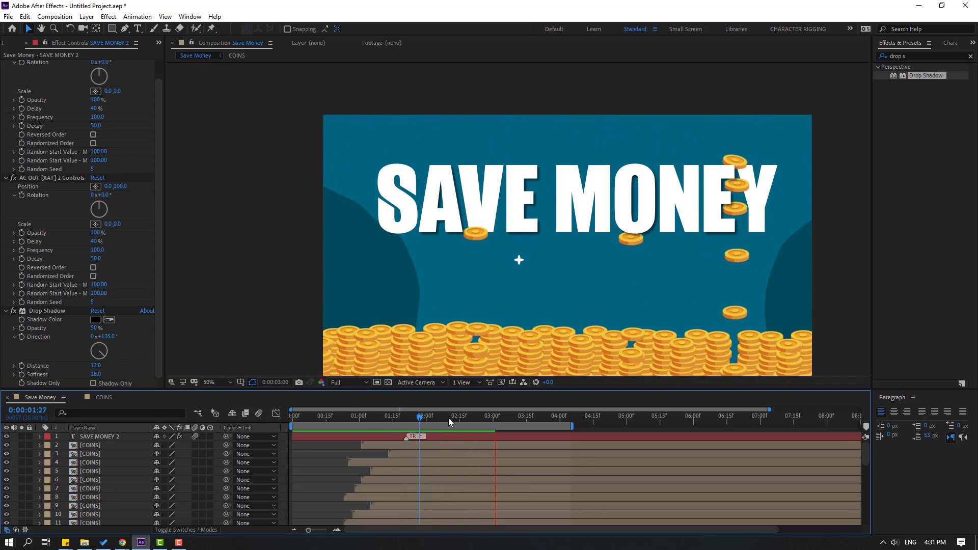
{"action": "key", "text": "period"}
Lower the Drop Shadow opacity to 39%, refit the frame, and preview the animation.
{"action": "left_click_drag", "start_coordinate": [428, 244], "coordinate": [498, 260]}
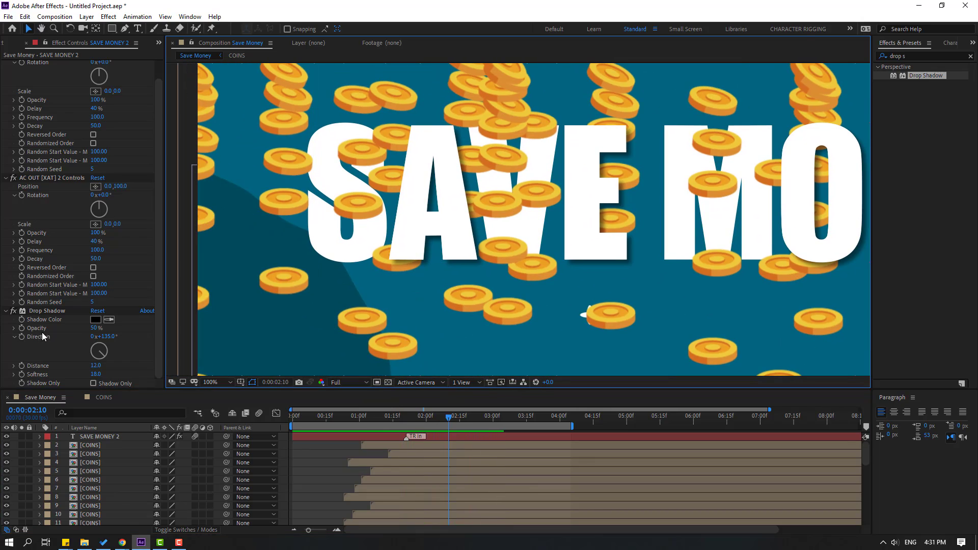
{"action": "left_click_drag", "start_coordinate": [95, 333], "coordinate": [69, 331]}
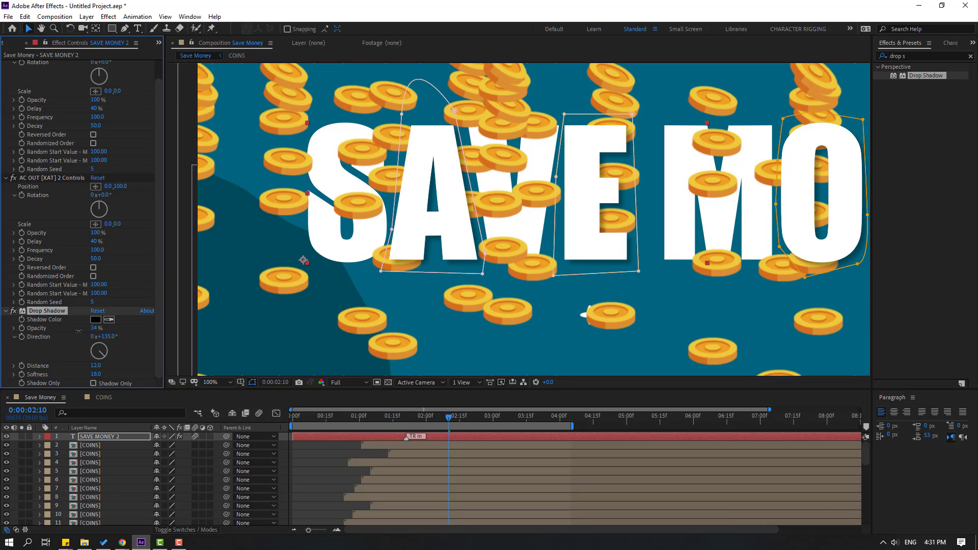
{"action": "left_click", "coordinate": [317, 466]}
{"action": "left_click", "coordinate": [216, 382]}
{"action": "left_click", "coordinate": [242, 214]}
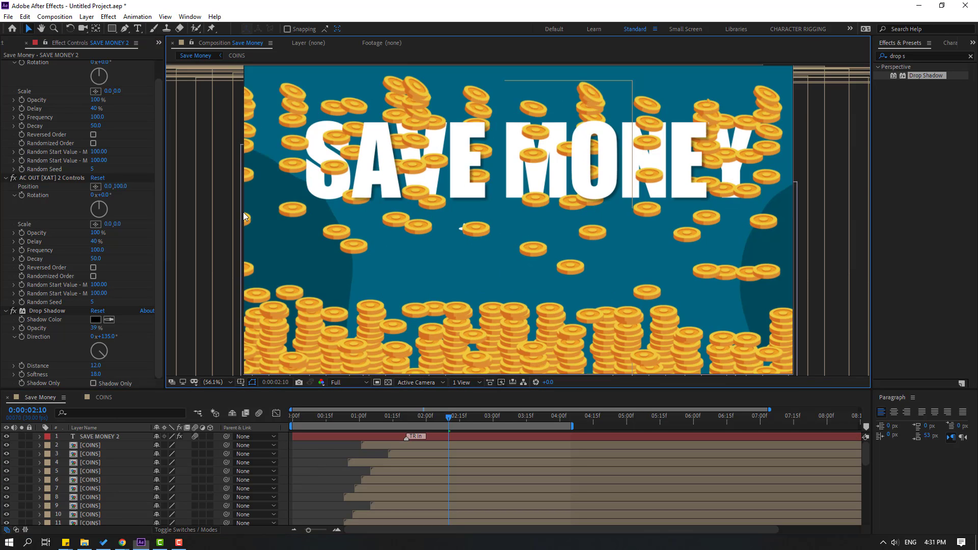
{"action": "key", "text": "space"}
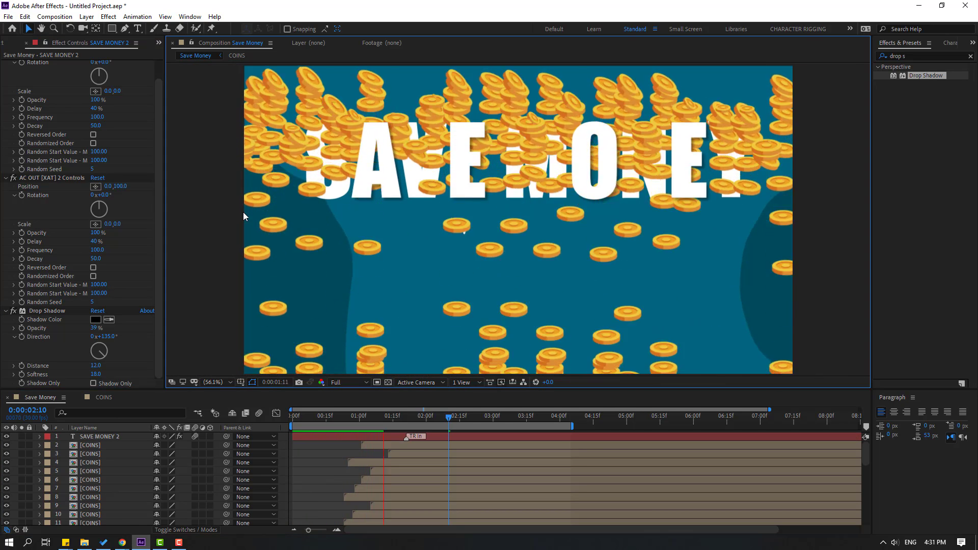